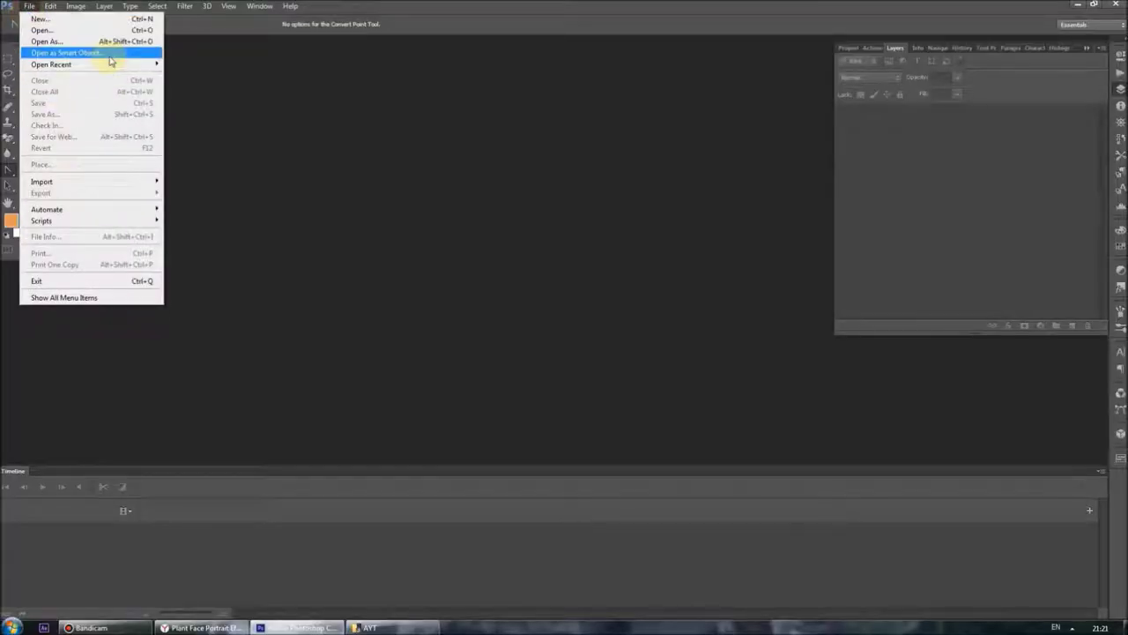
click(111, 61)
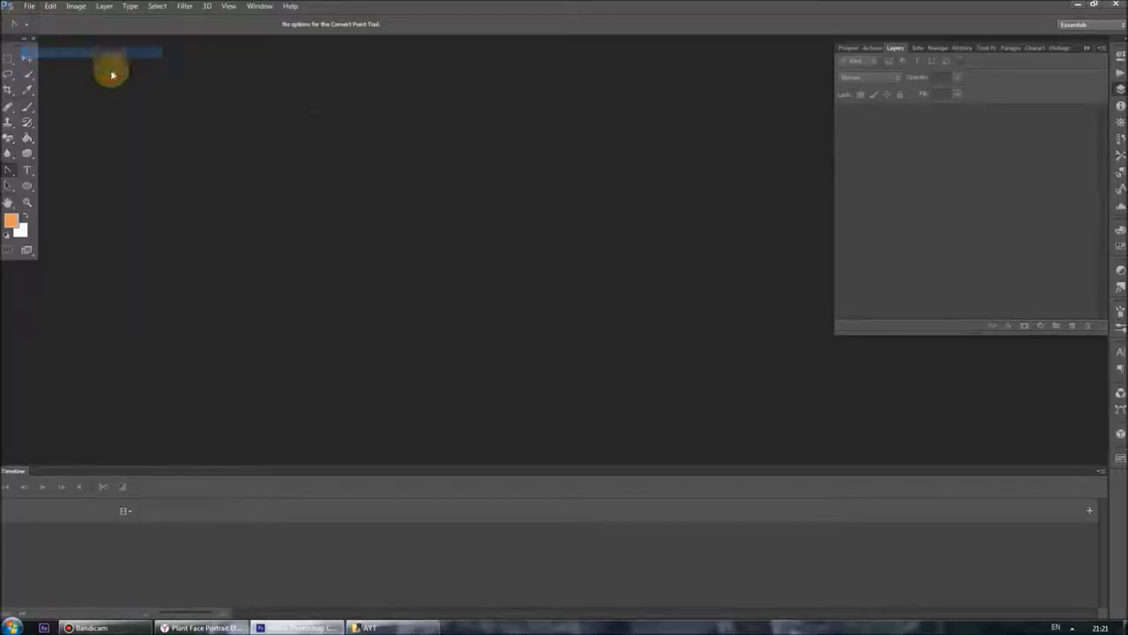
click(556, 250)
click(885, 397)
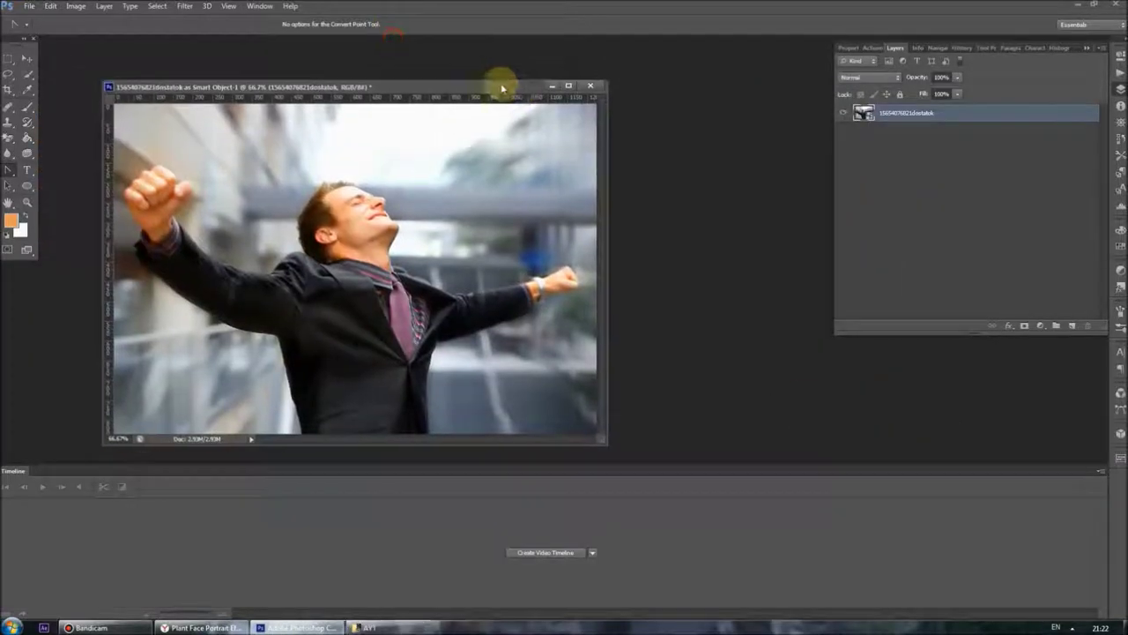
Step: Centre the photo window and lasso a selection around the man's body
drag(394, 41, 546, 93)
click(9, 72)
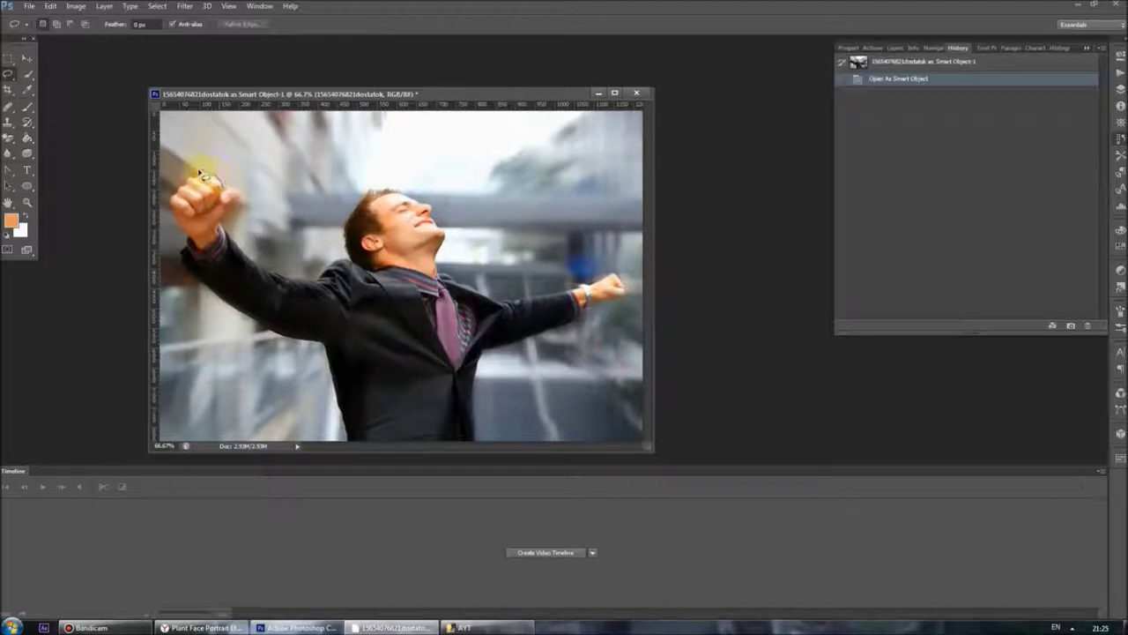
mouse_move(189, 276)
mouse_down()
mouse_move(484, 351)
mouse_move(480, 291)
mouse_move(270, 264)
mouse_move(230, 189)
mouse_up()
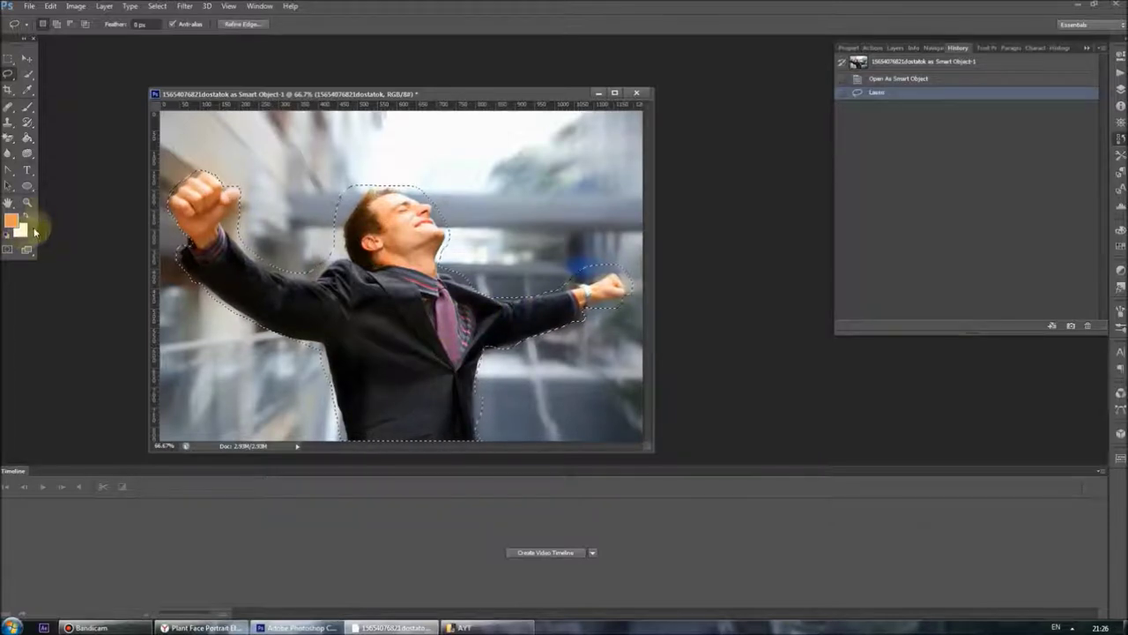
Step: Copy the lassoed man and paste him onto a new Layer 1
key(ctrl+c)
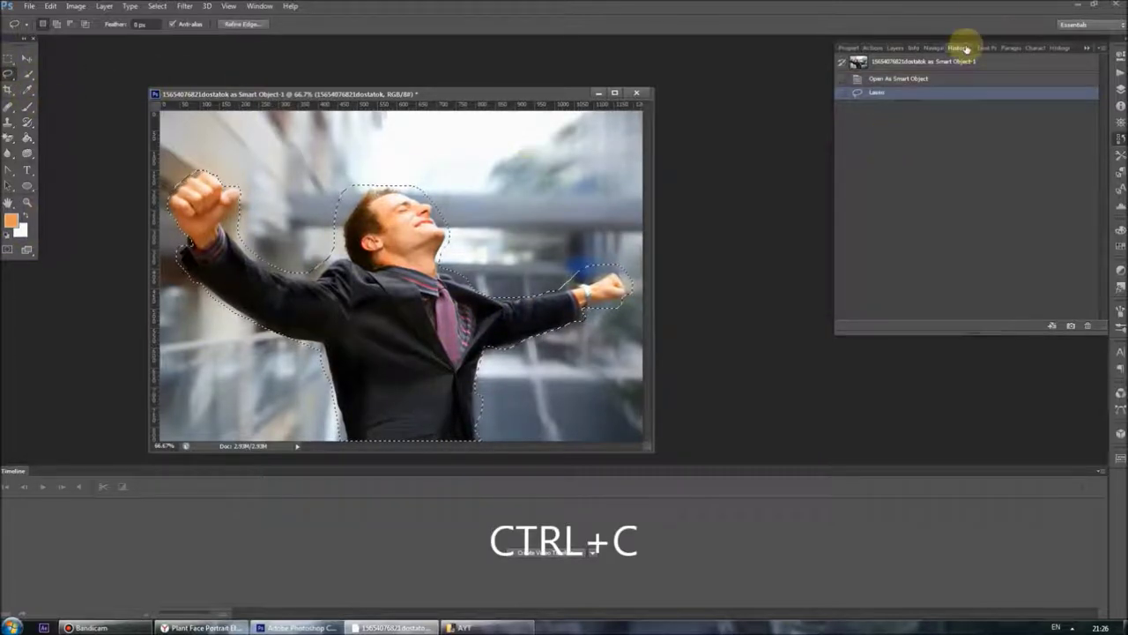
key(ctrl+v)
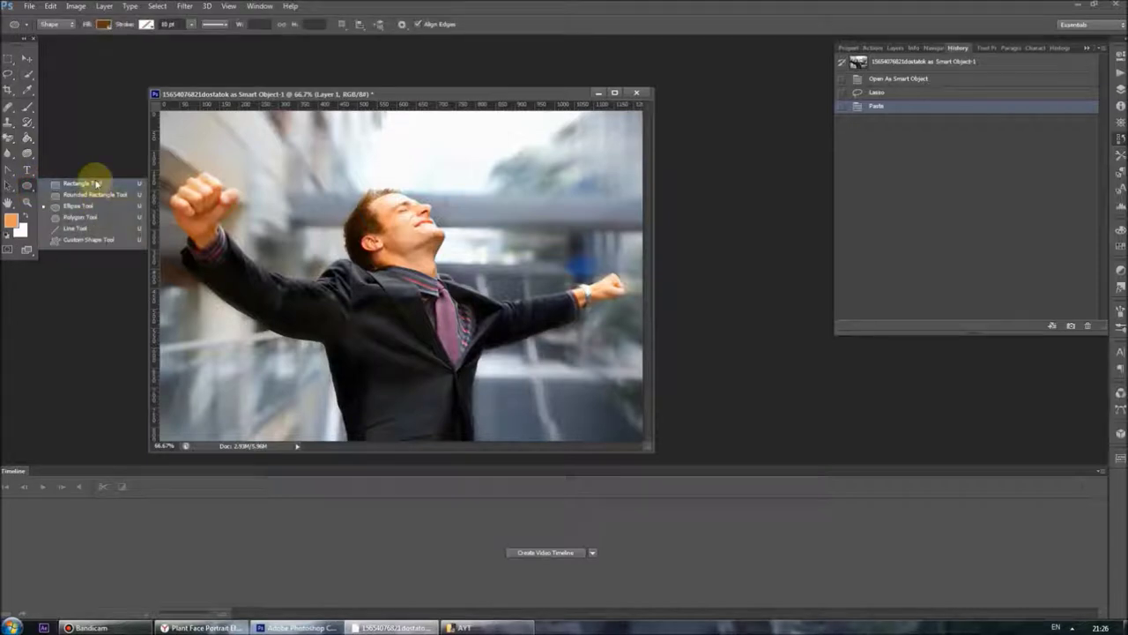
Step: Add a horizontal guide and create a 1000 × 1000 px rectangle shape
drag(37, 187, 95, 180)
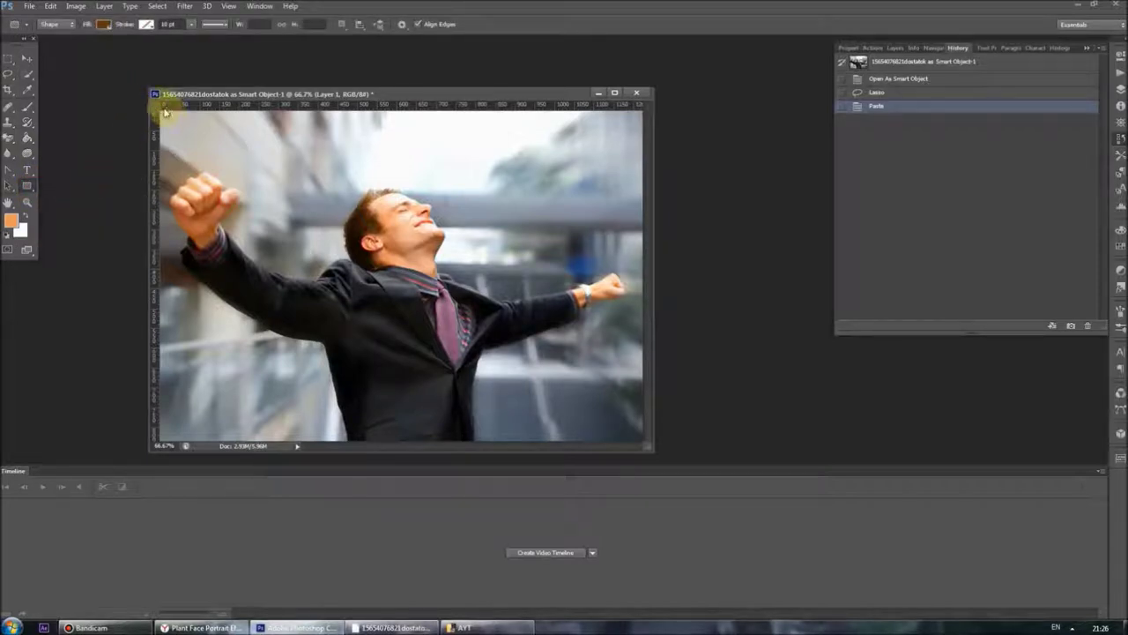
drag(161, 115, 228, 183)
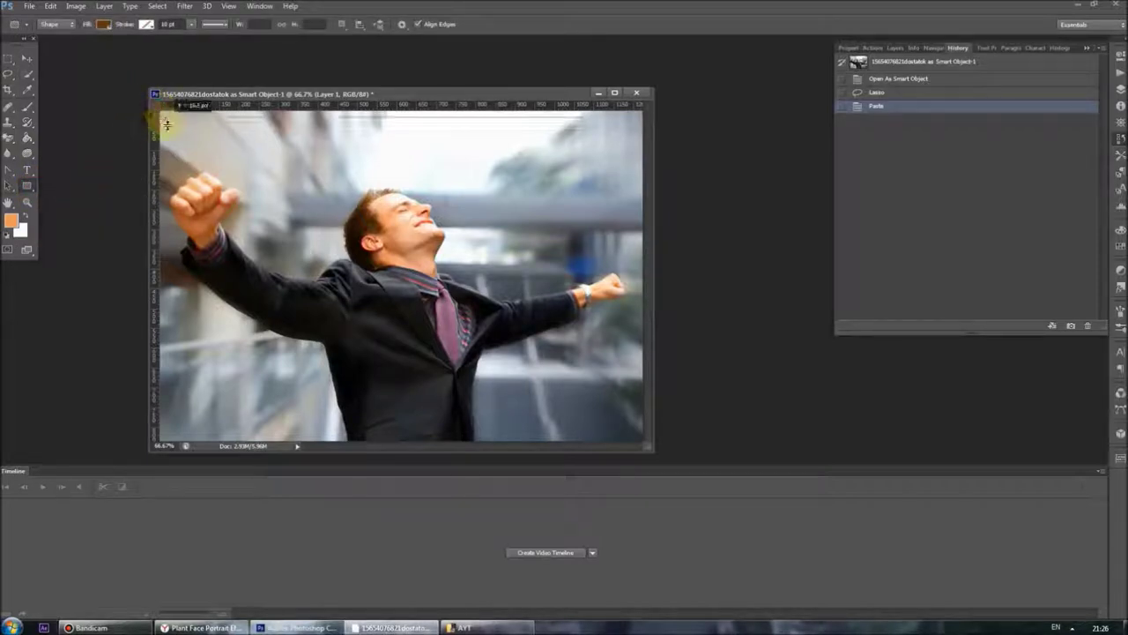
click(234, 194)
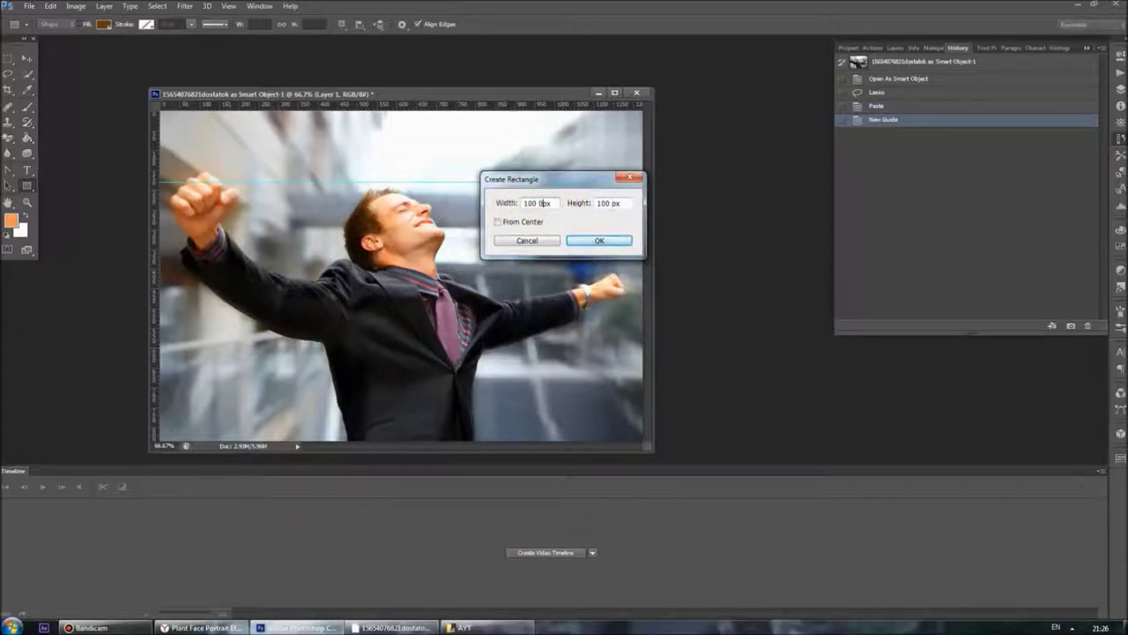
click(607, 205)
click(574, 246)
text(1000)
click(609, 240)
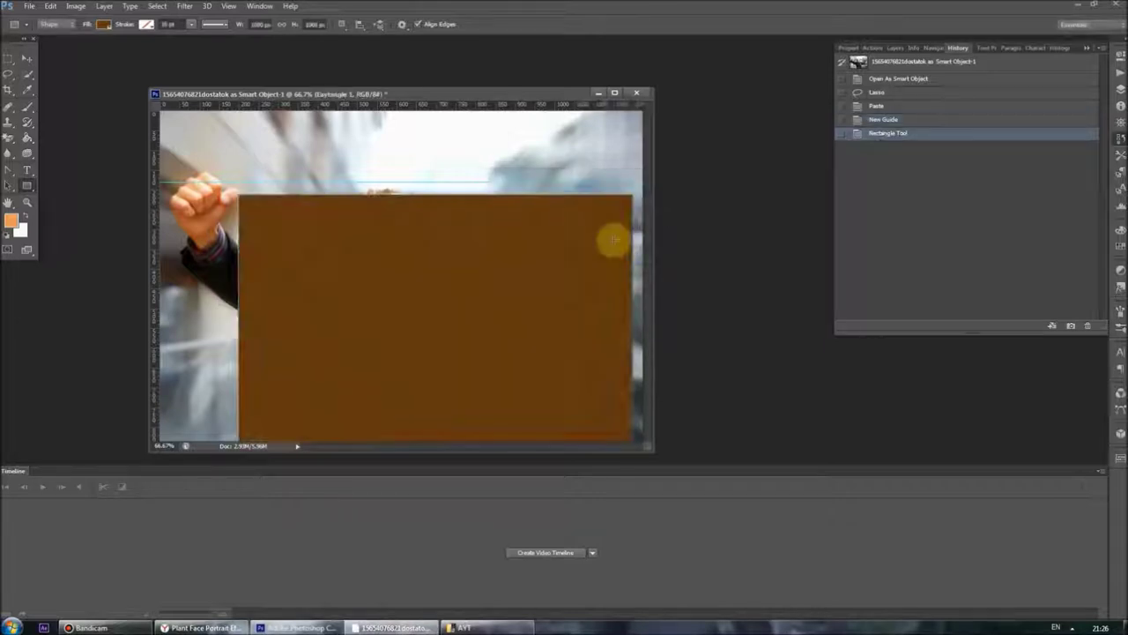
Step: Try a radial gradient, then a custom #3300ff blue, as the rectangle's fill
click(104, 25)
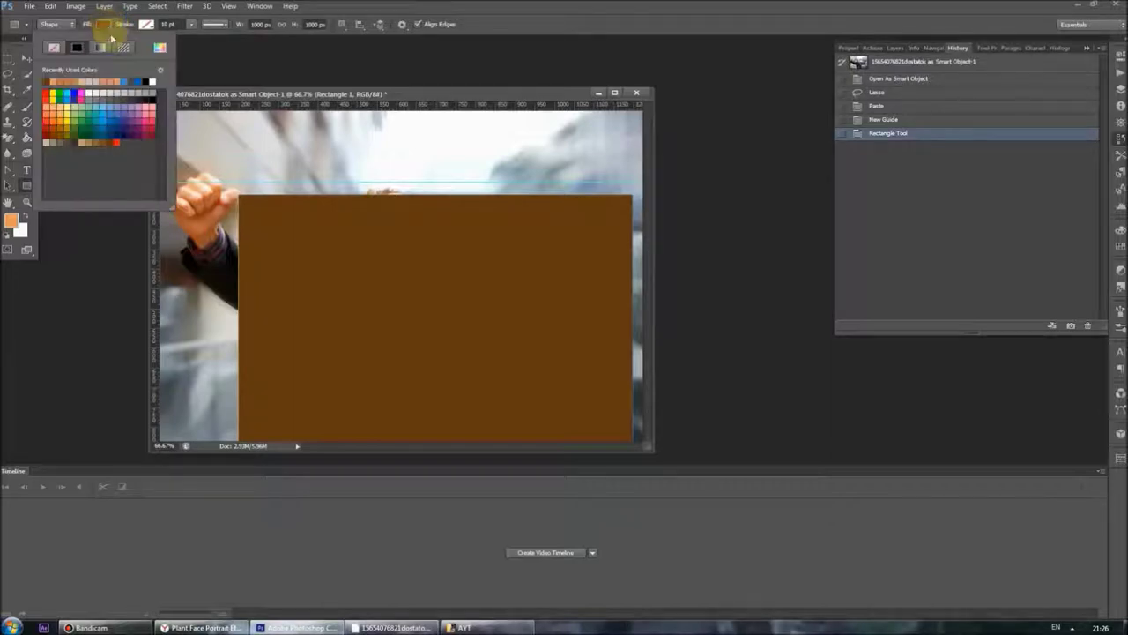
click(99, 47)
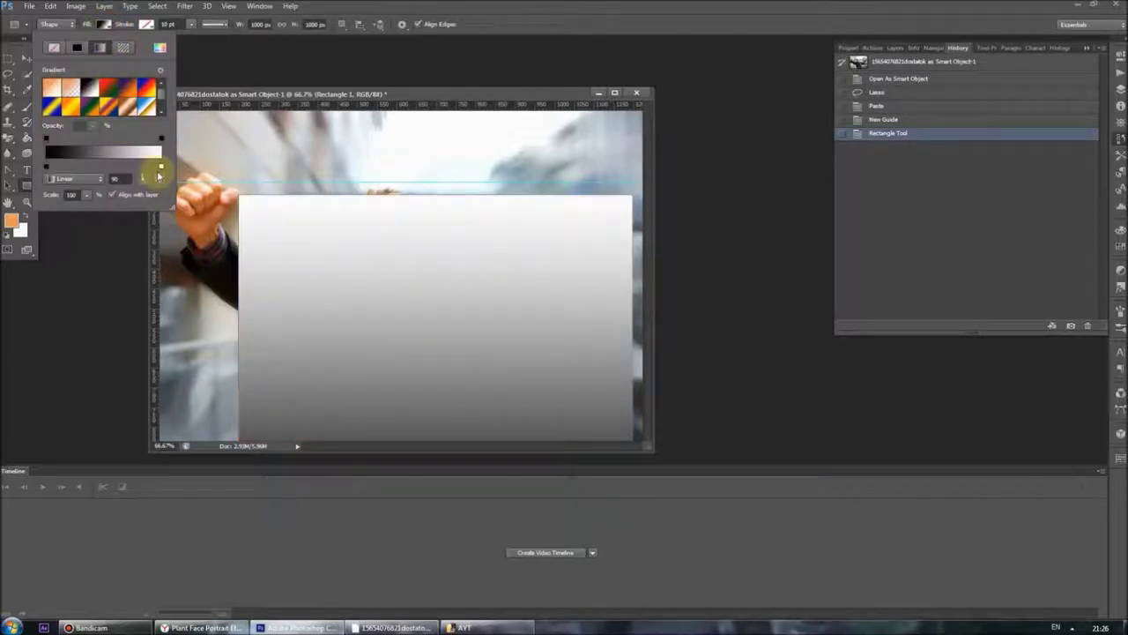
click(83, 178)
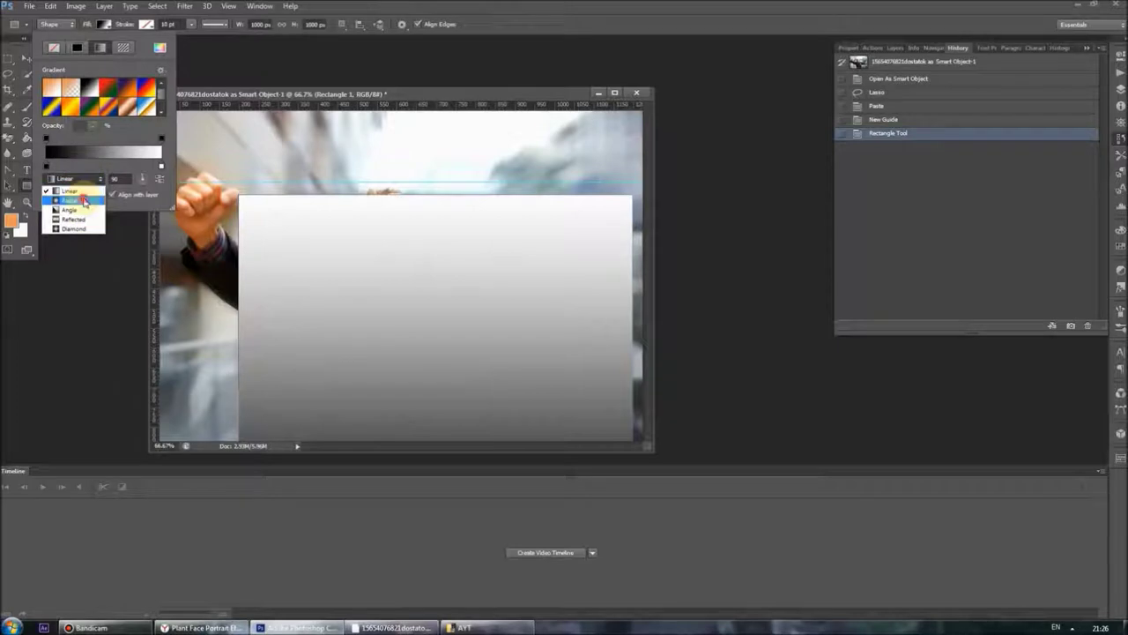
click(83, 200)
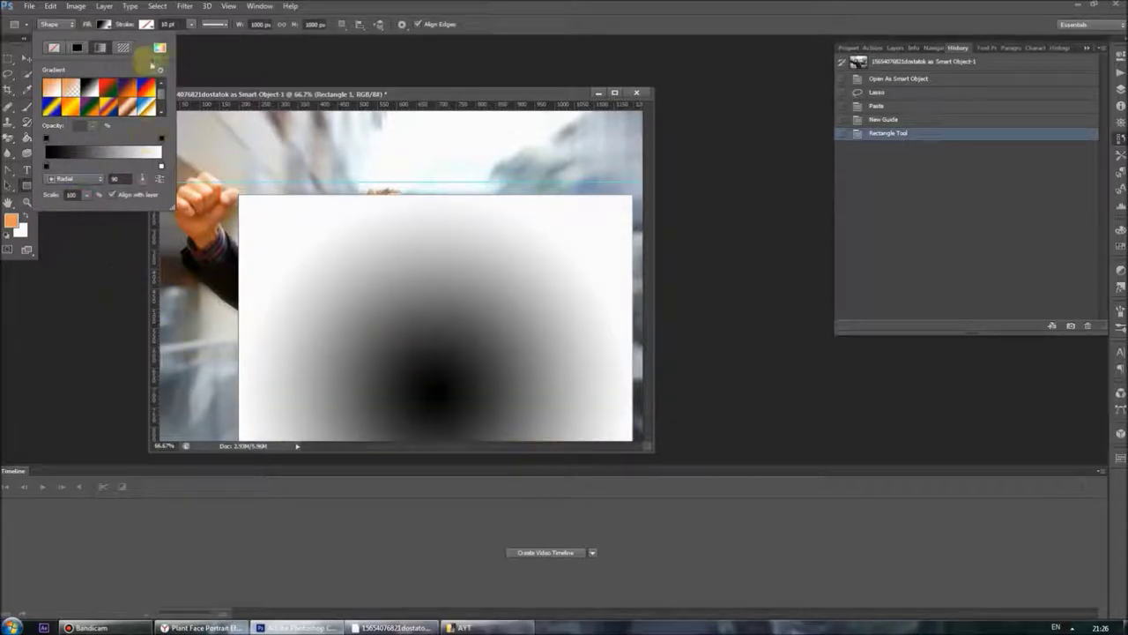
click(159, 46)
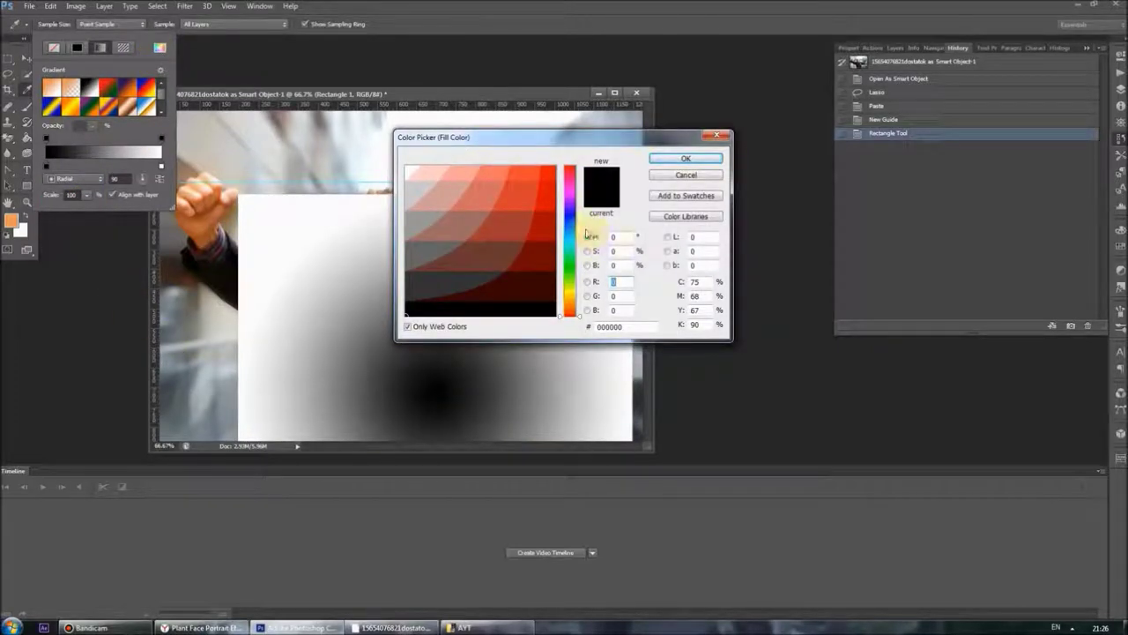
click(569, 212)
click(552, 169)
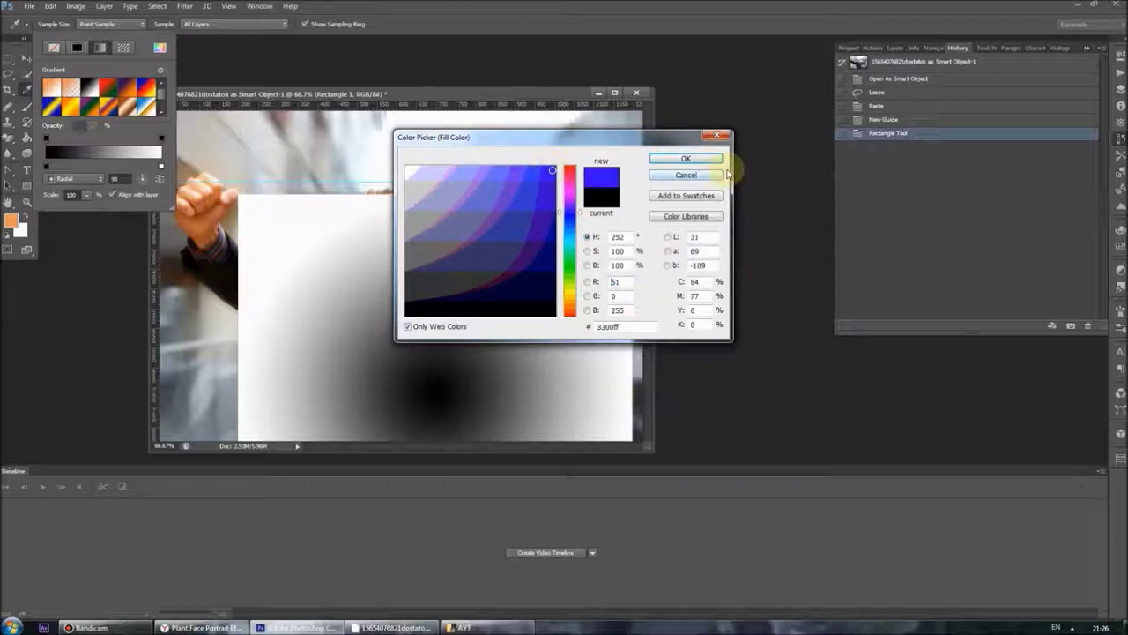
click(685, 159)
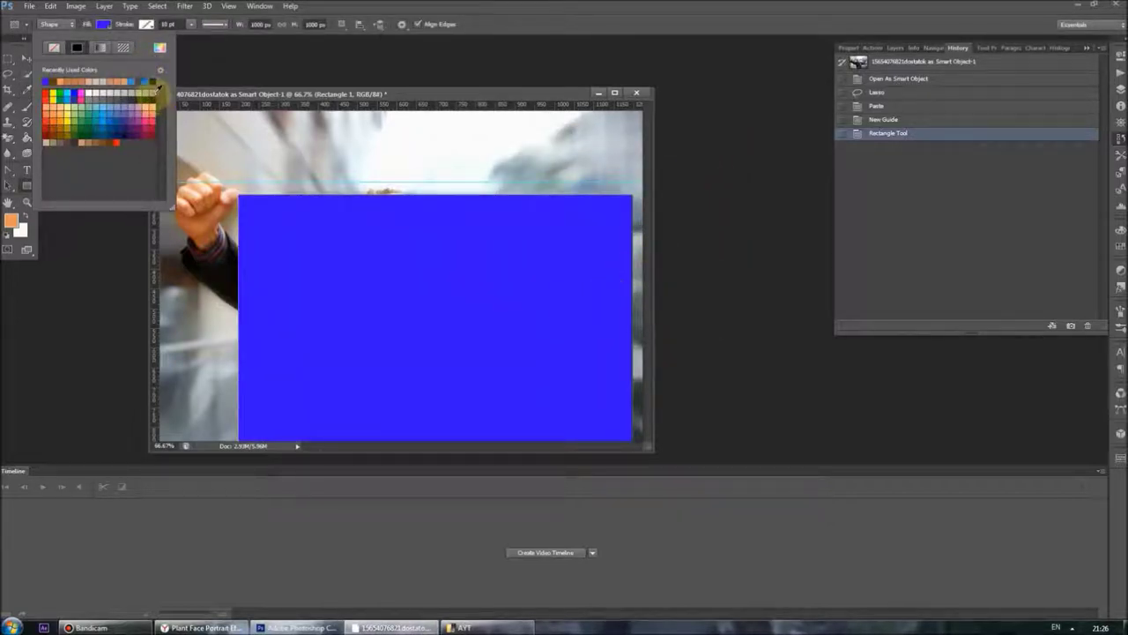
Step: Settle on a lighter blue swatch fill and stretch the rectangle toward the top-left corner
click(151, 92)
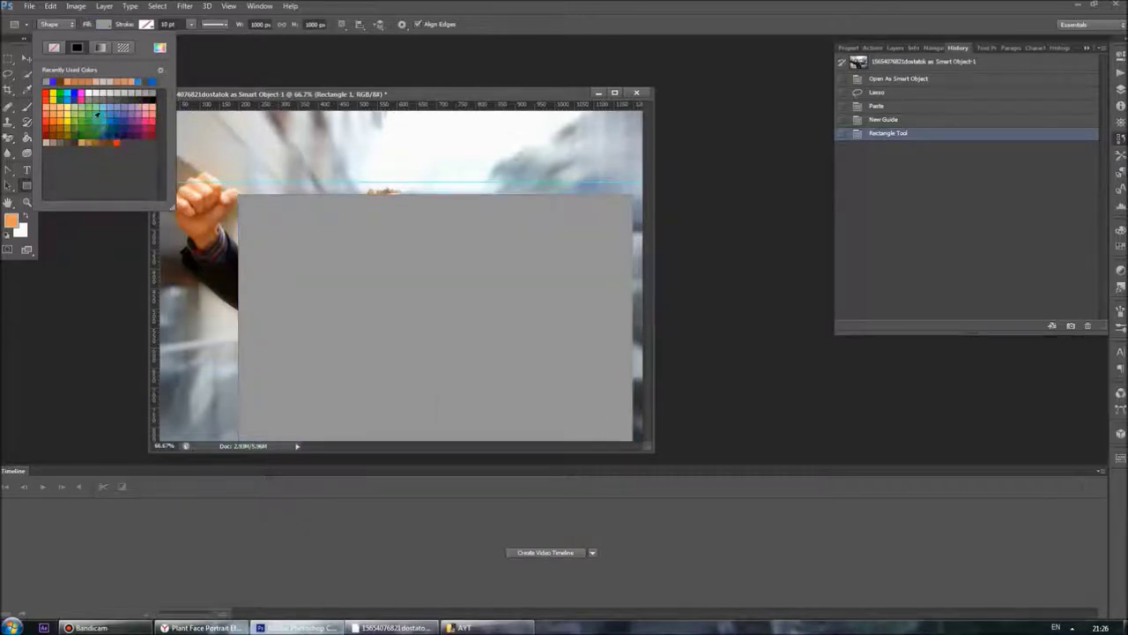
click(150, 72)
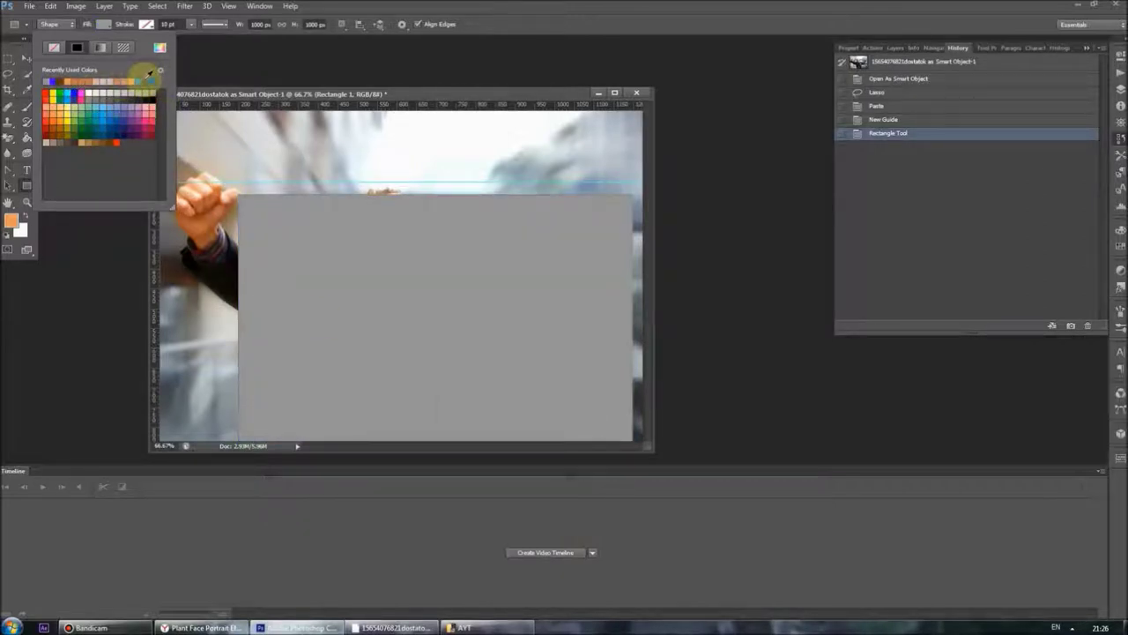
click(146, 79)
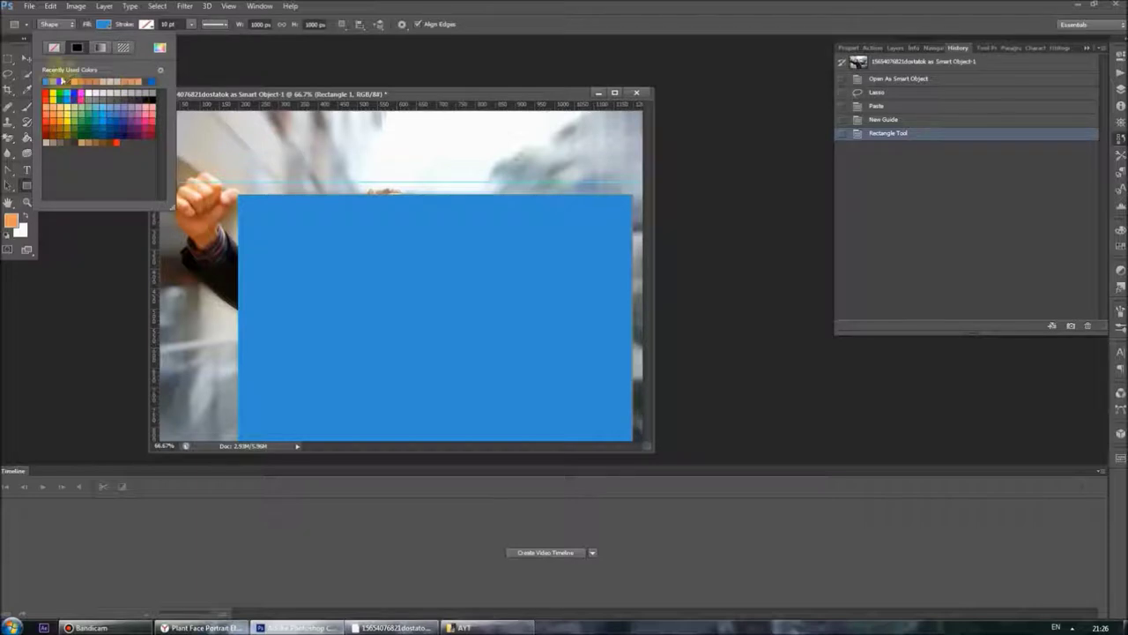
click(24, 60)
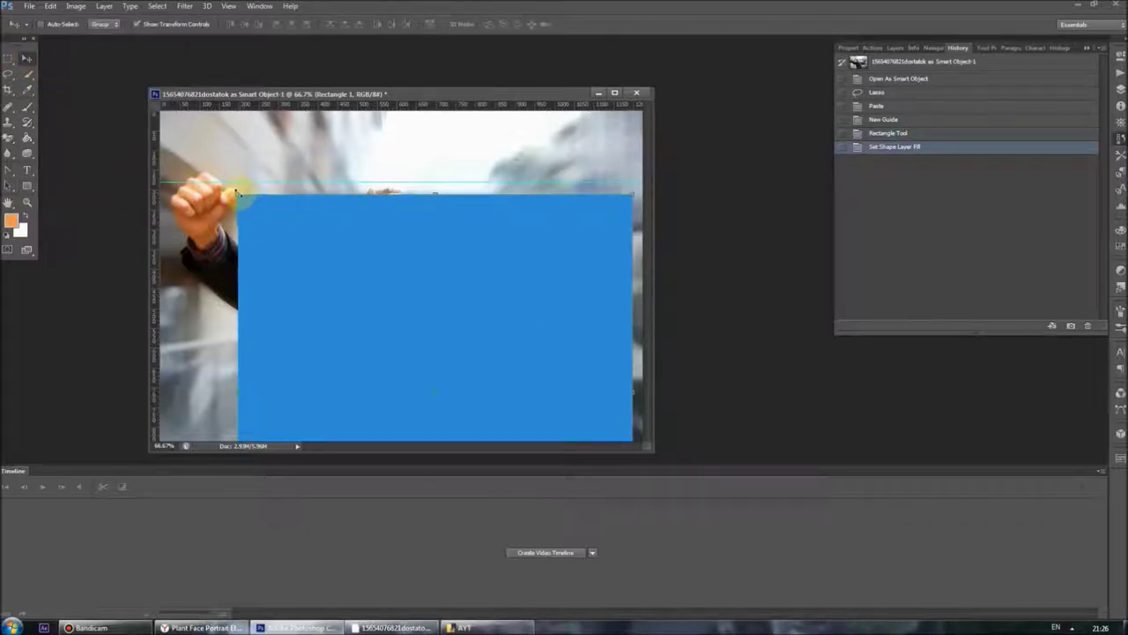
drag(236, 192, 154, 110)
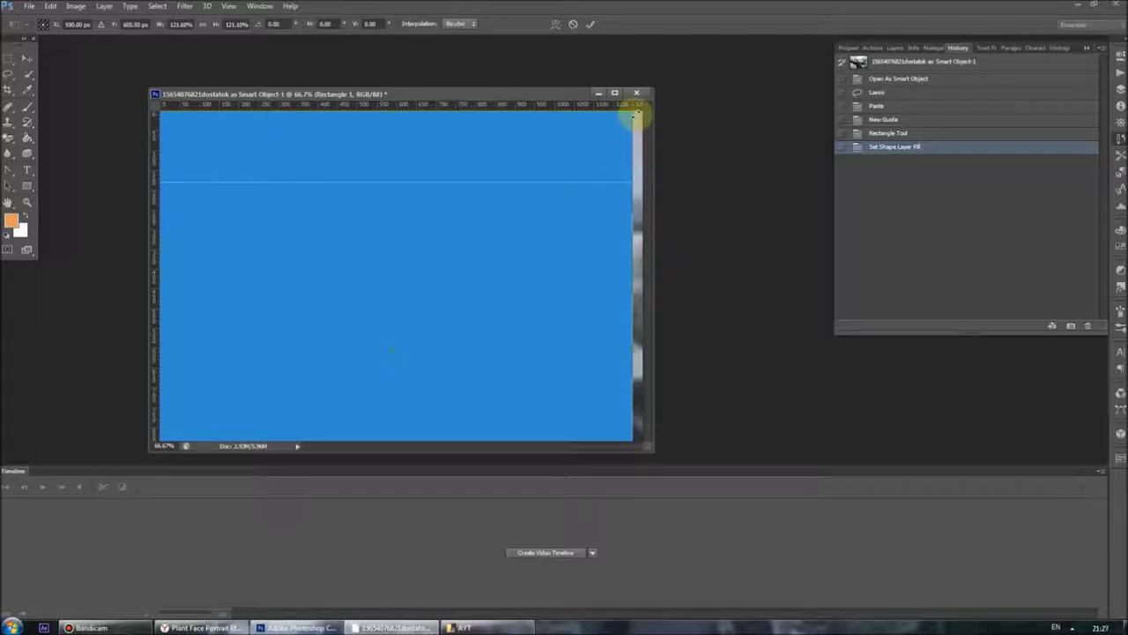
Step: Stretch the rectangle to the canvas's right edge and apply the transform
drag(635, 115, 665, 118)
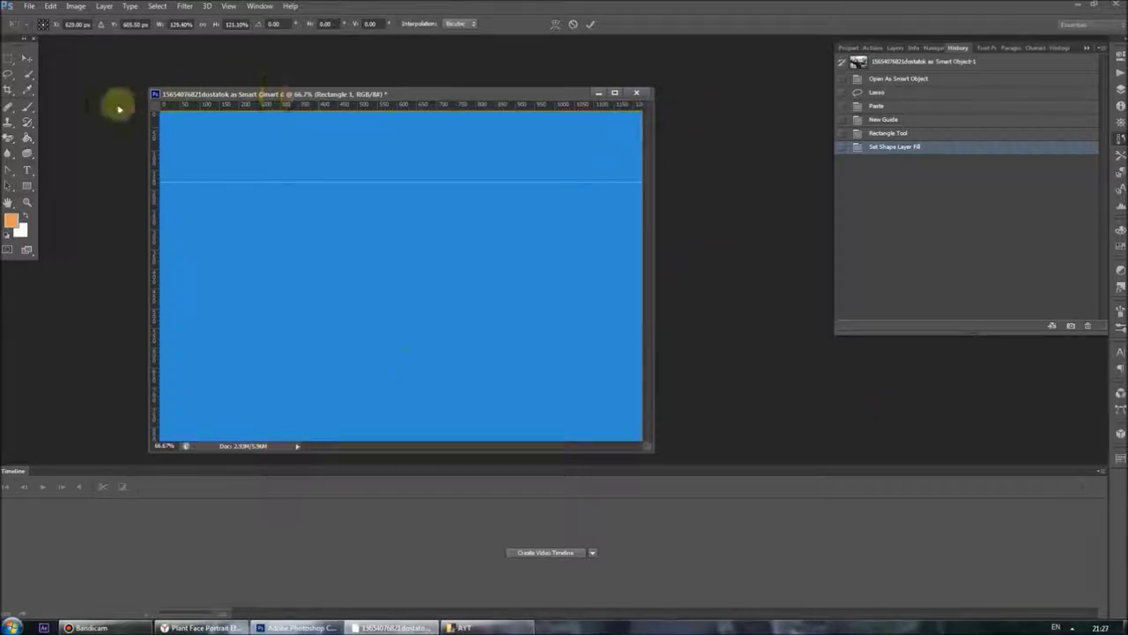
key(F7)
click(27, 57)
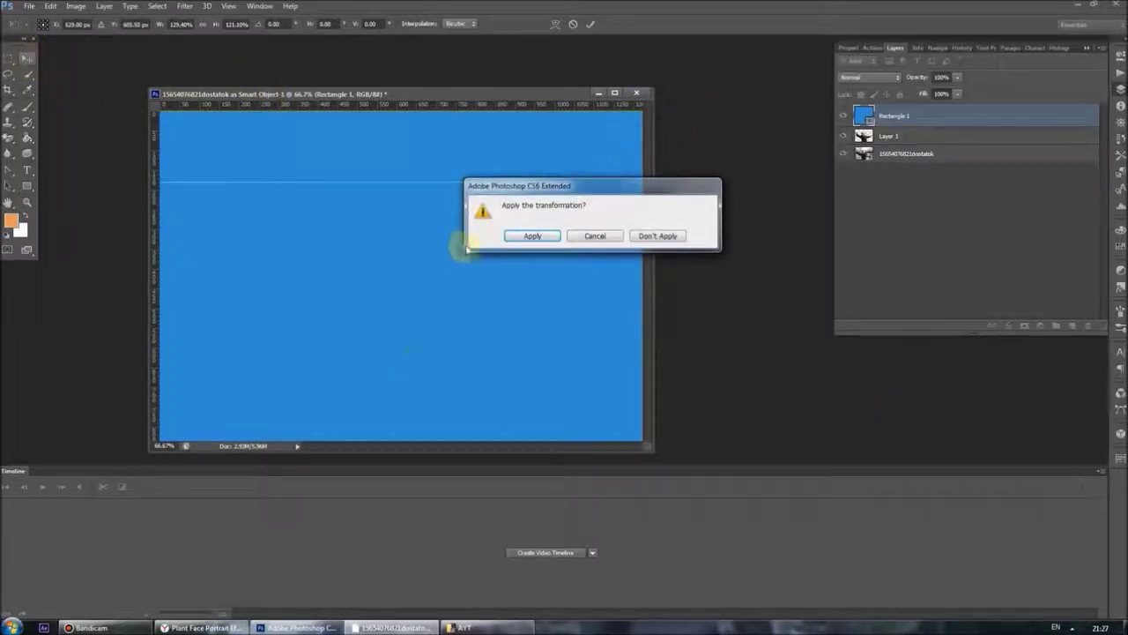
click(548, 238)
Step: Remove the guide, move Layer 1 above Rectangle 1, and select the original photo layer
drag(504, 181, 507, 101)
drag(872, 134, 885, 111)
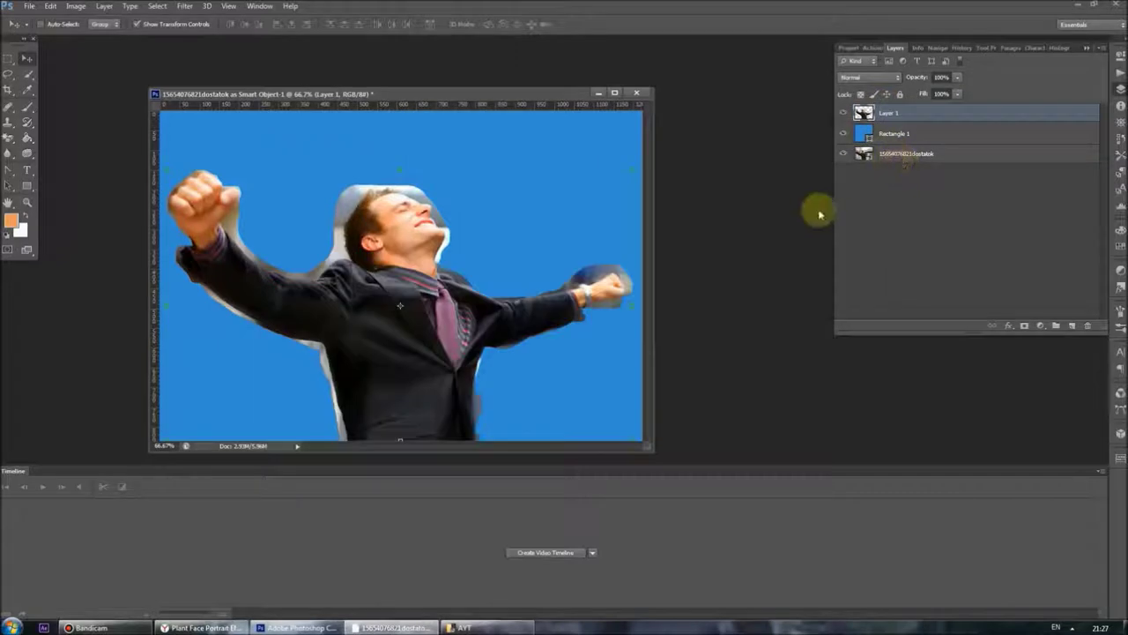
click(886, 159)
Step: Delete the original photo layer and return to the man's layer
key(Delete)
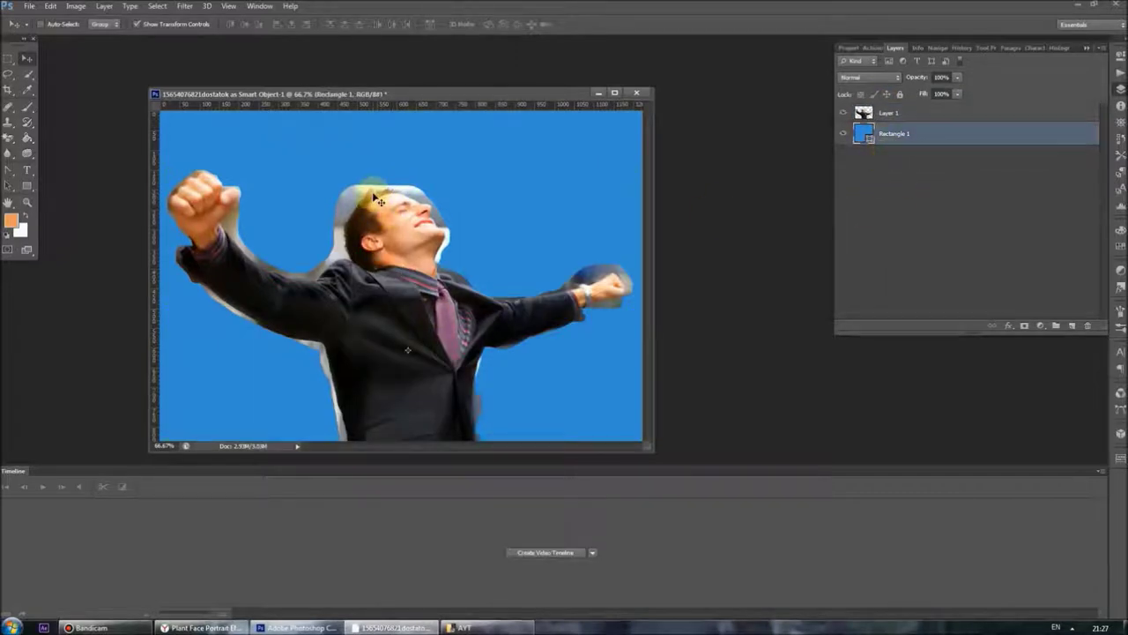
click(14, 74)
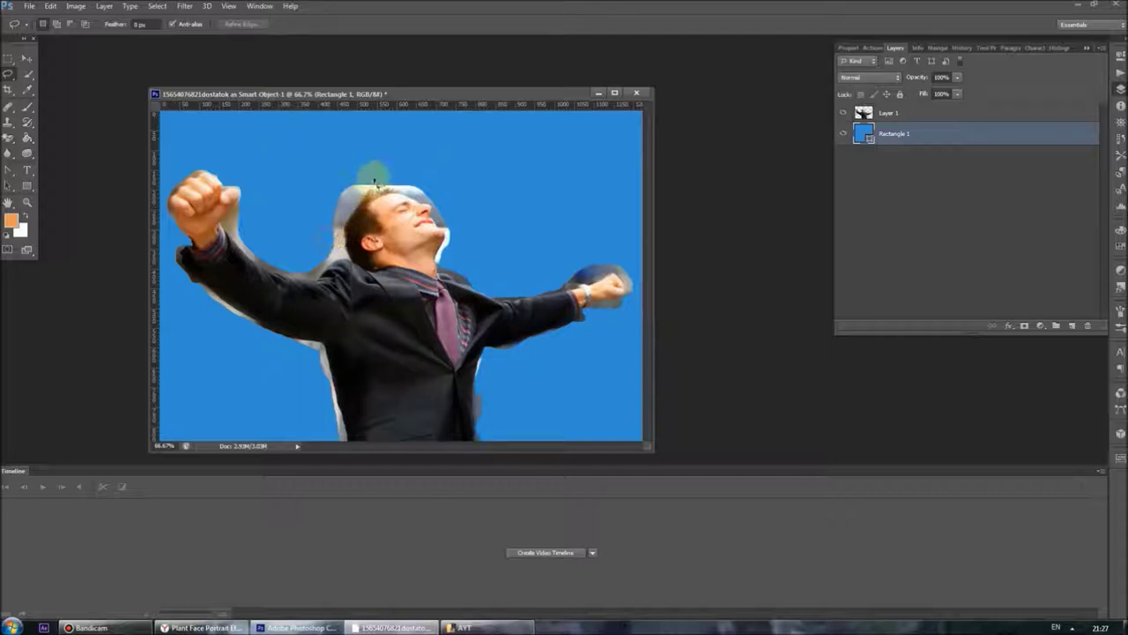
key(alt+])
key(e)
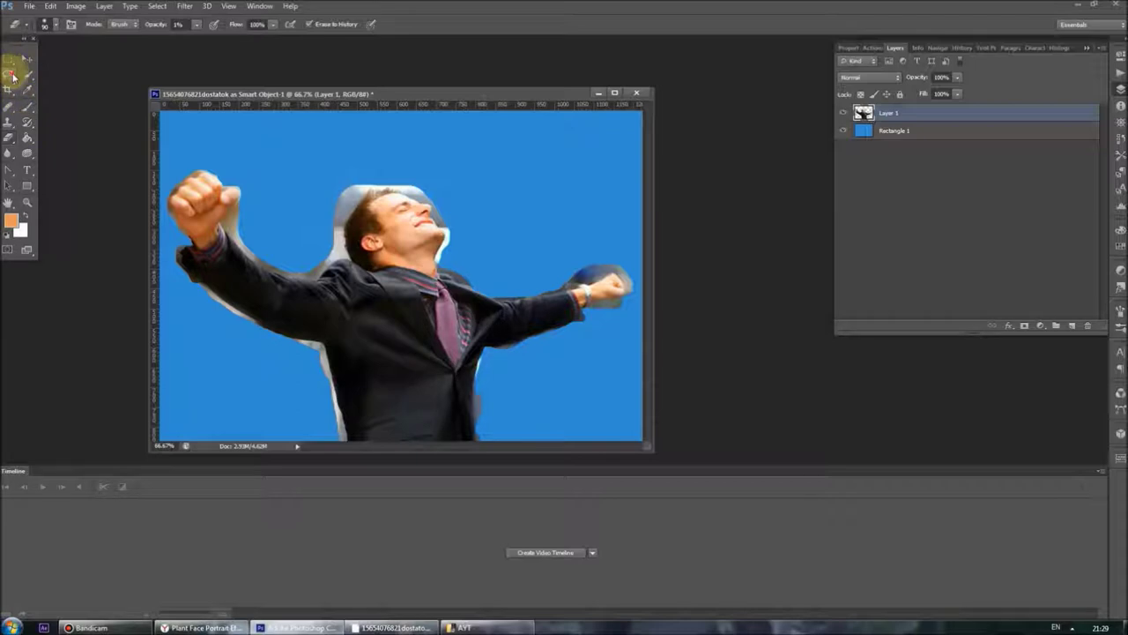
Step: Lasso and delete the leftover background between the raised fist and the head
click(11, 76)
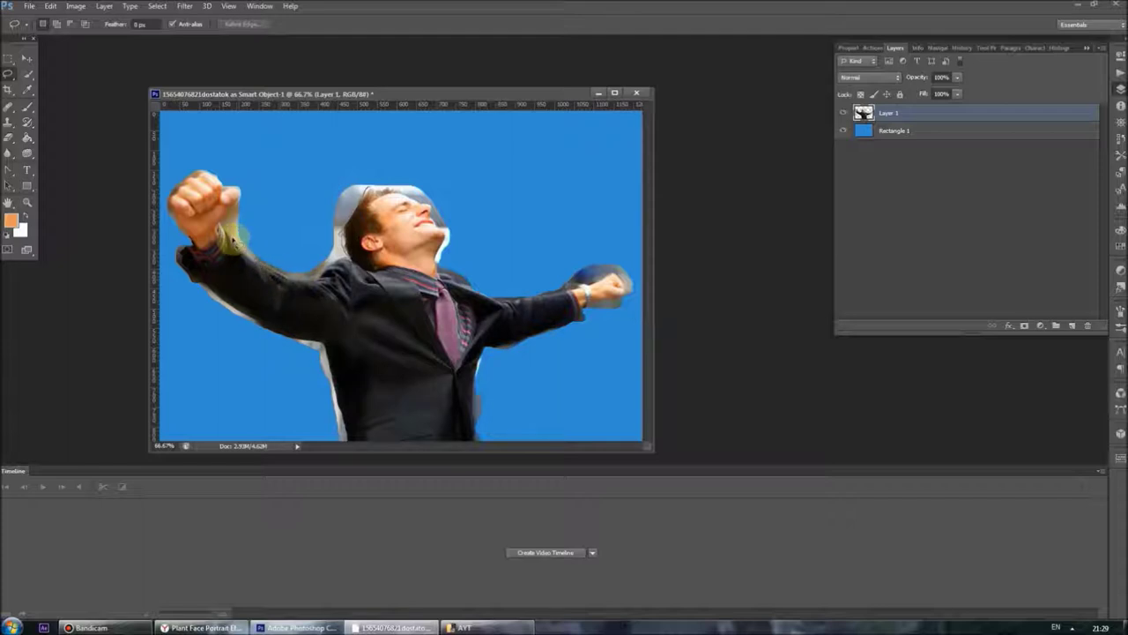
key(Delete)
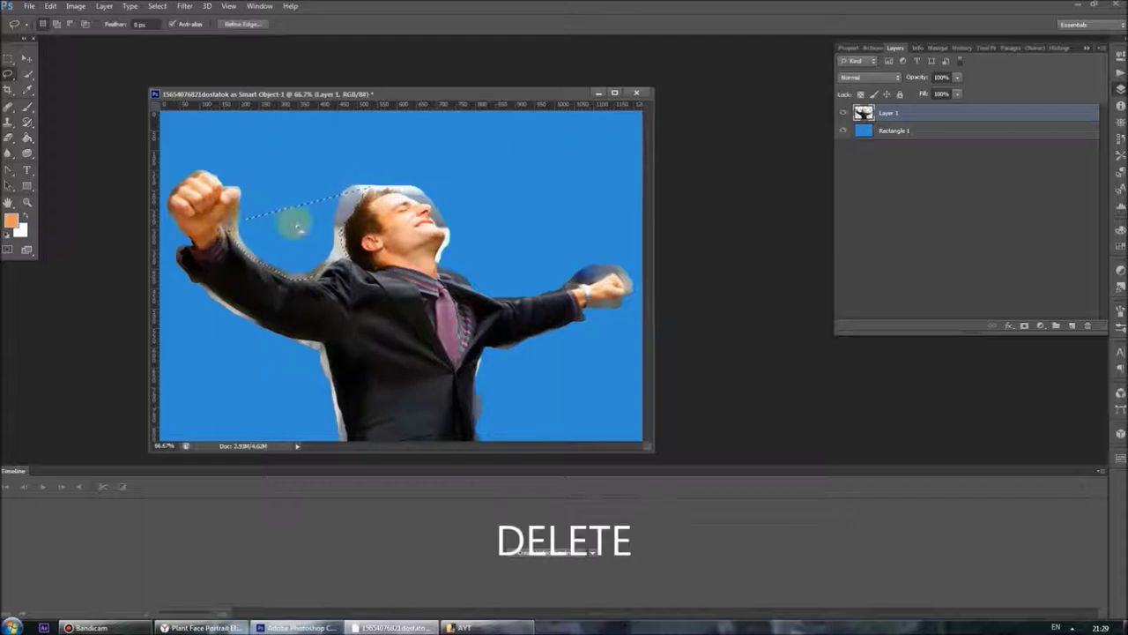
click(26, 58)
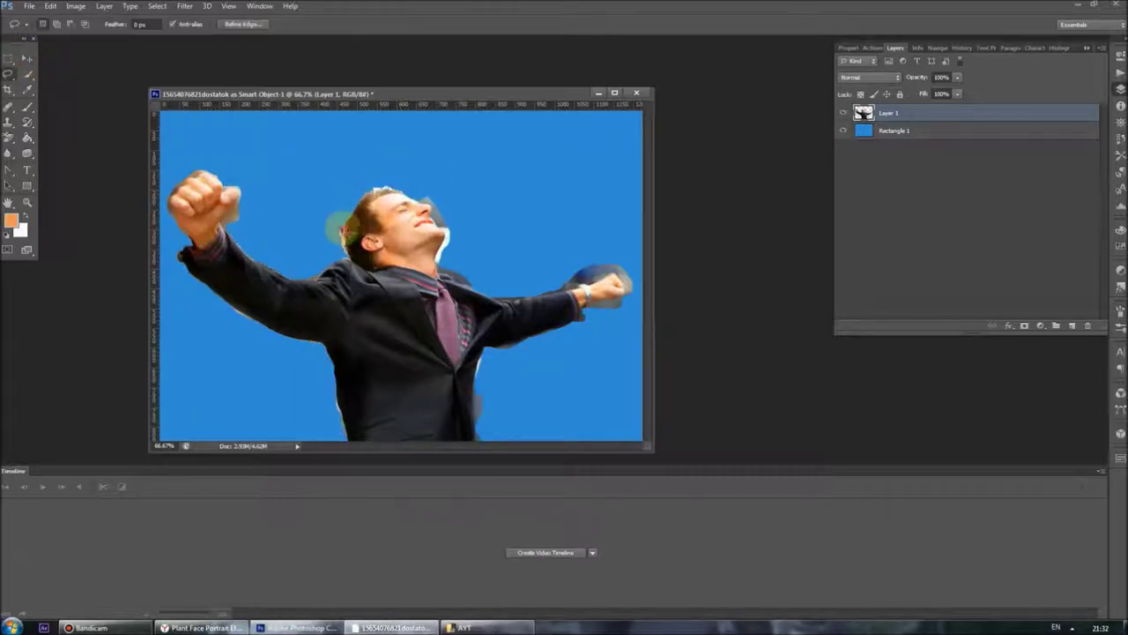
click(933, 47)
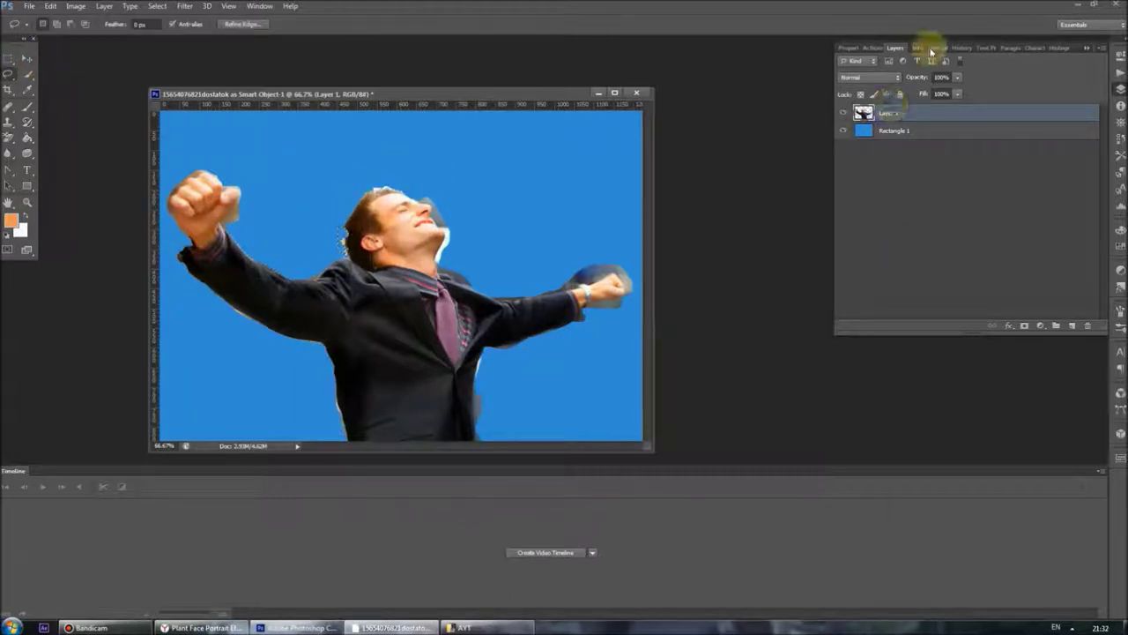
Step: Zoom in, lasso around the man's face, then zoom back out to the whole image
scroll(305, 221, up, 3)
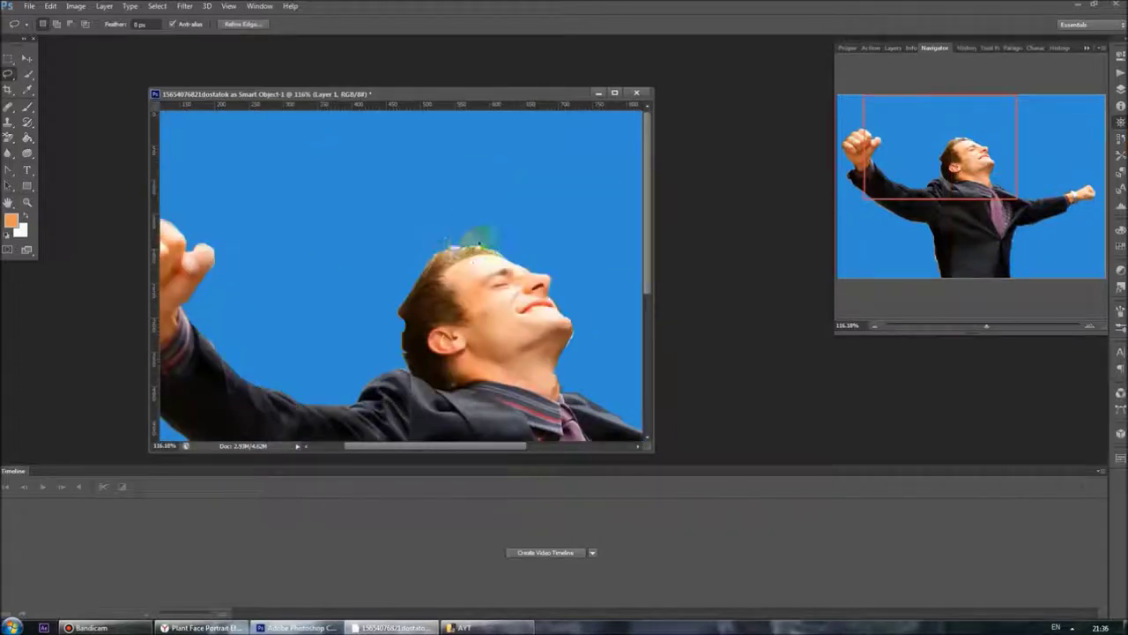
drag(987, 326, 973, 326)
key(v)
key(l)
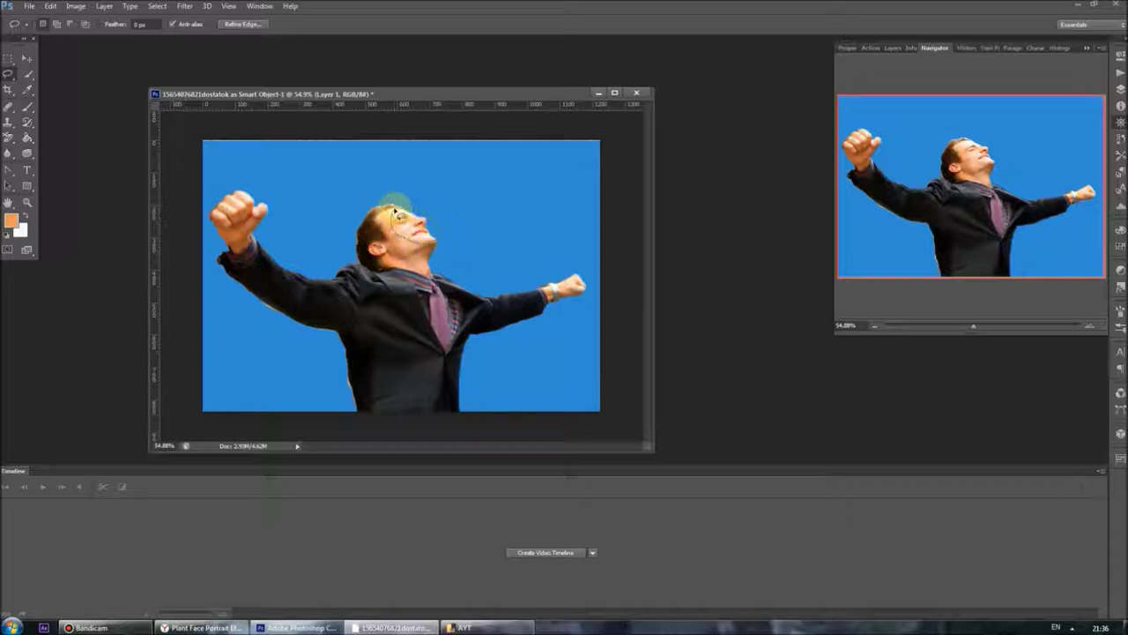
Step: Drag the selected face up and right off the head, leaving a hole
click(28, 58)
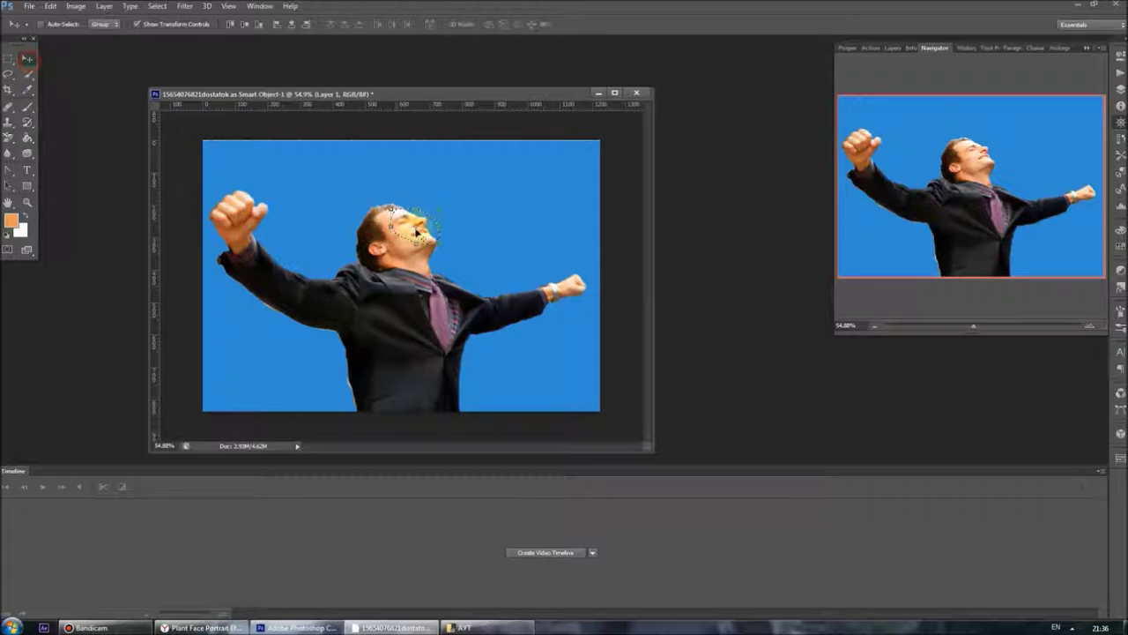
drag(406, 225, 458, 196)
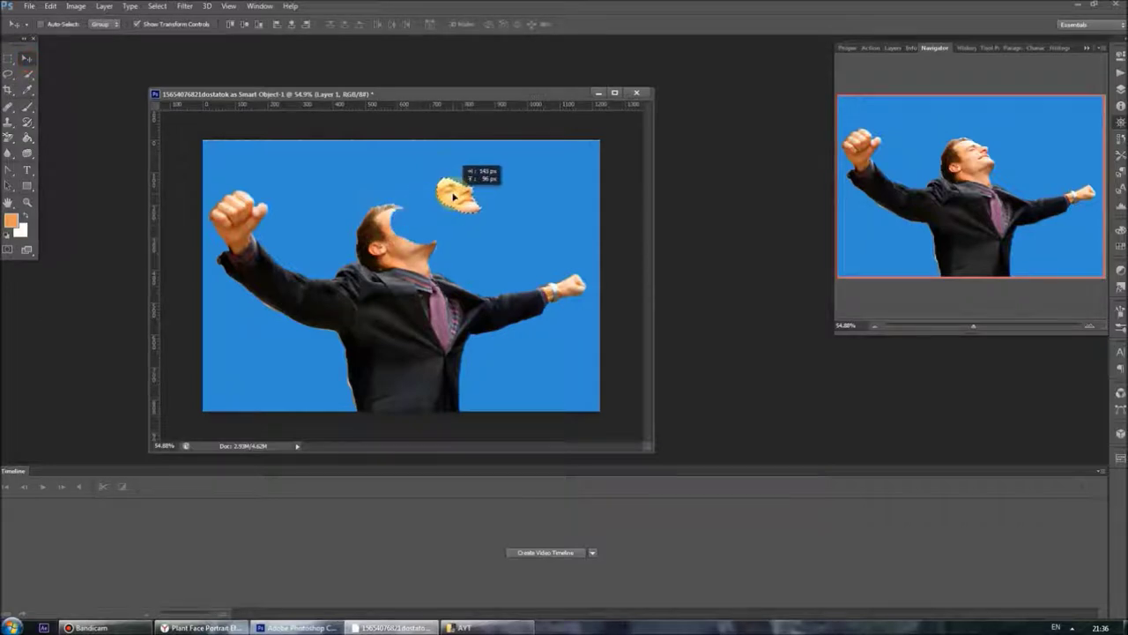
click(690, 293)
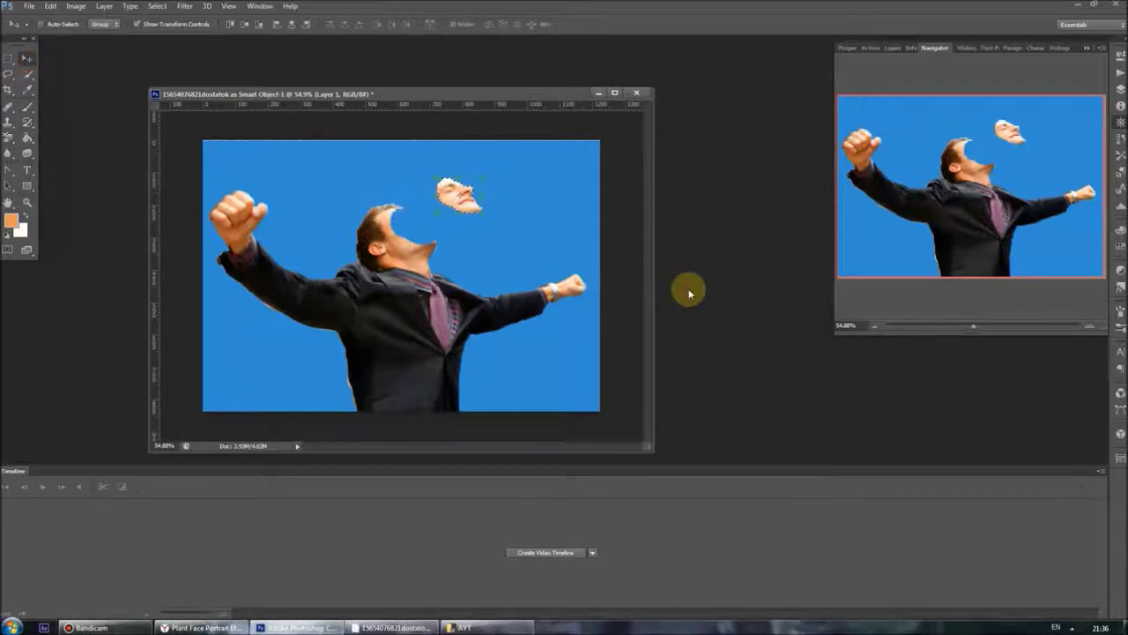
click(12, 171)
right_click(15, 174)
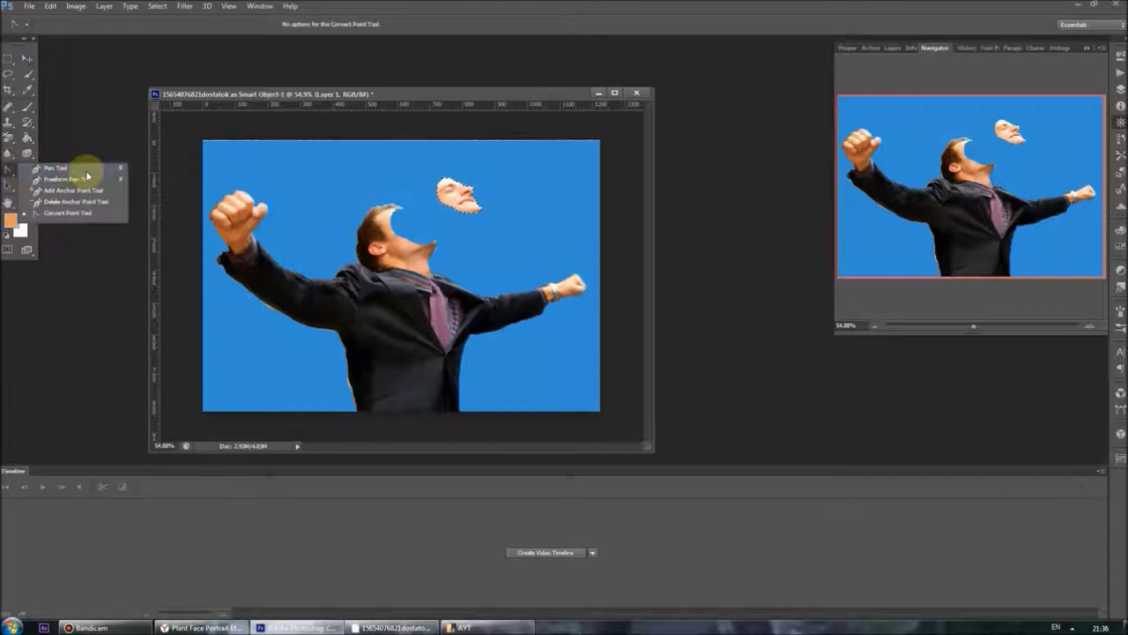
Step: Draw a brown freeform shape over the head hole and move Shape 1 below Layer 1
click(84, 170)
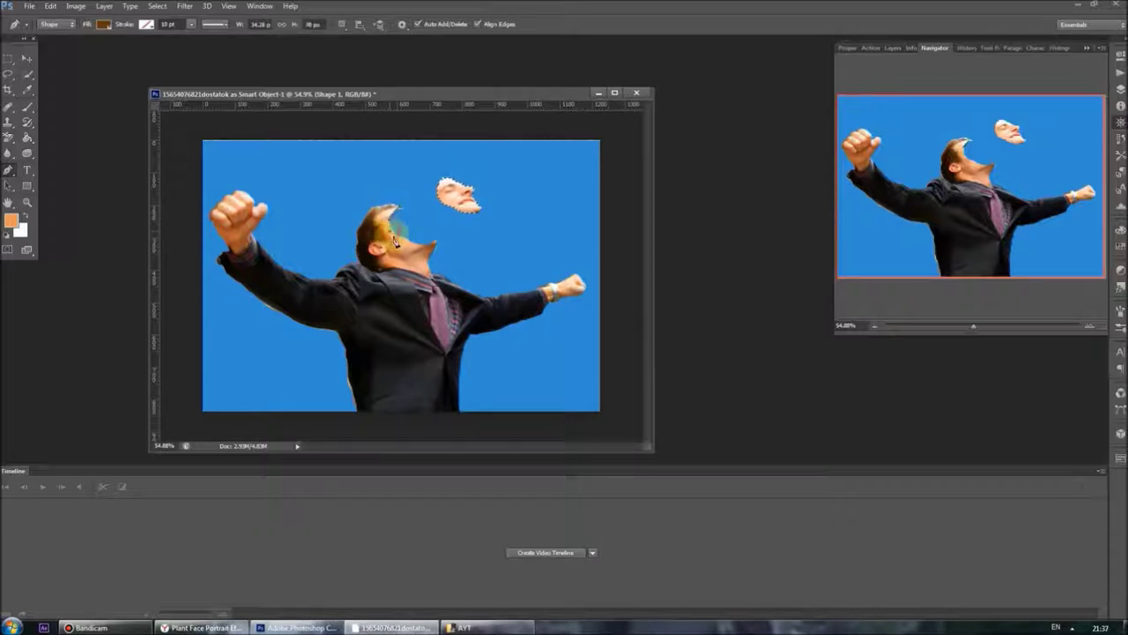
drag(401, 244, 431, 258)
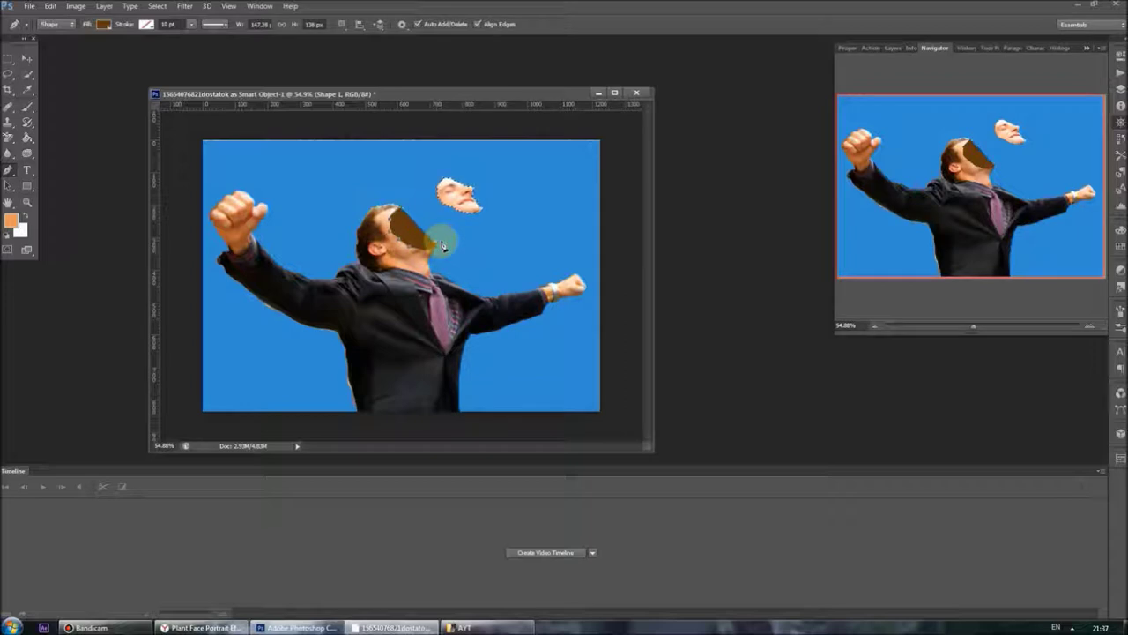
drag(444, 246, 458, 255)
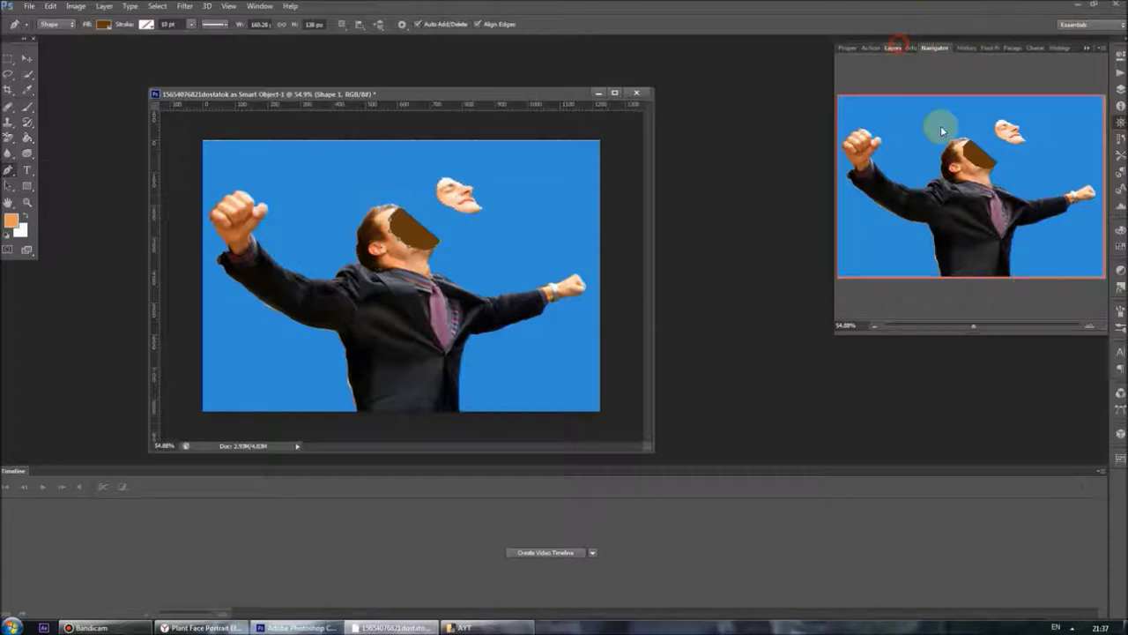
click(893, 48)
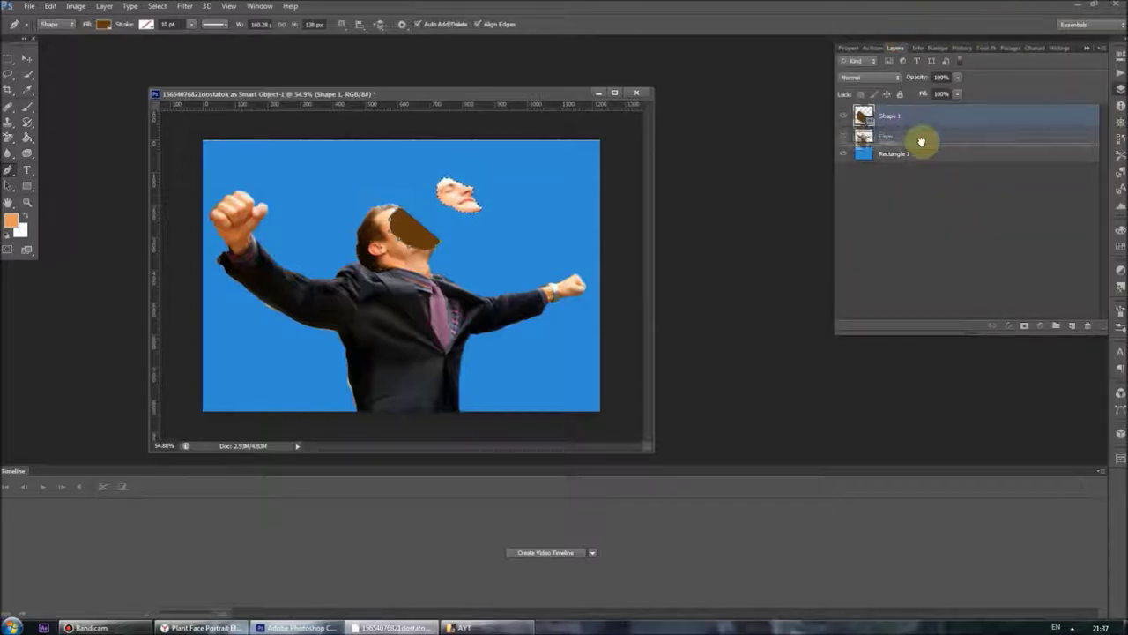
drag(913, 117, 925, 144)
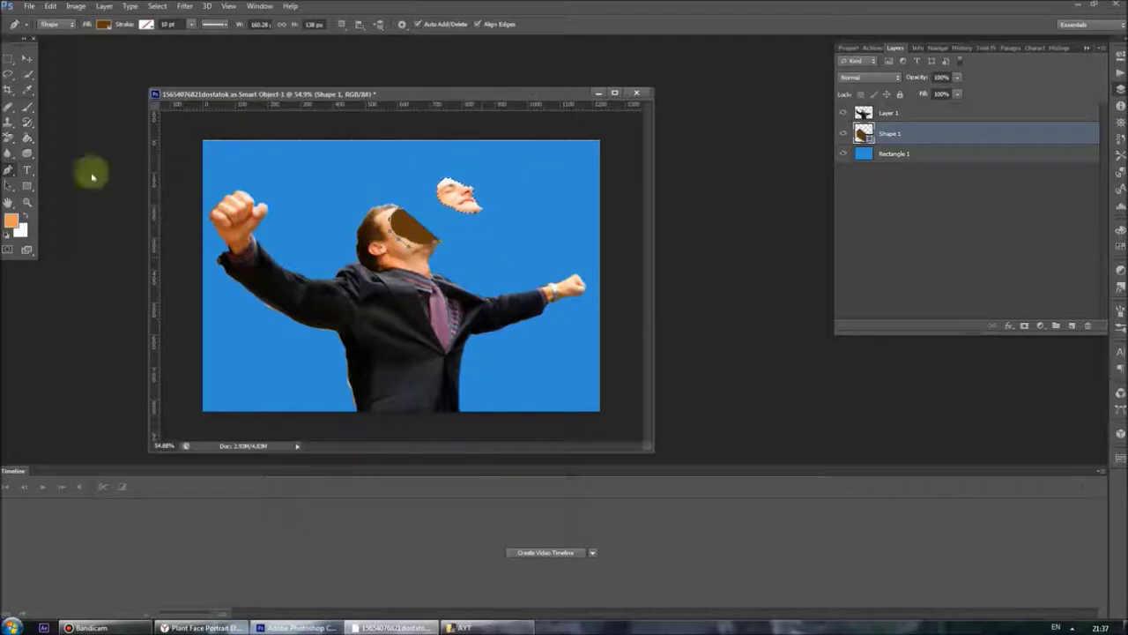
Step: Convert and curve Shape 1's anchors near the chin and along the top edge
right_click(16, 172)
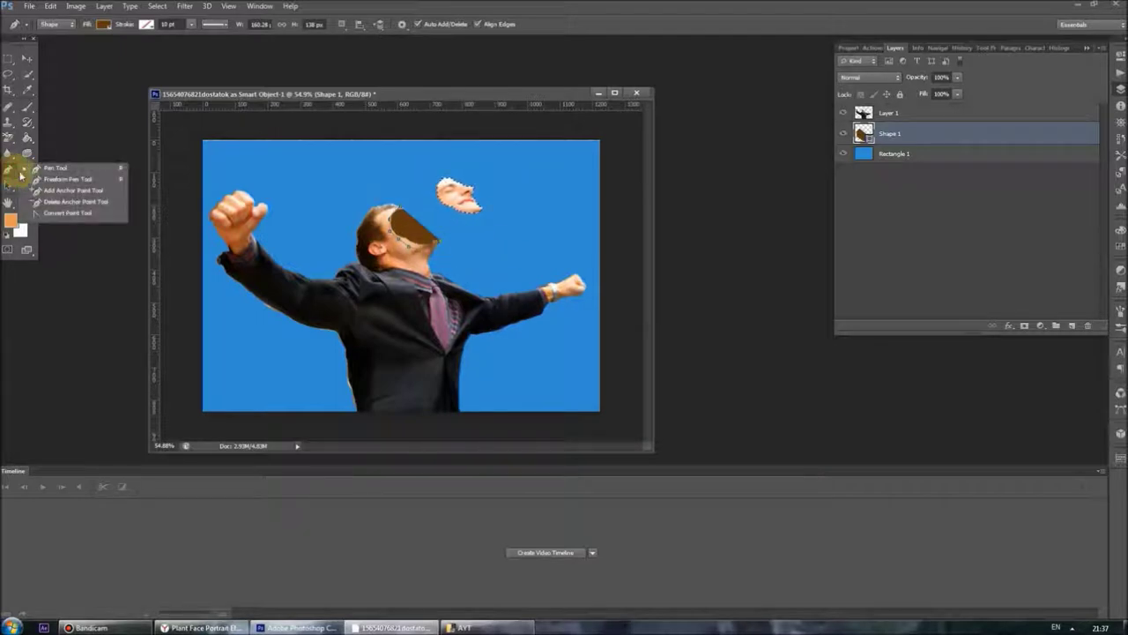
click(69, 212)
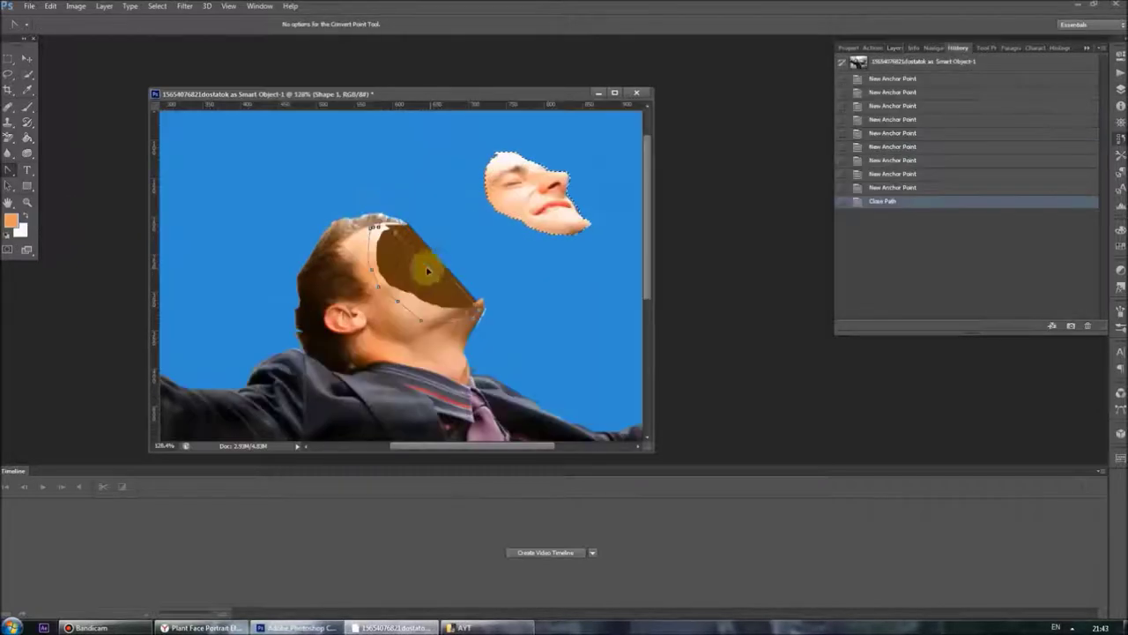
click(484, 303)
drag(439, 260, 480, 302)
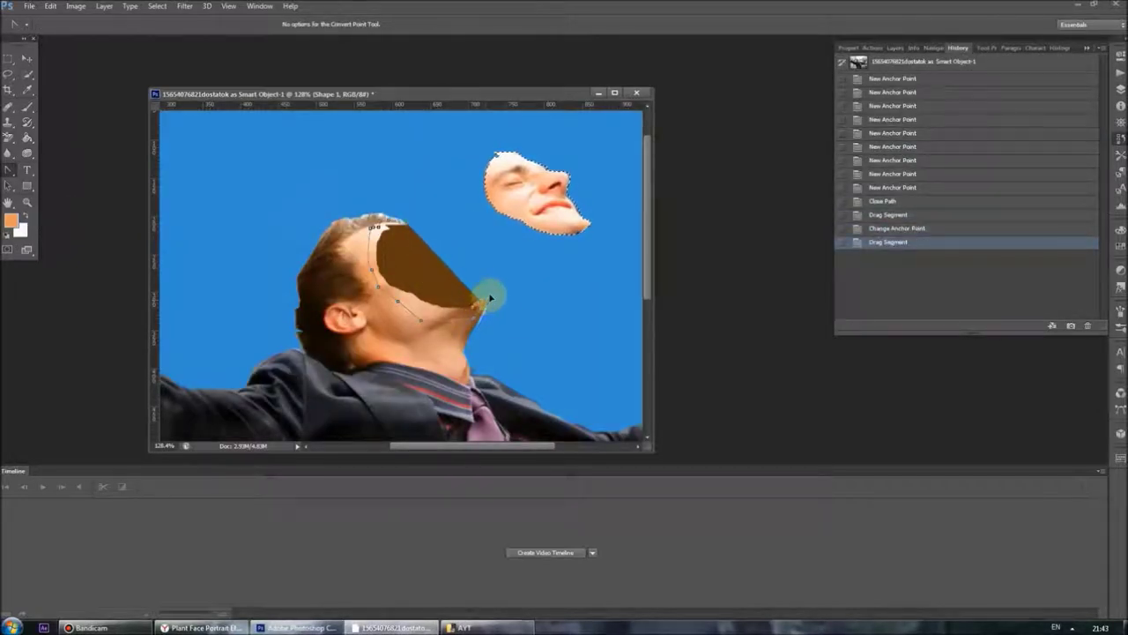
click(426, 226)
drag(420, 200, 415, 201)
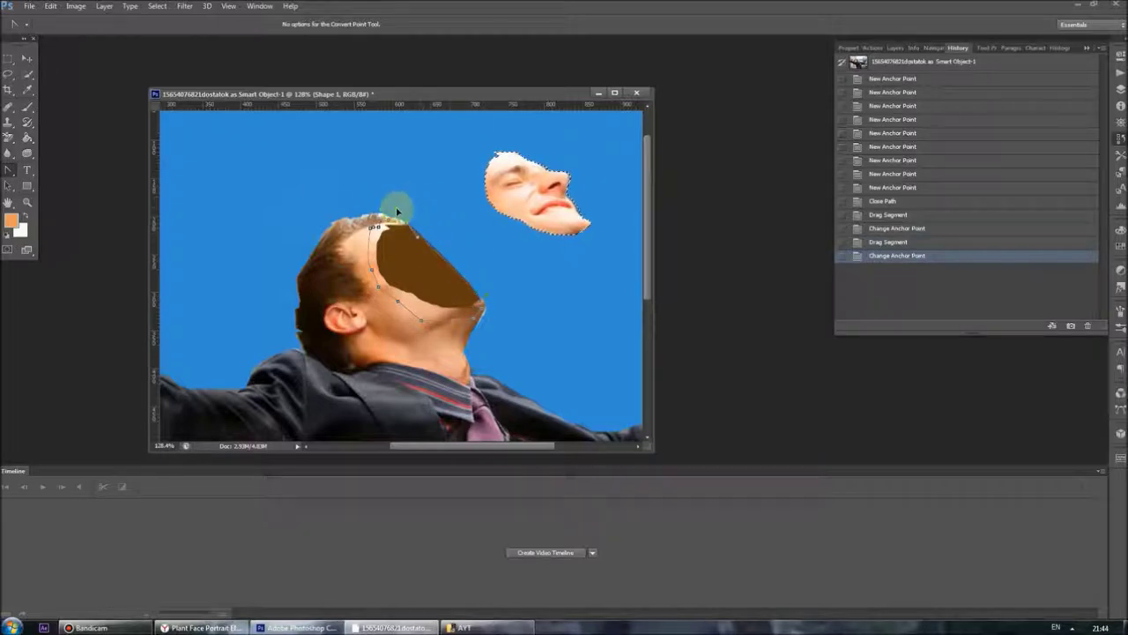
click(437, 258)
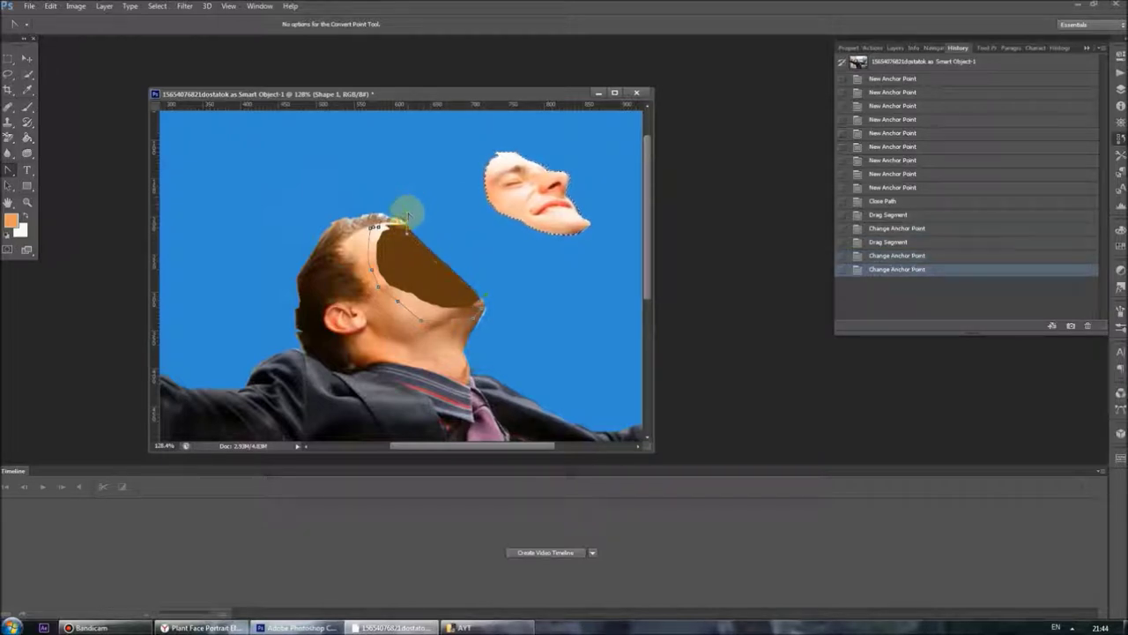
drag(433, 252, 418, 253)
Step: Curve Shape 1's lower-right edge and hairline top, then return to the Move tool
click(399, 214)
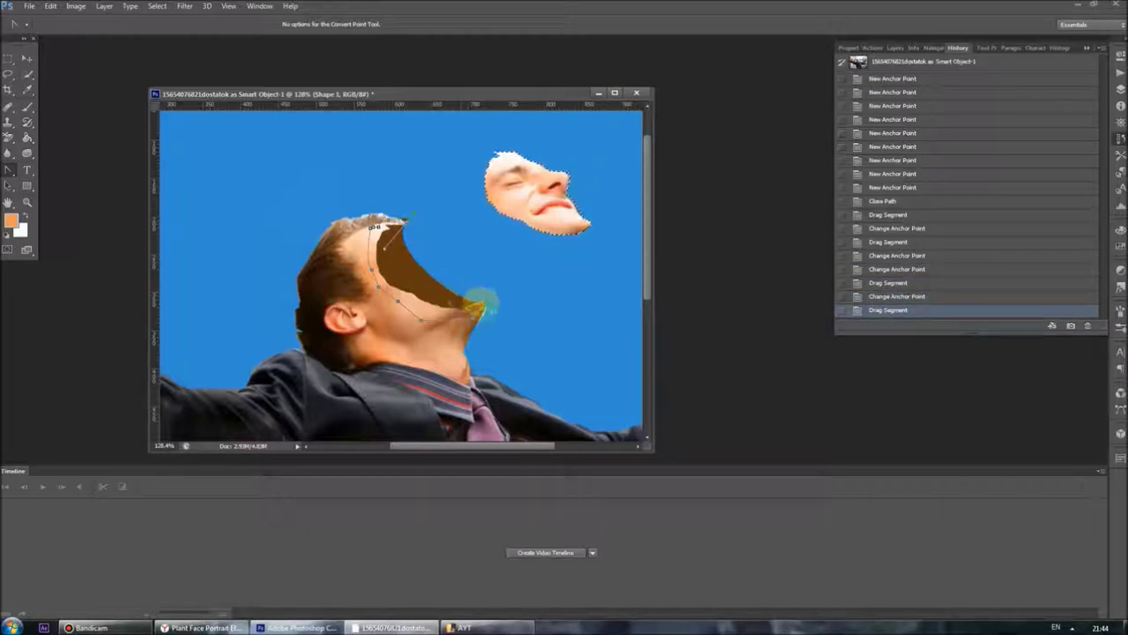
click(480, 298)
drag(448, 277, 456, 291)
click(391, 221)
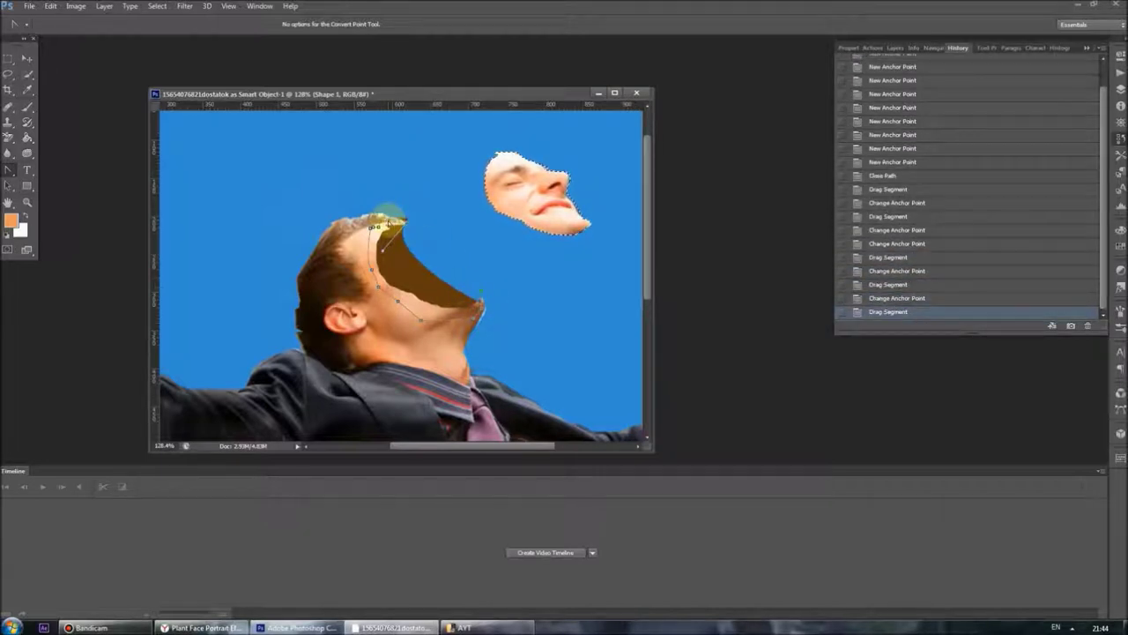
click(390, 222)
drag(403, 214, 397, 222)
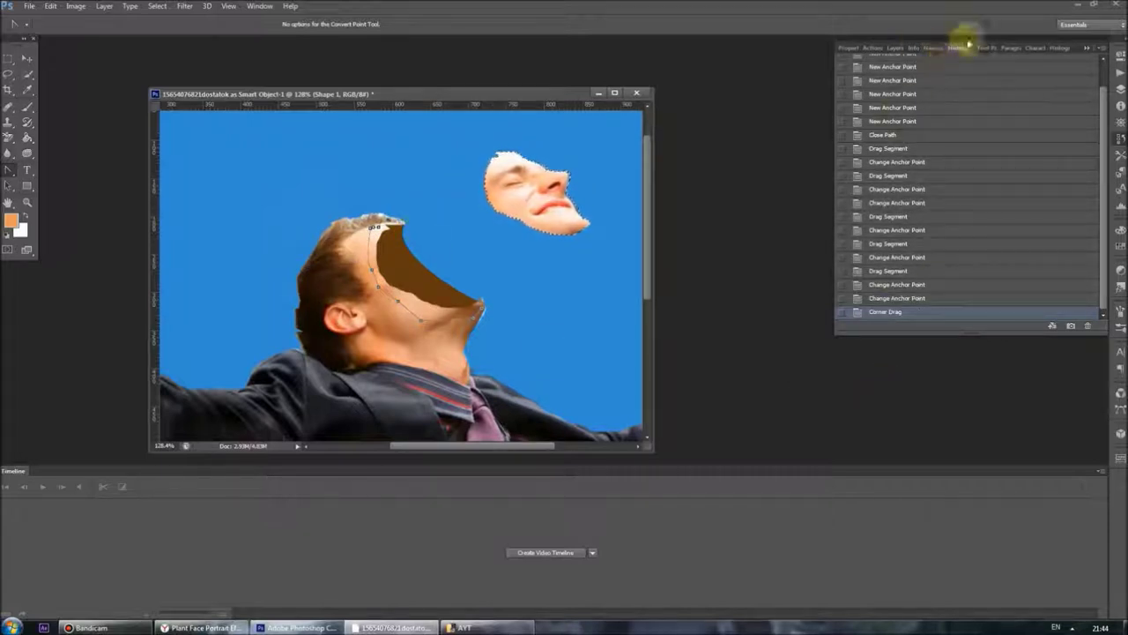
click(895, 48)
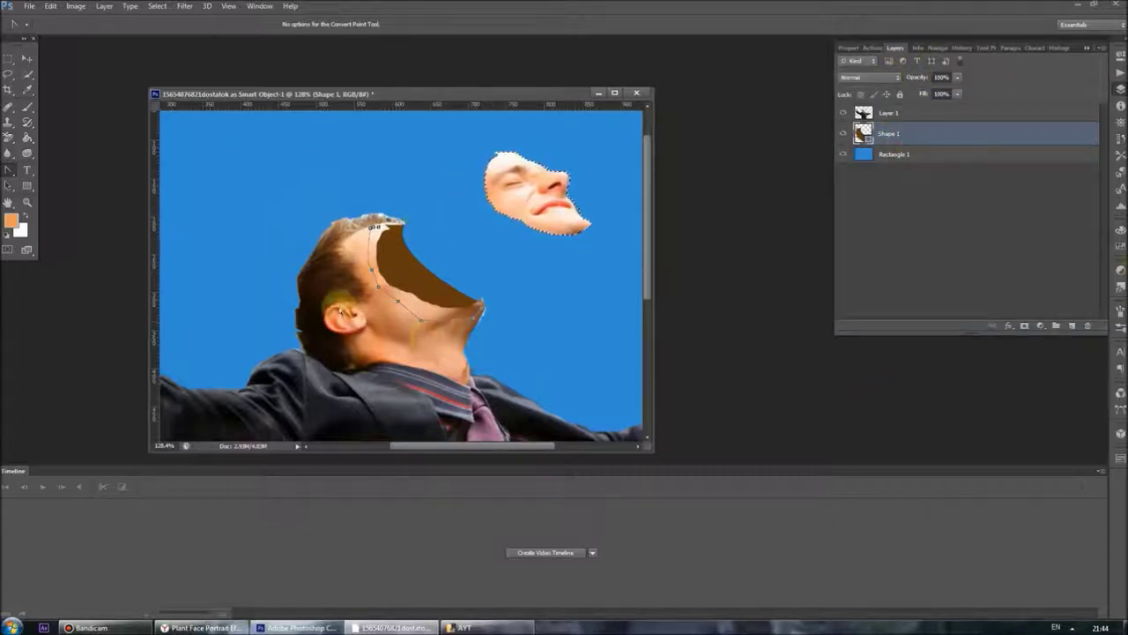
click(27, 60)
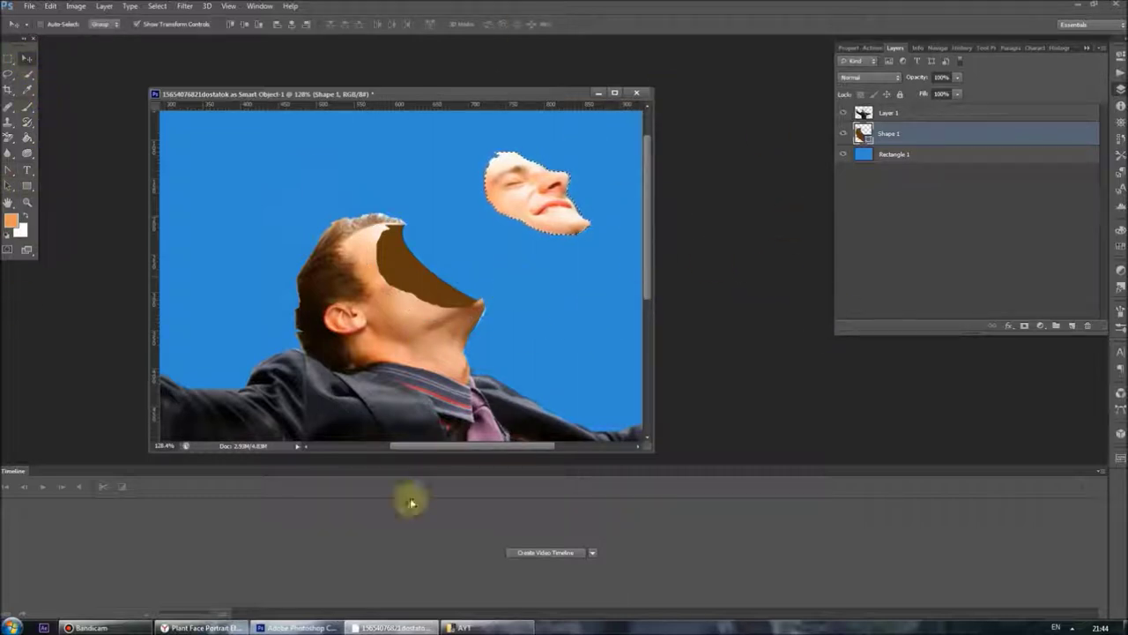
Step: Give Layer 1 a smooth Inner Bevel & Emboss with 5 px size and softened edges
click(881, 112)
right_click(882, 110)
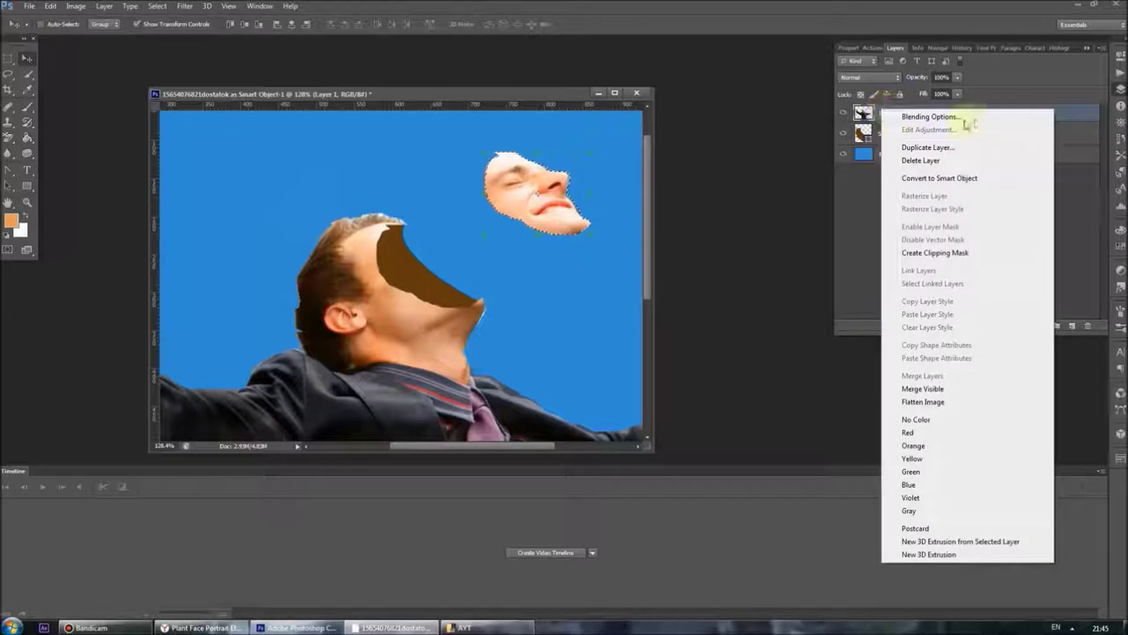
click(974, 118)
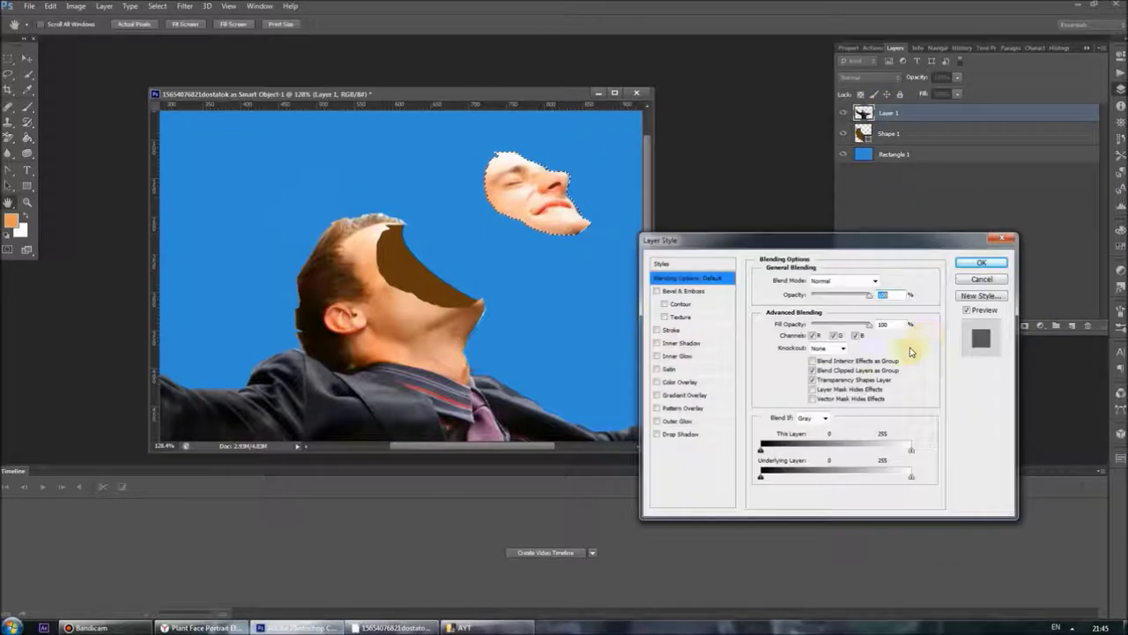
click(656, 290)
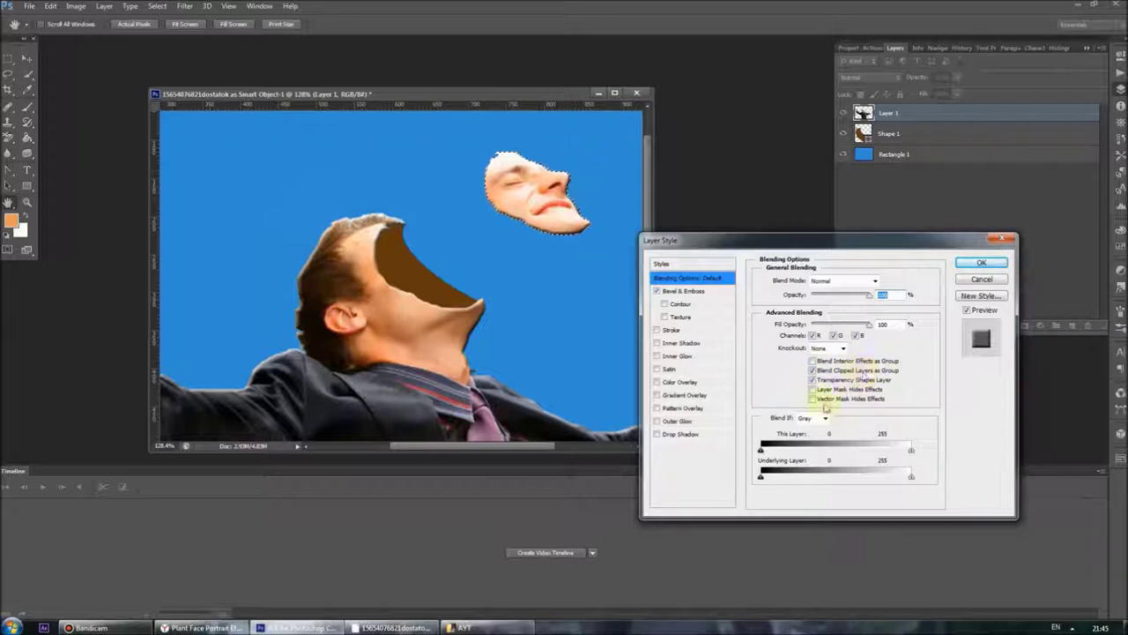
click(683, 290)
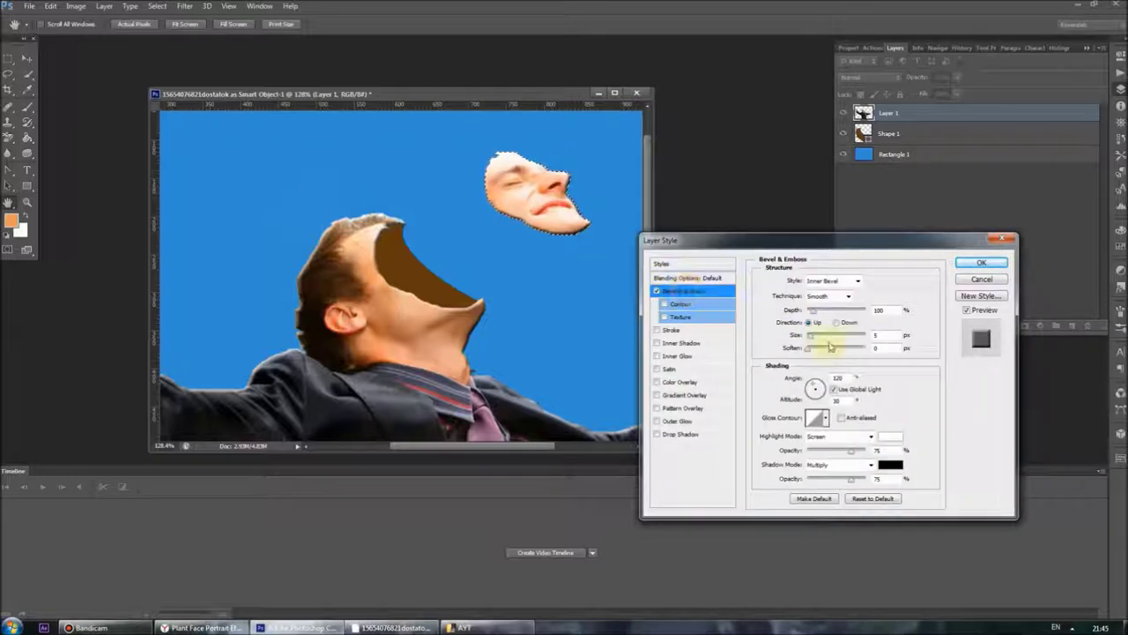
click(811, 349)
drag(815, 337, 807, 340)
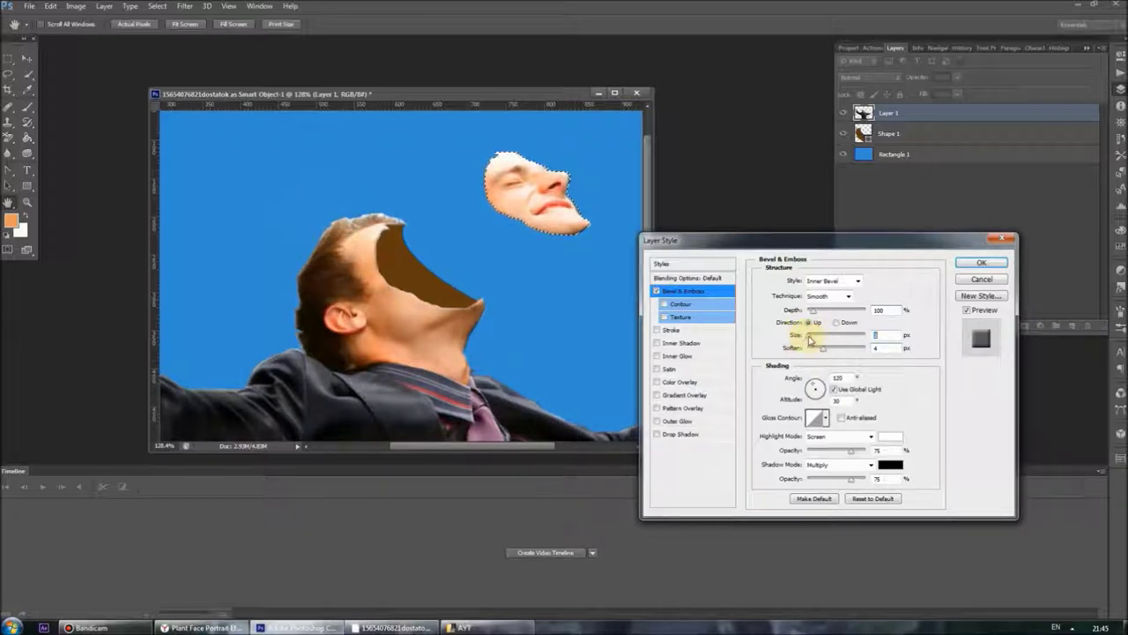
drag(810, 338, 813, 340)
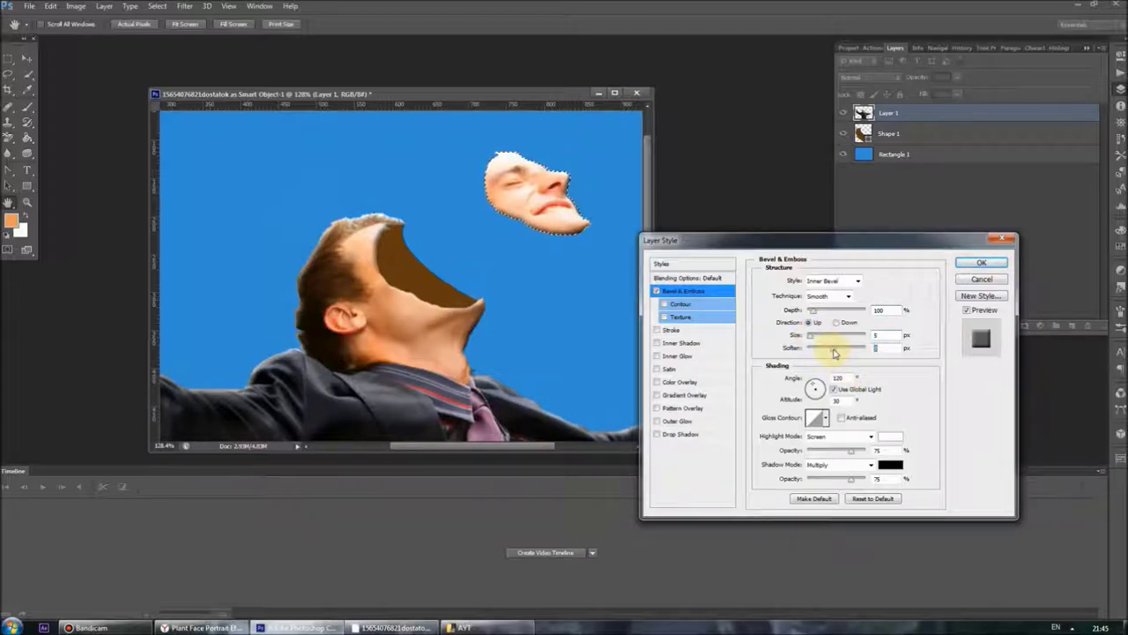
click(981, 264)
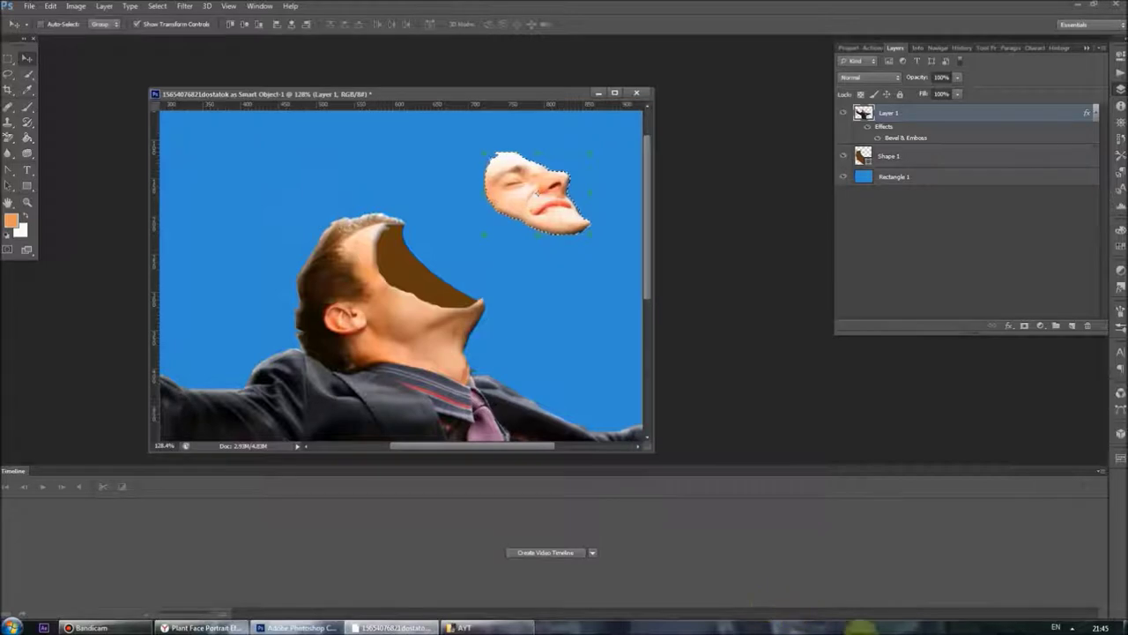
click(421, 226)
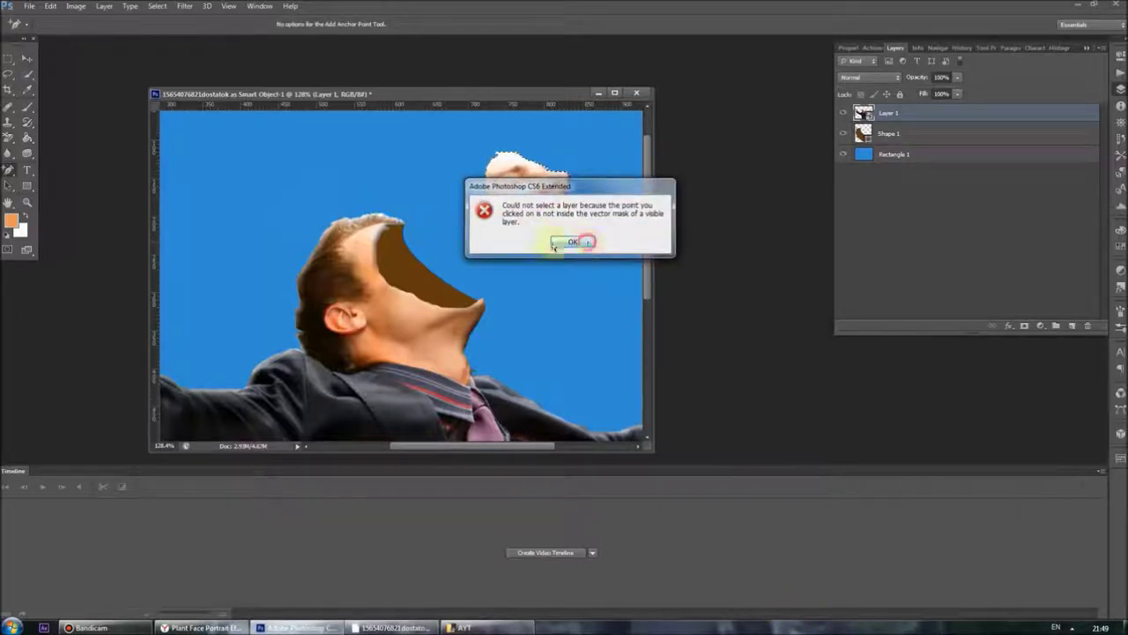
Step: Dismiss the layer-selection error and duplicate the Shape 1 layer
click(571, 242)
click(890, 134)
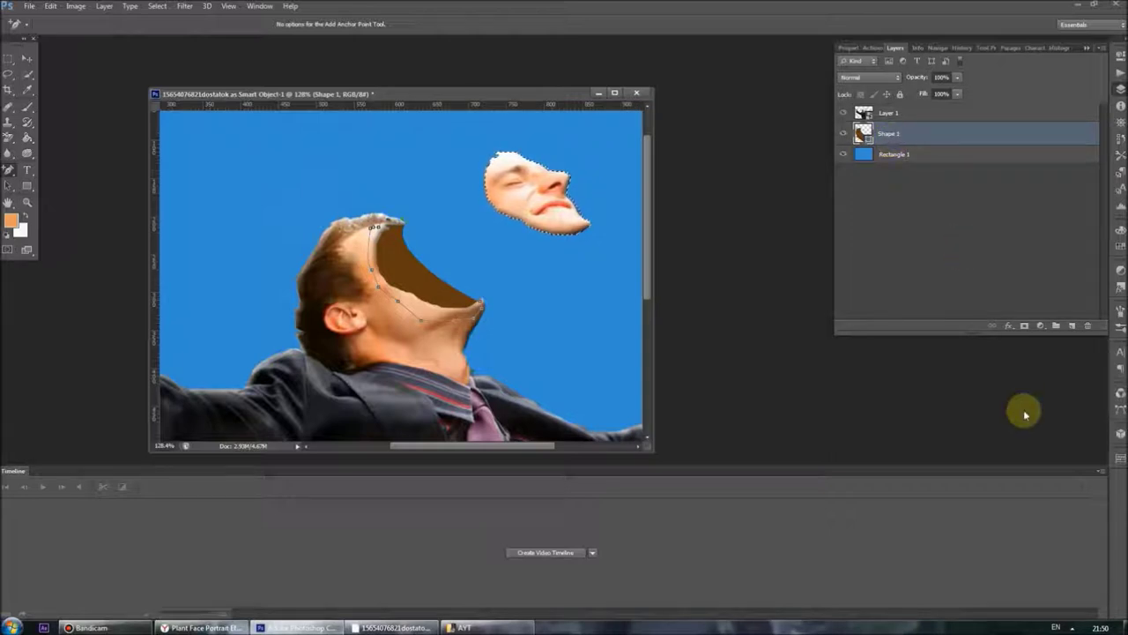
right_click(913, 138)
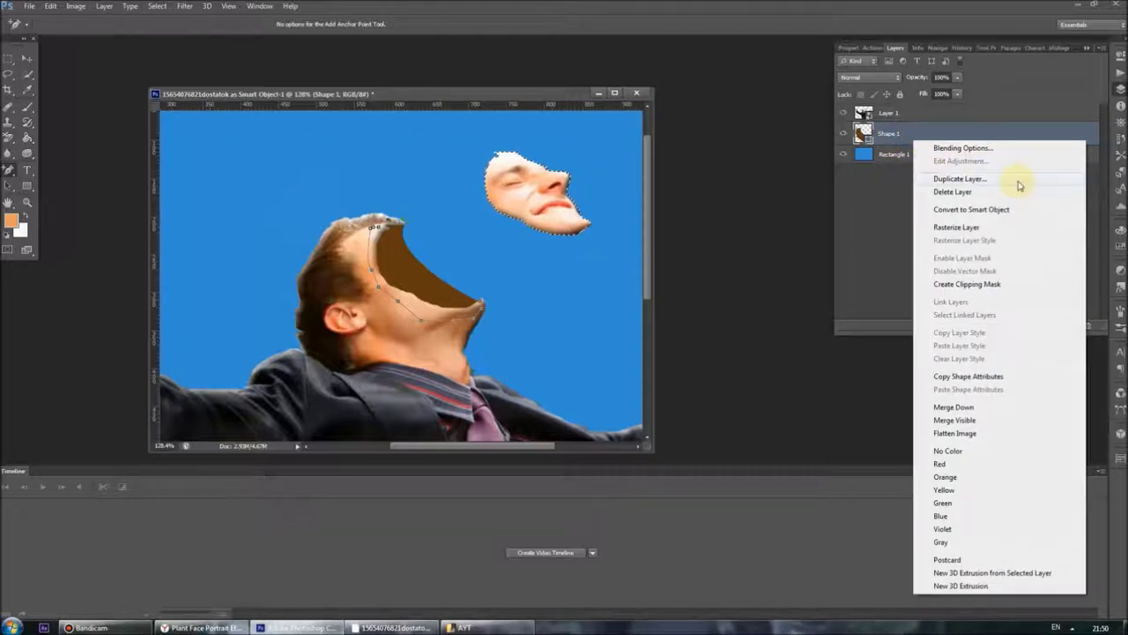
click(1020, 185)
click(675, 185)
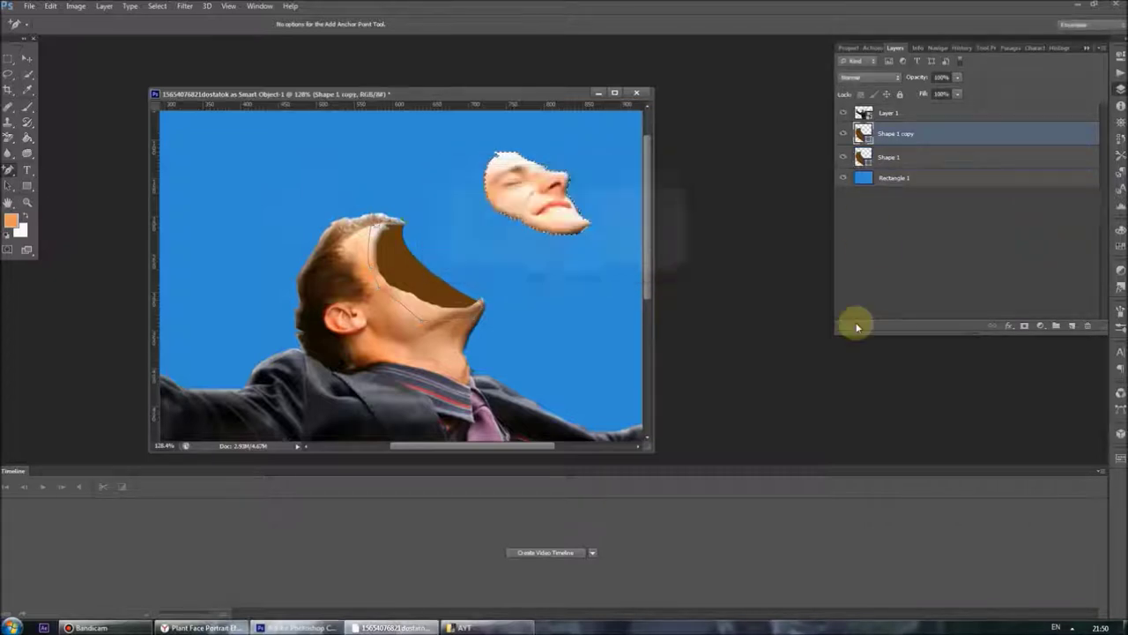
Step: Try Bevel & Emboss, Stroke and Blend If on Shape 1 copy, then remove the copy
right_click(862, 132)
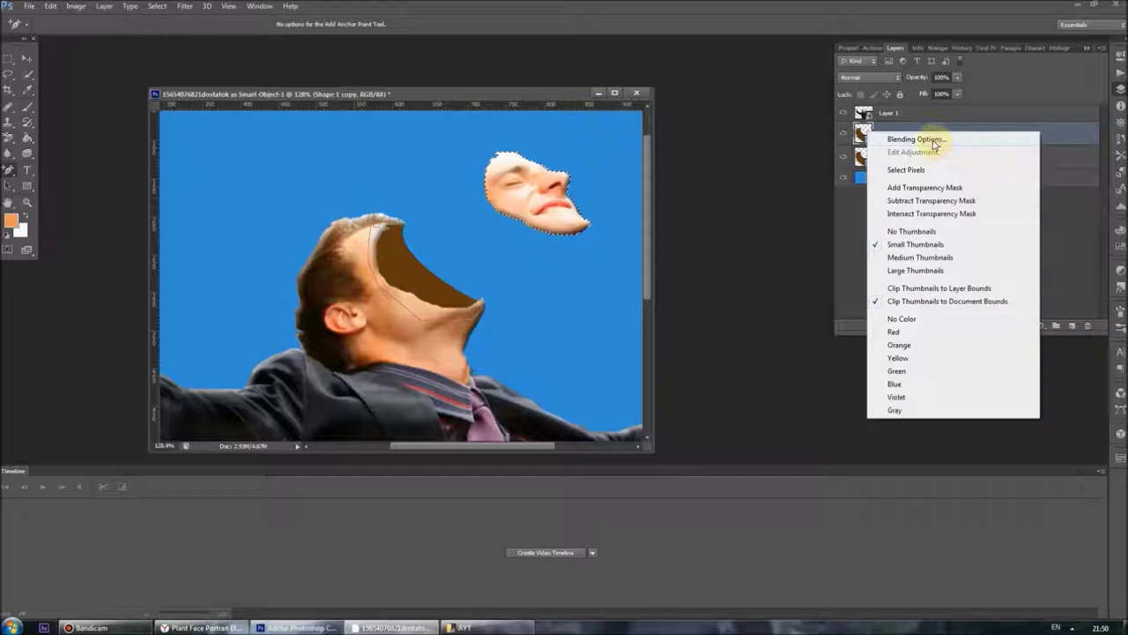
click(915, 139)
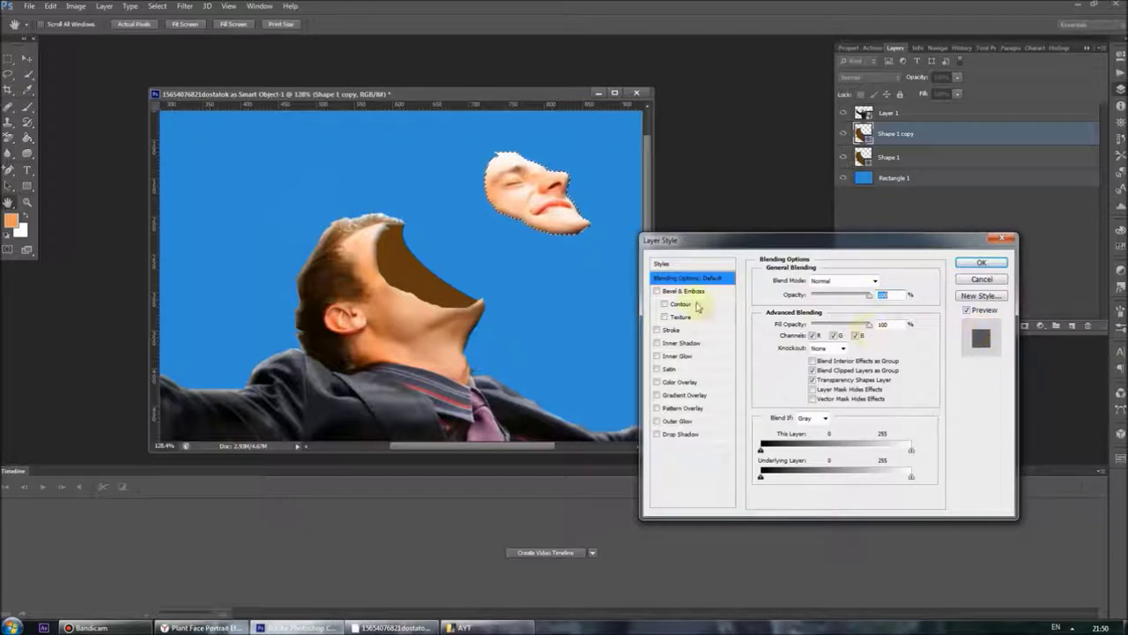
click(657, 291)
click(656, 330)
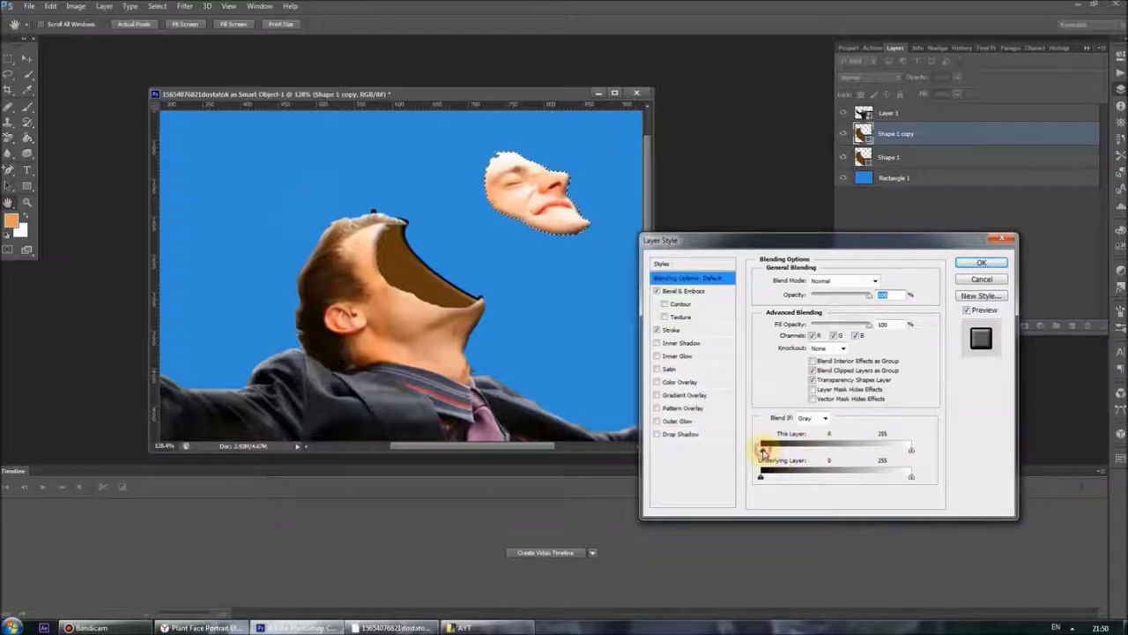
drag(780, 451, 911, 450)
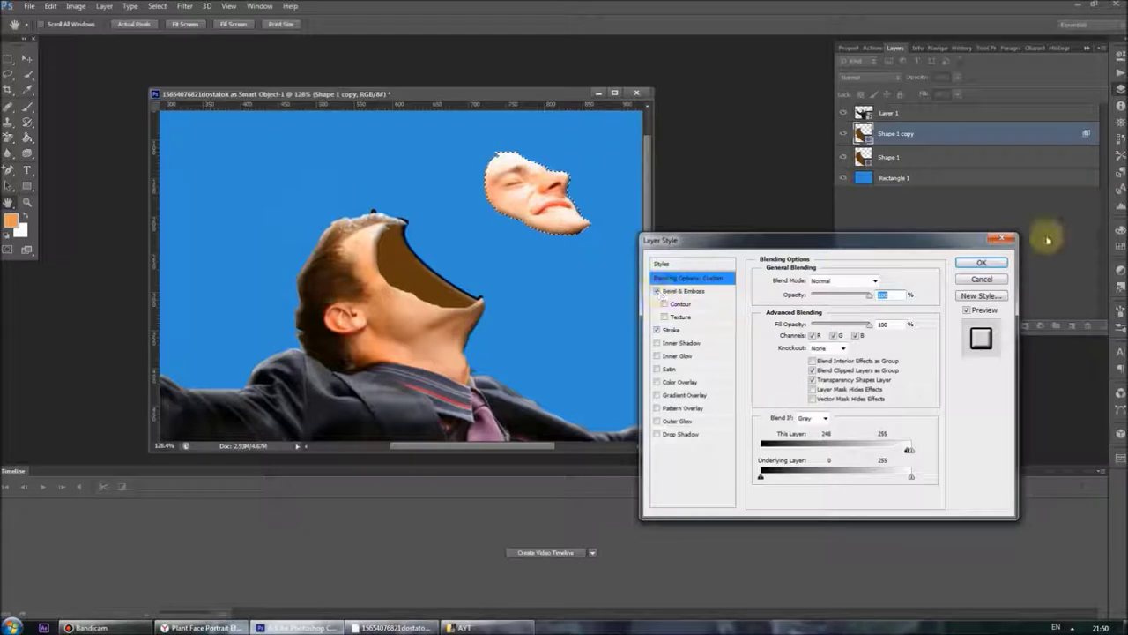
click(981, 262)
key(ctrl+e)
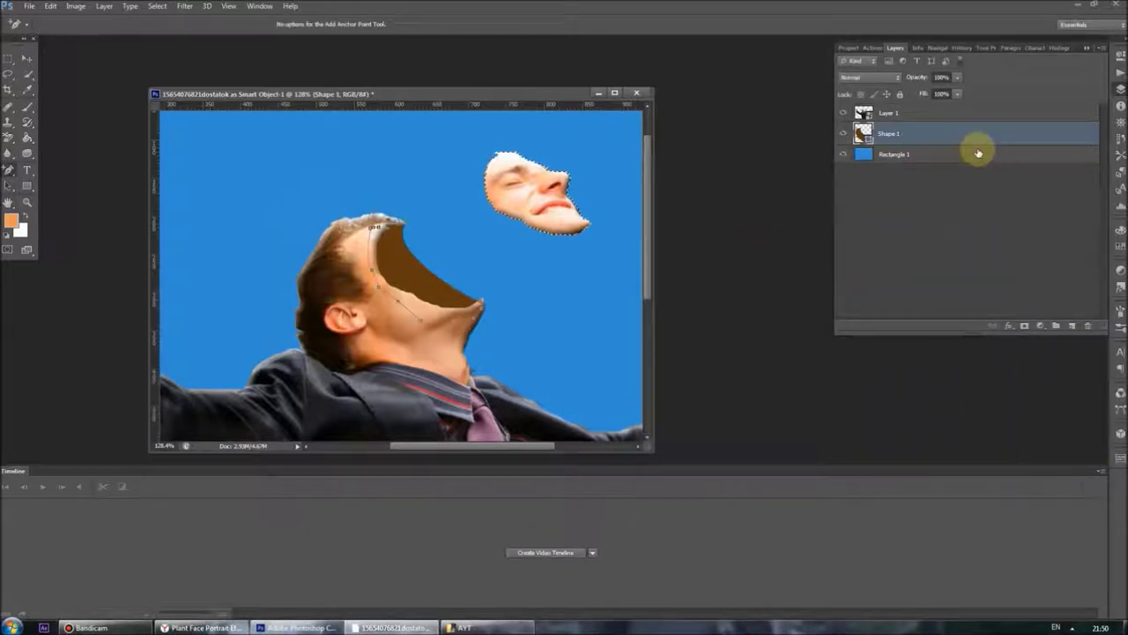
Step: Enable Bevel & Emboss and Stroke on Shape 1, sampling the skin tone as stroke colour
right_click(937, 132)
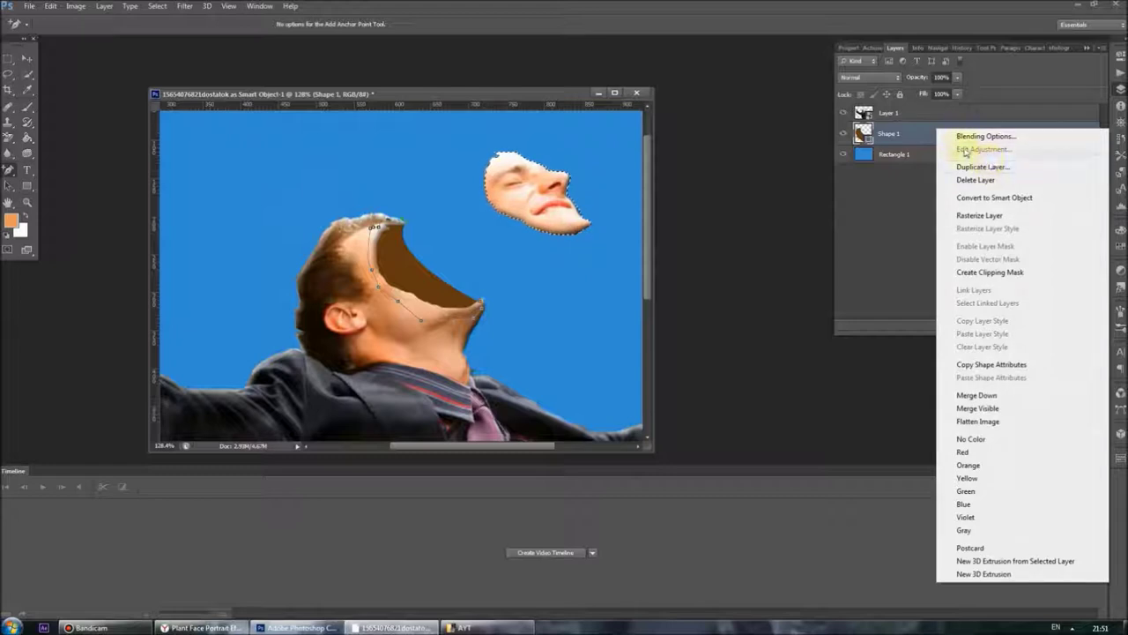
click(877, 111)
click(1016, 364)
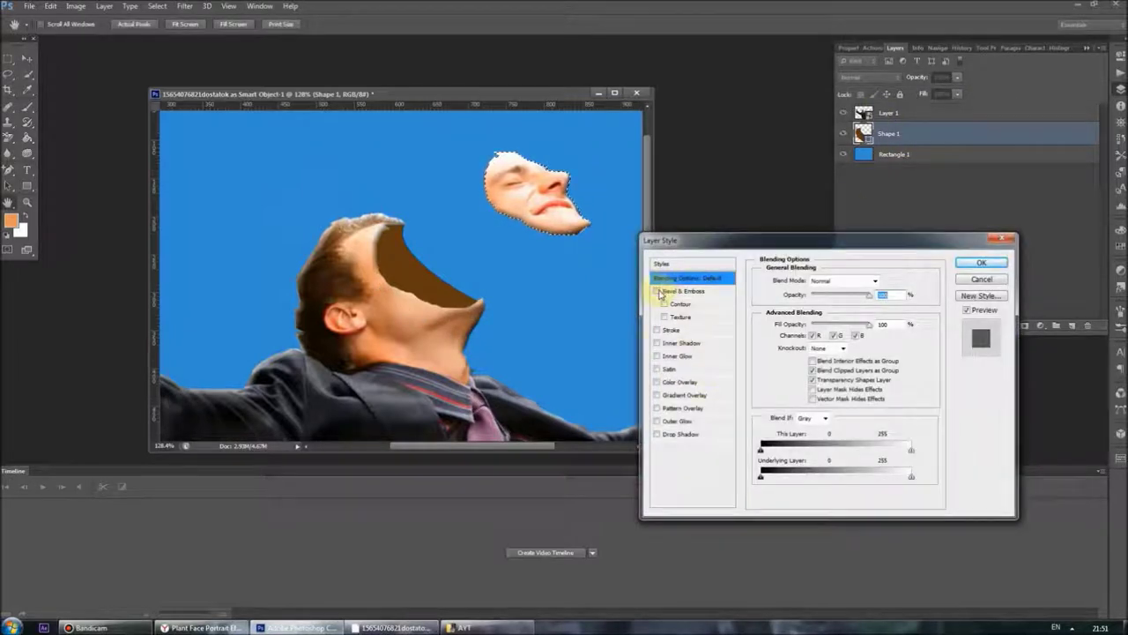
click(659, 330)
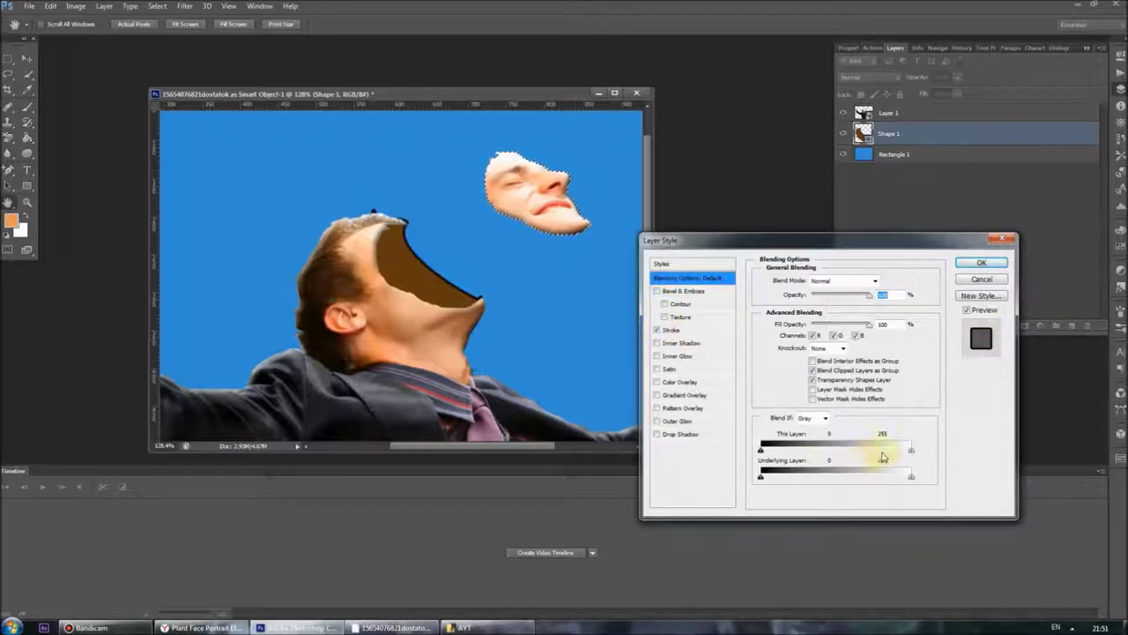
click(692, 330)
click(789, 360)
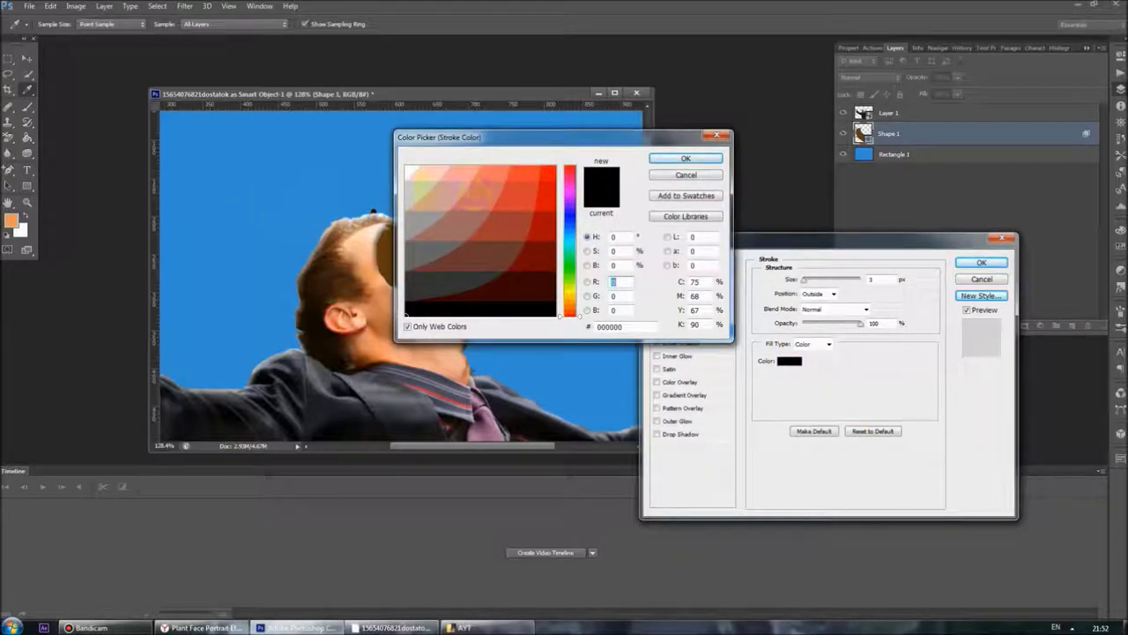
click(364, 243)
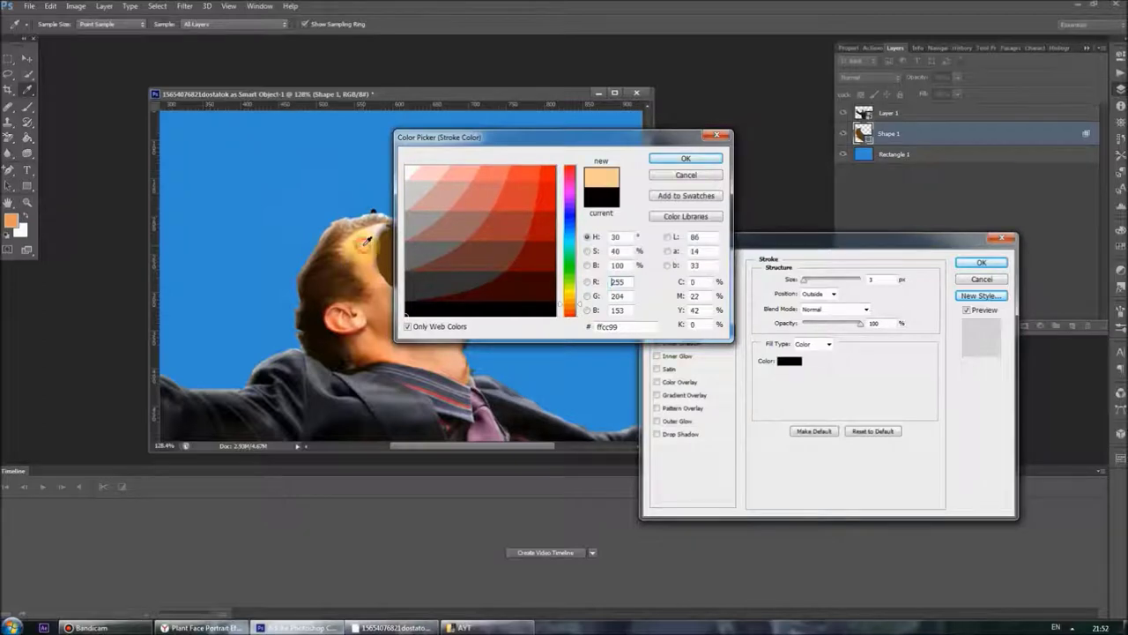
click(686, 158)
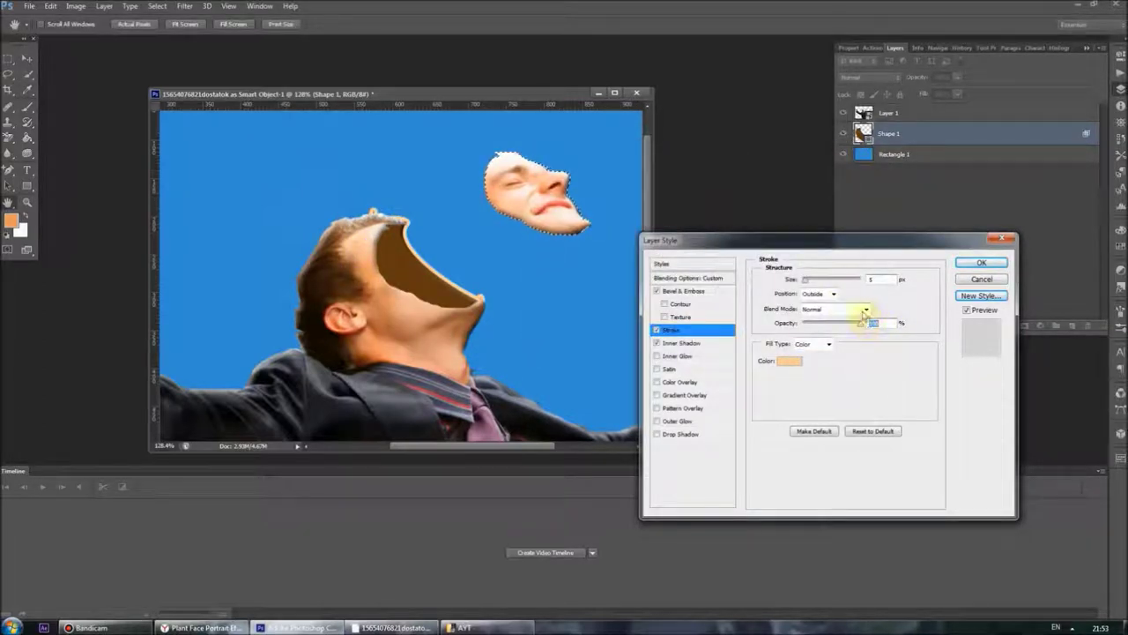
Step: Make the stroke Inside, near-zero size, filled with an orange-to-transparent gradient, and apply
click(831, 295)
click(813, 312)
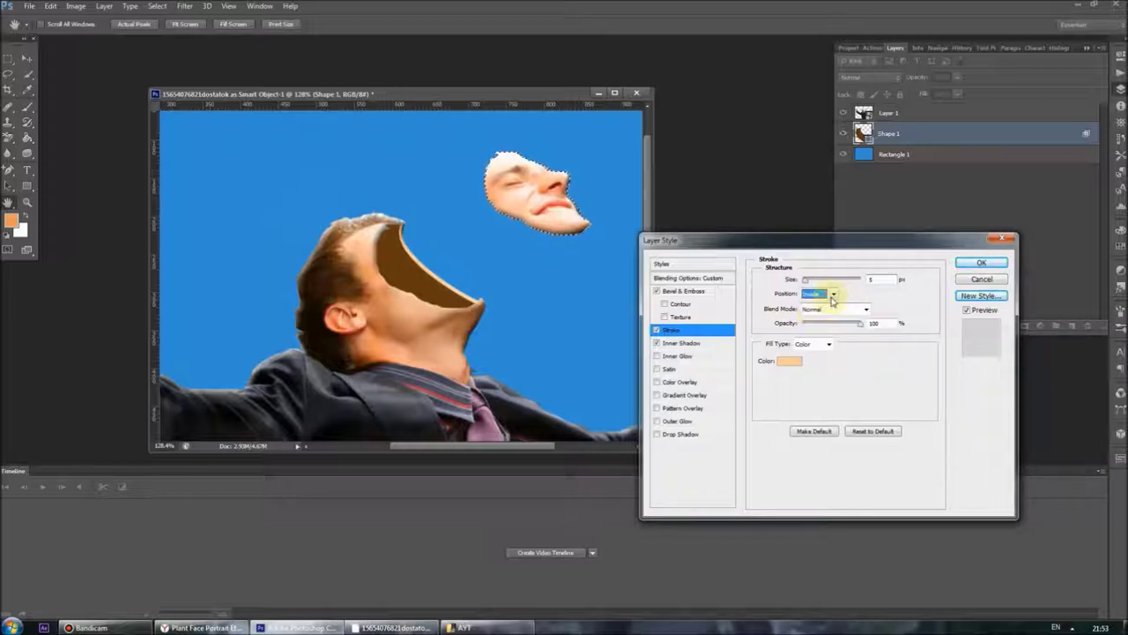
key(Tab)
click(815, 345)
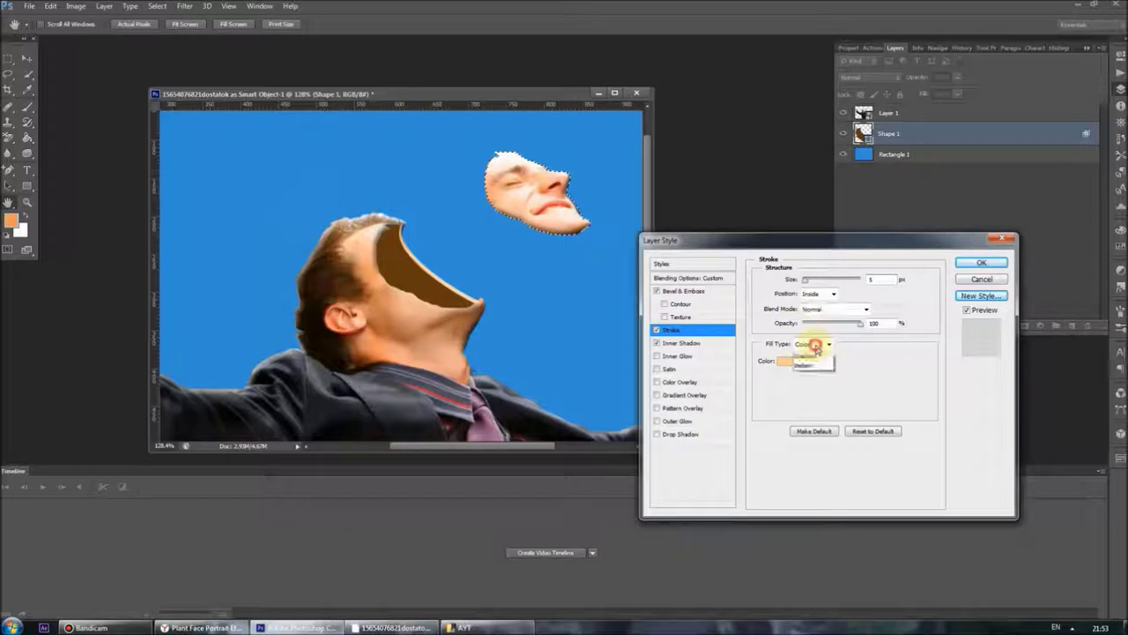
click(818, 364)
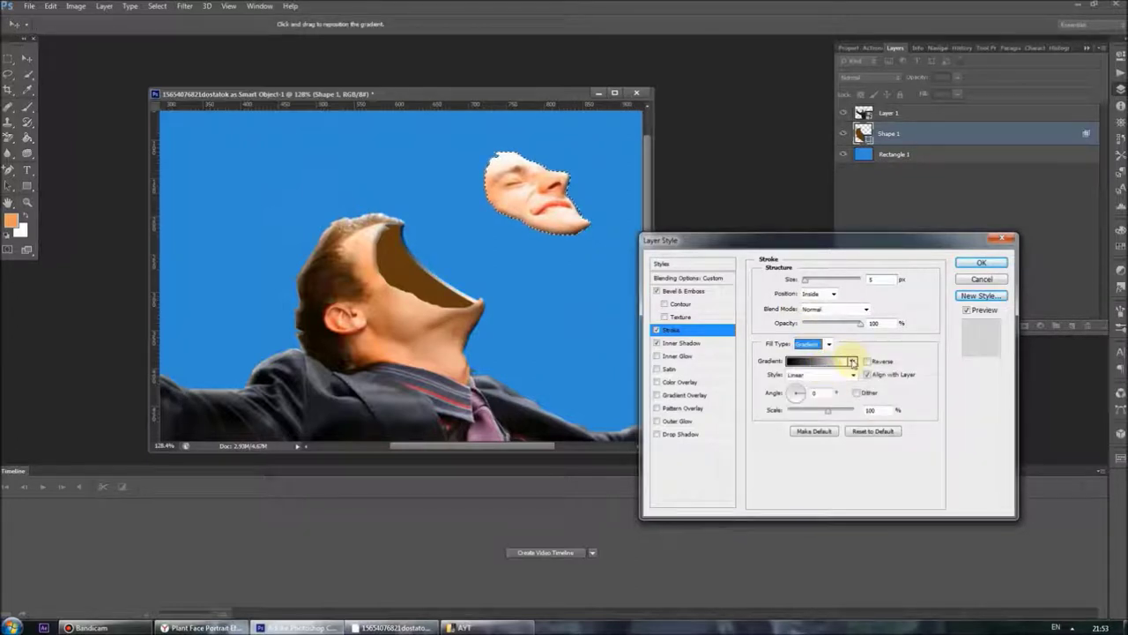
click(852, 361)
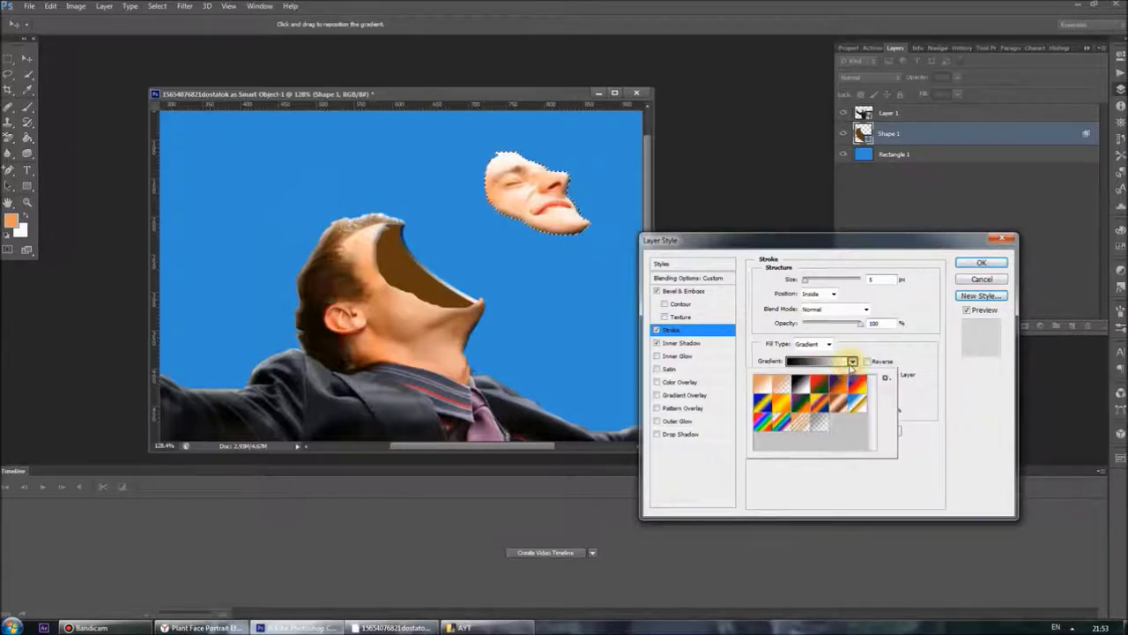
click(764, 388)
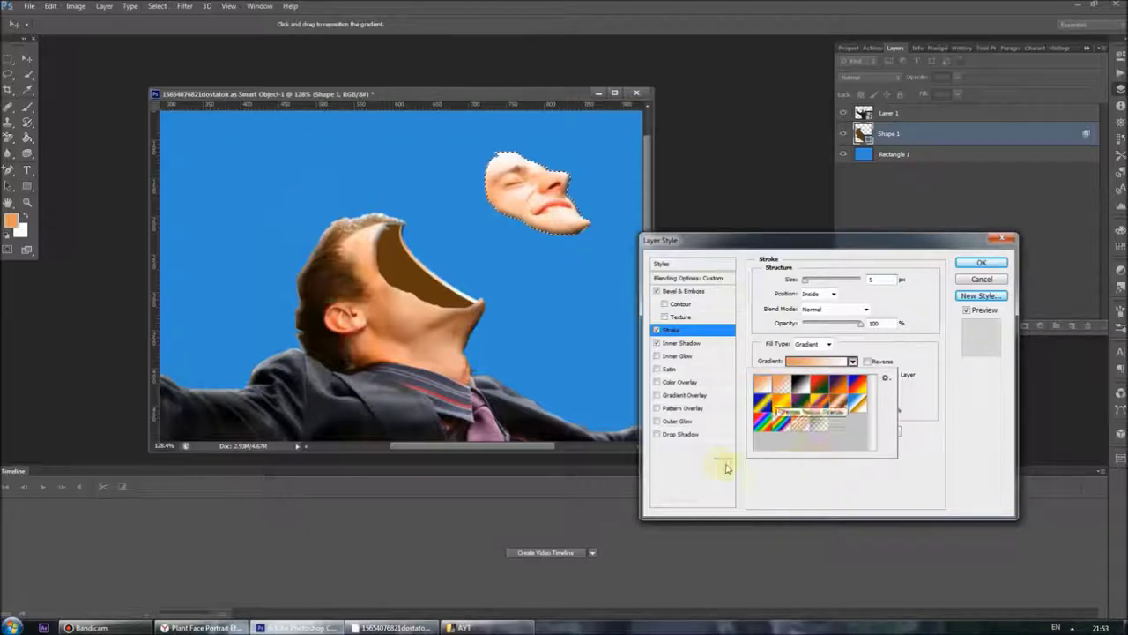
drag(806, 280, 802, 282)
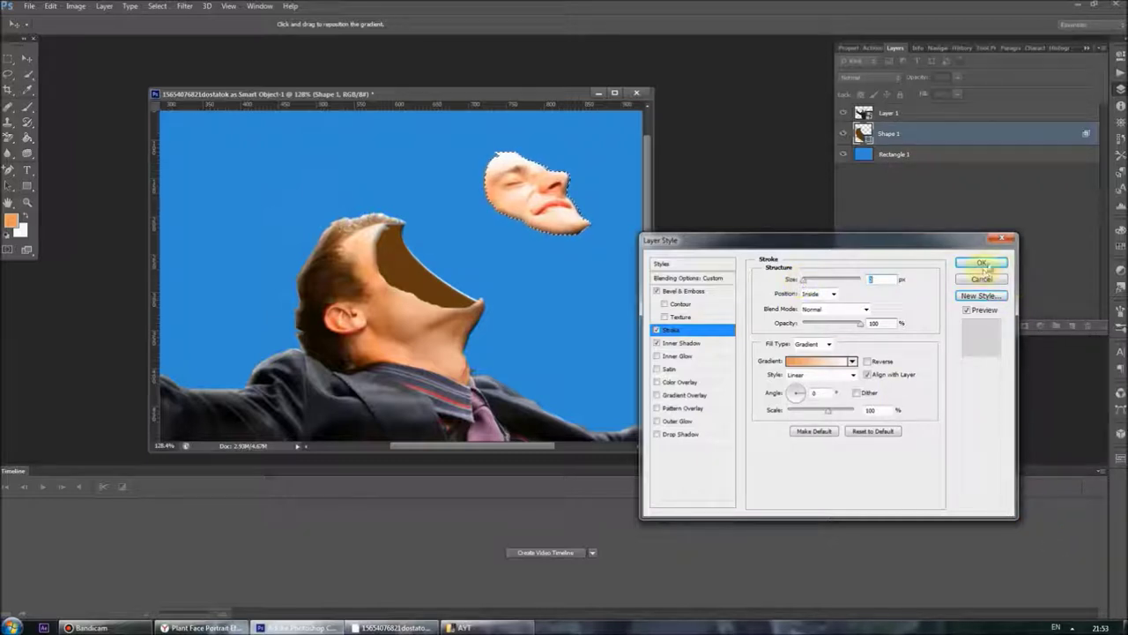
click(981, 264)
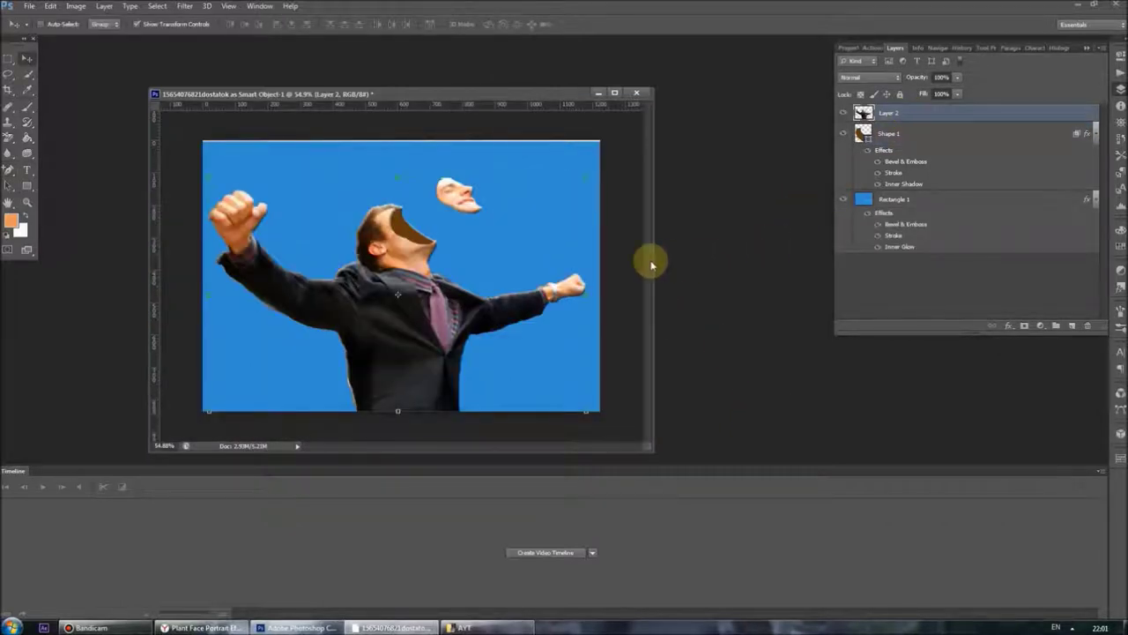
Step: Zoom to about 122% and lasso-delete a small spot at the top of the floating face
click(938, 48)
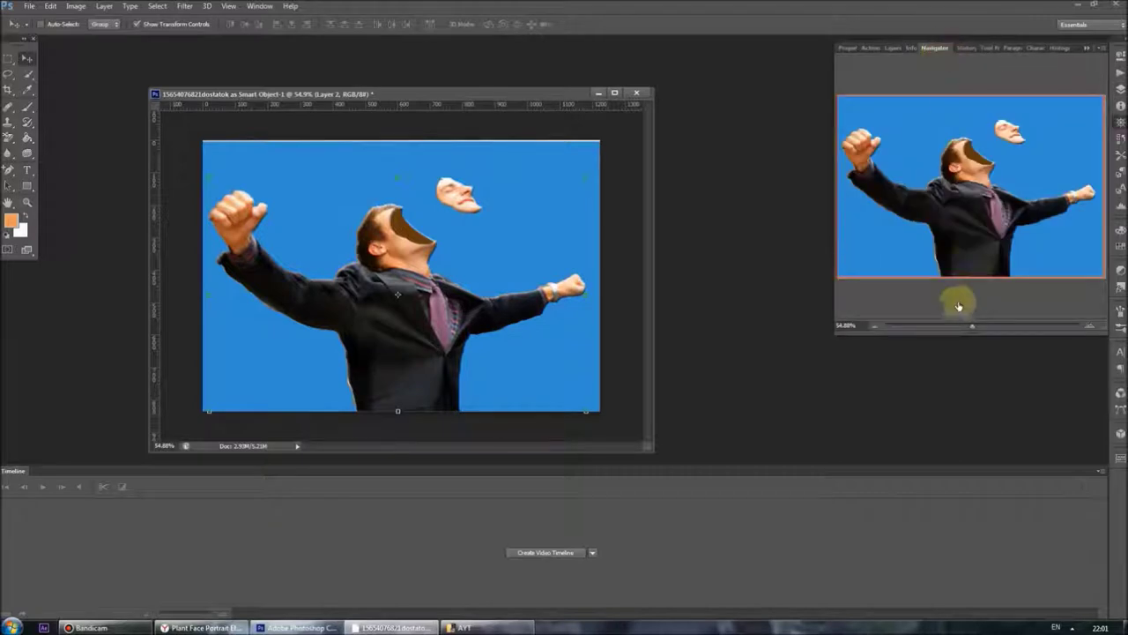
drag(976, 327, 988, 326)
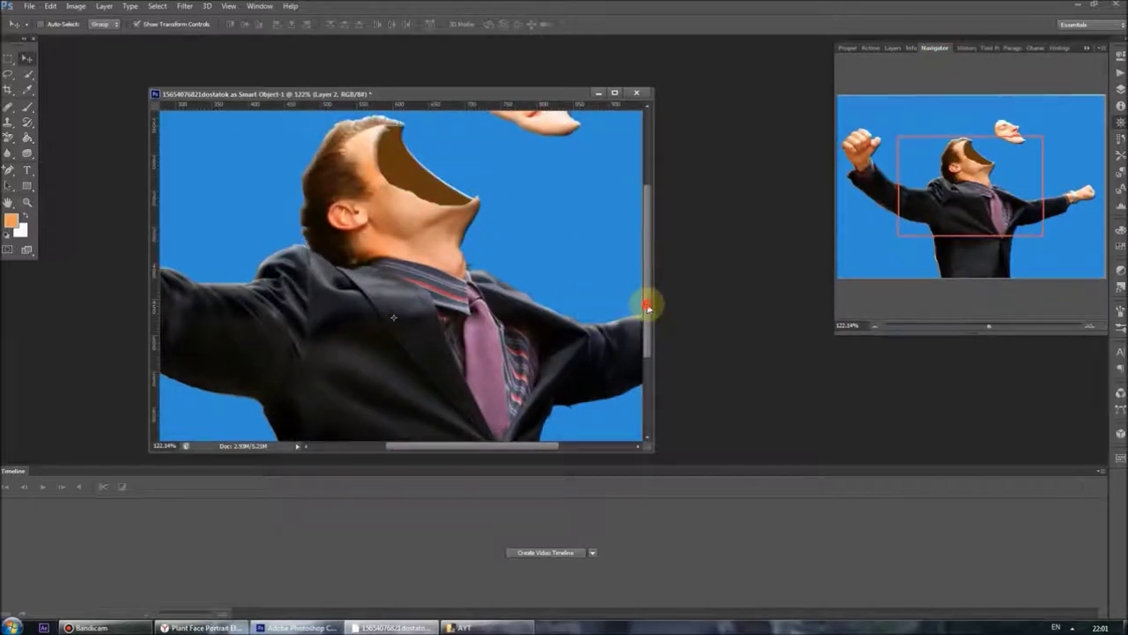
drag(647, 302, 675, 201)
click(9, 73)
mouse_move(496, 239)
mouse_down()
mouse_move(522, 247)
mouse_move(500, 240)
mouse_move(527, 221)
mouse_up()
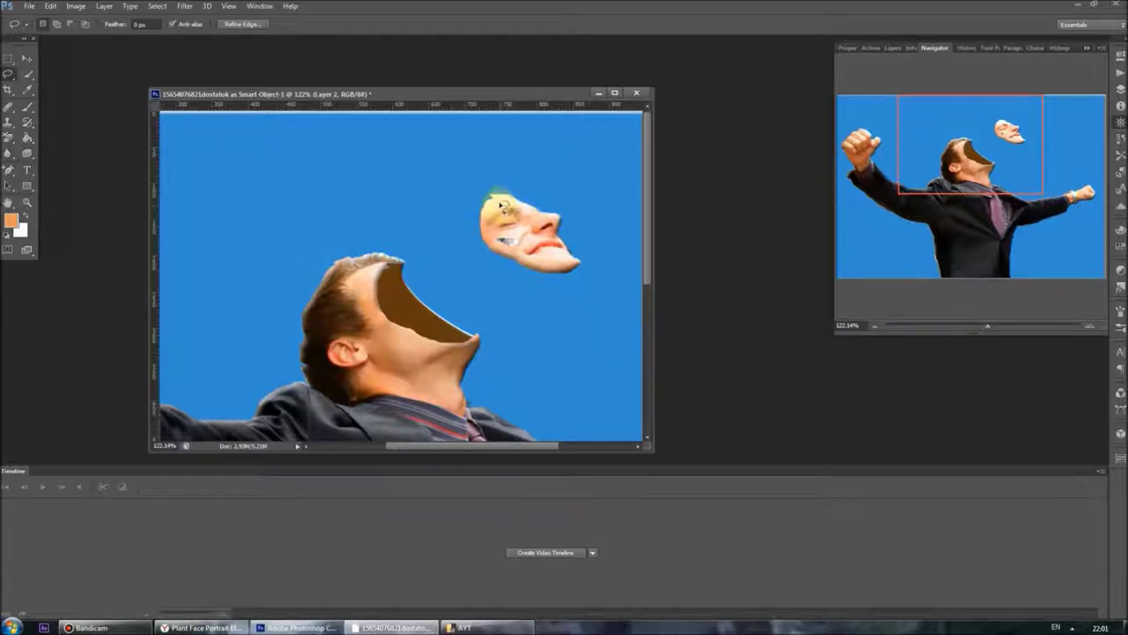
drag(505, 203, 502, 206)
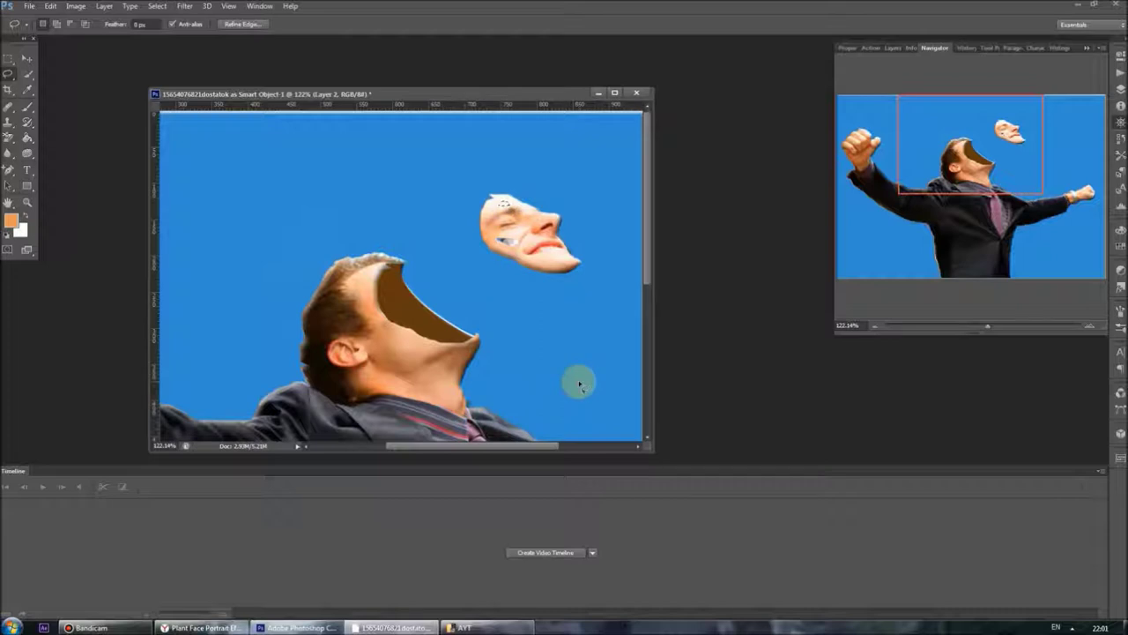
key(Delete)
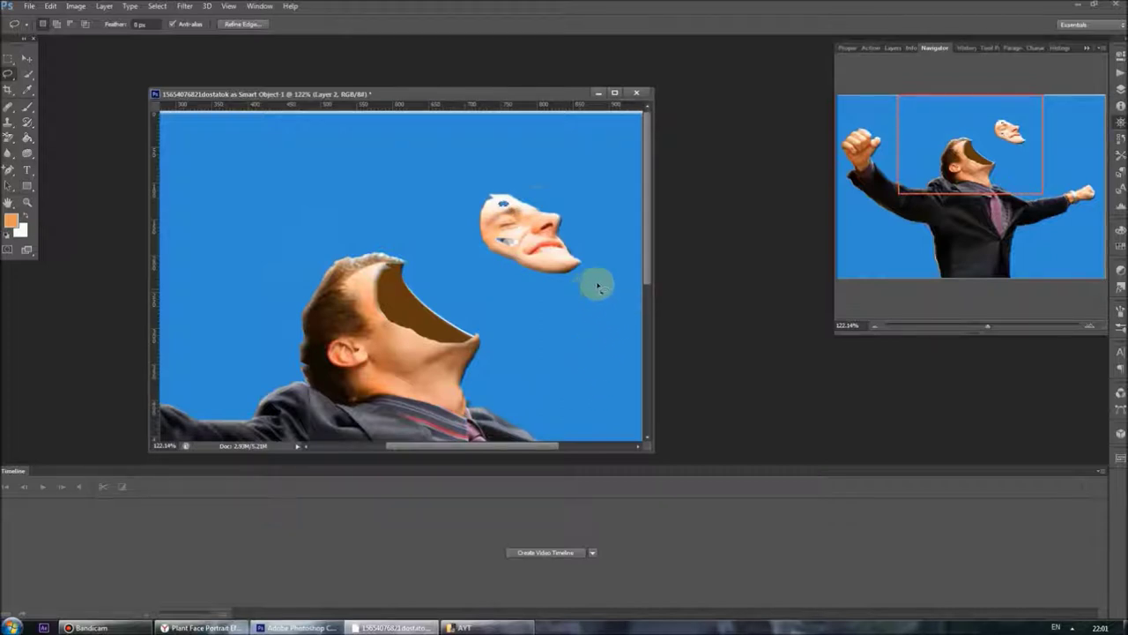
Step: Return to the image overview and start File > Open as Smart Object
click(938, 288)
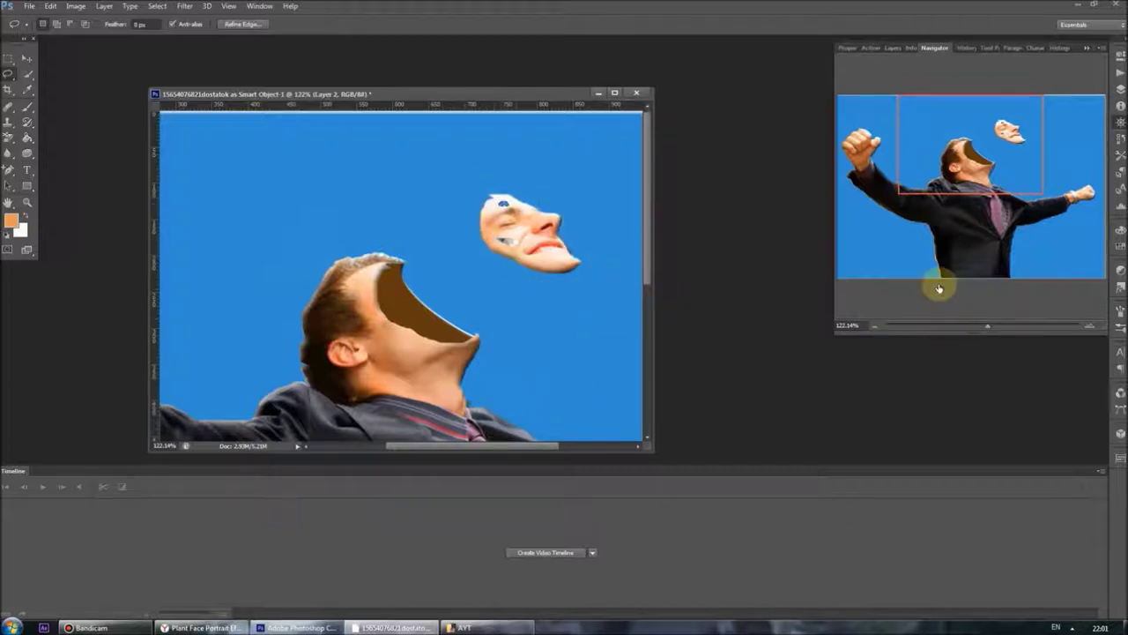
click(963, 48)
click(932, 48)
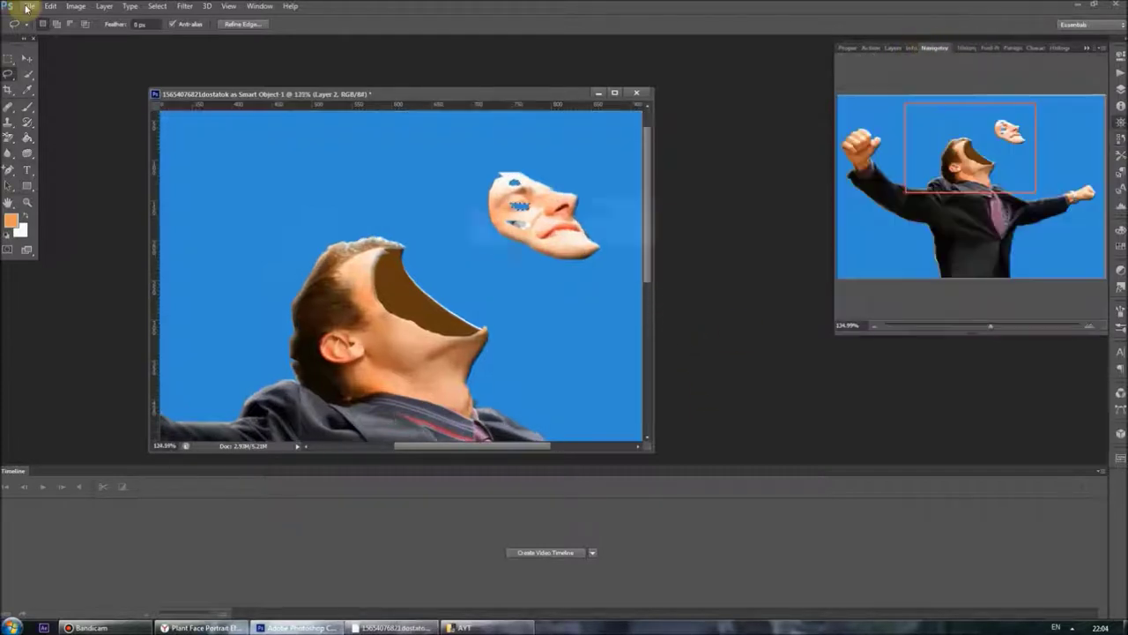
click(29, 6)
click(66, 54)
Step: Open the 348595-blackangel flames, lasso a section, and paste it into the portrait
double_click(855, 172)
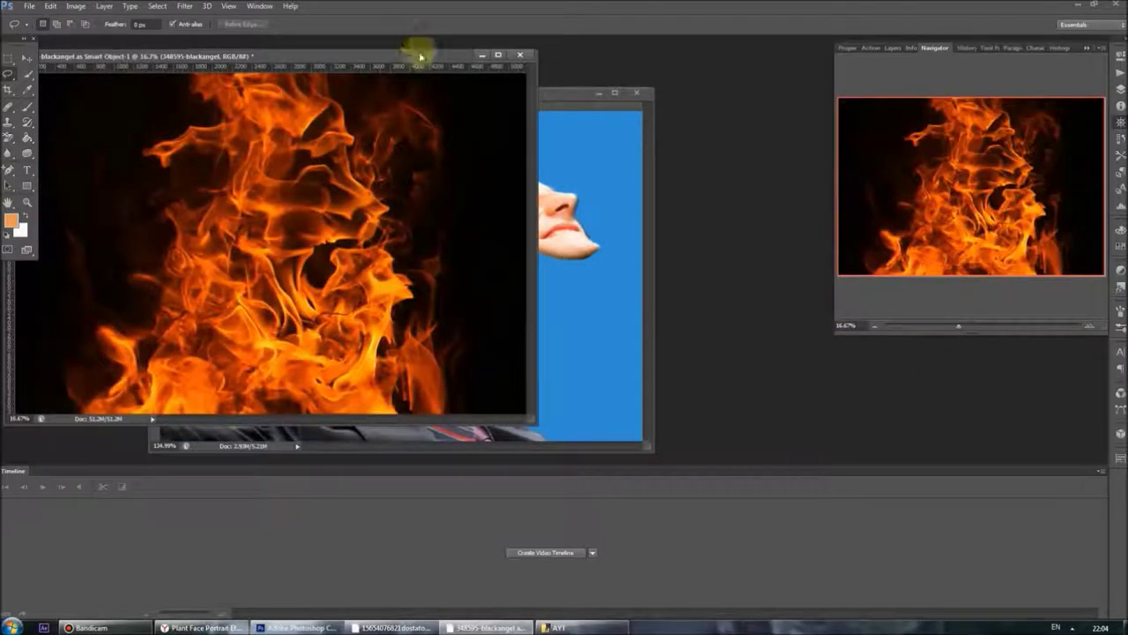
drag(420, 56, 681, 51)
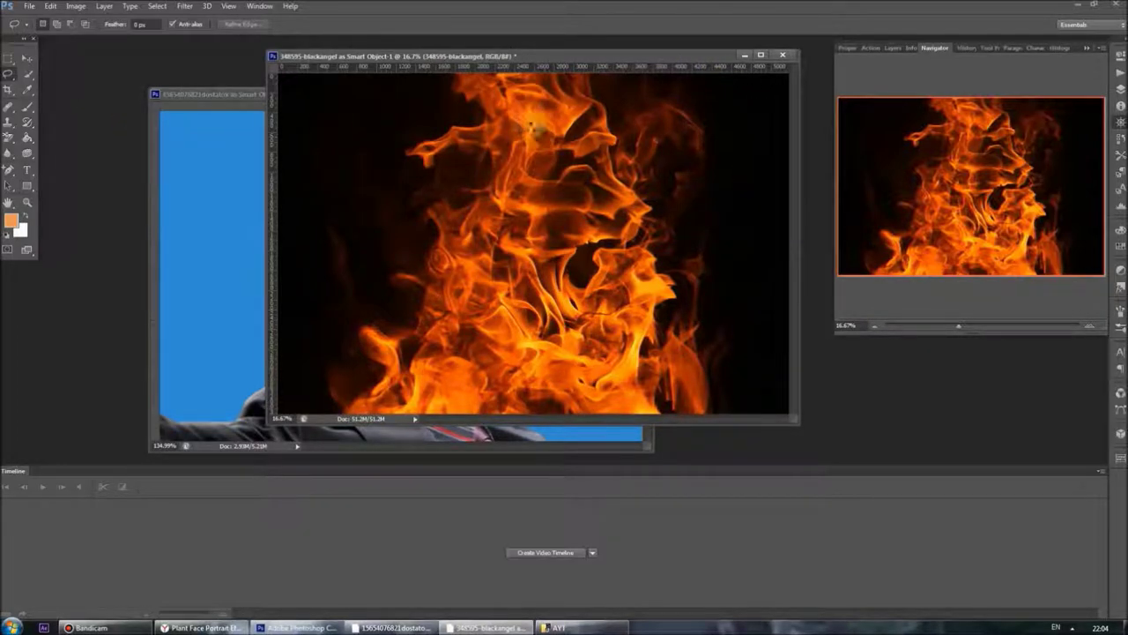
mouse_move(502, 84)
mouse_down()
mouse_move(384, 422)
mouse_move(700, 407)
mouse_move(677, 214)
mouse_move(548, 98)
mouse_move(499, 85)
mouse_up()
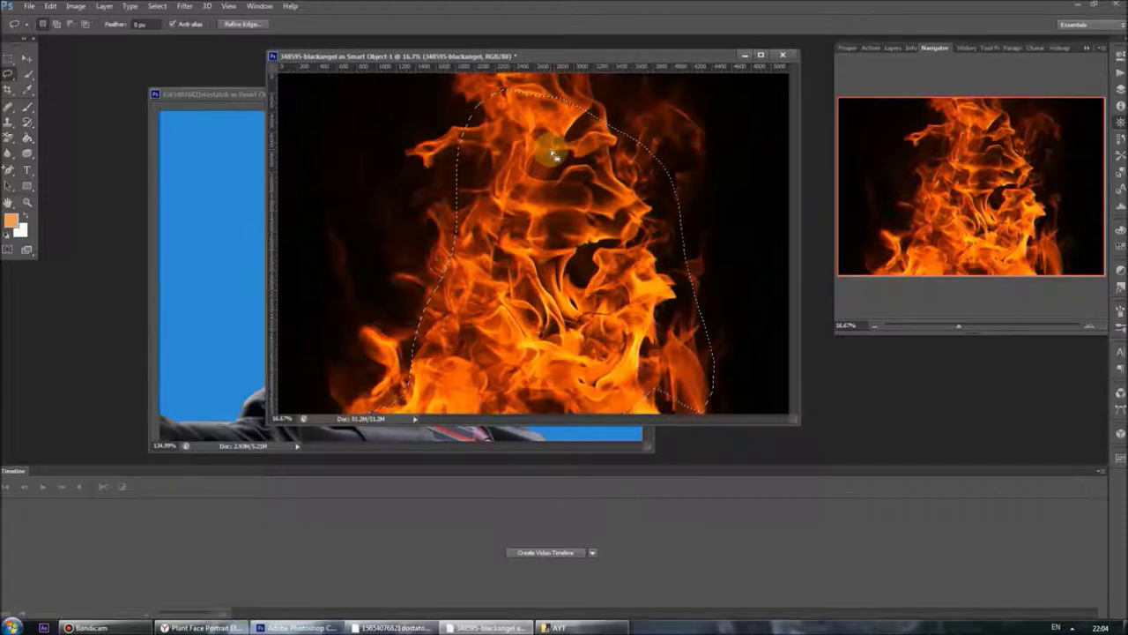
key(ctrl+c)
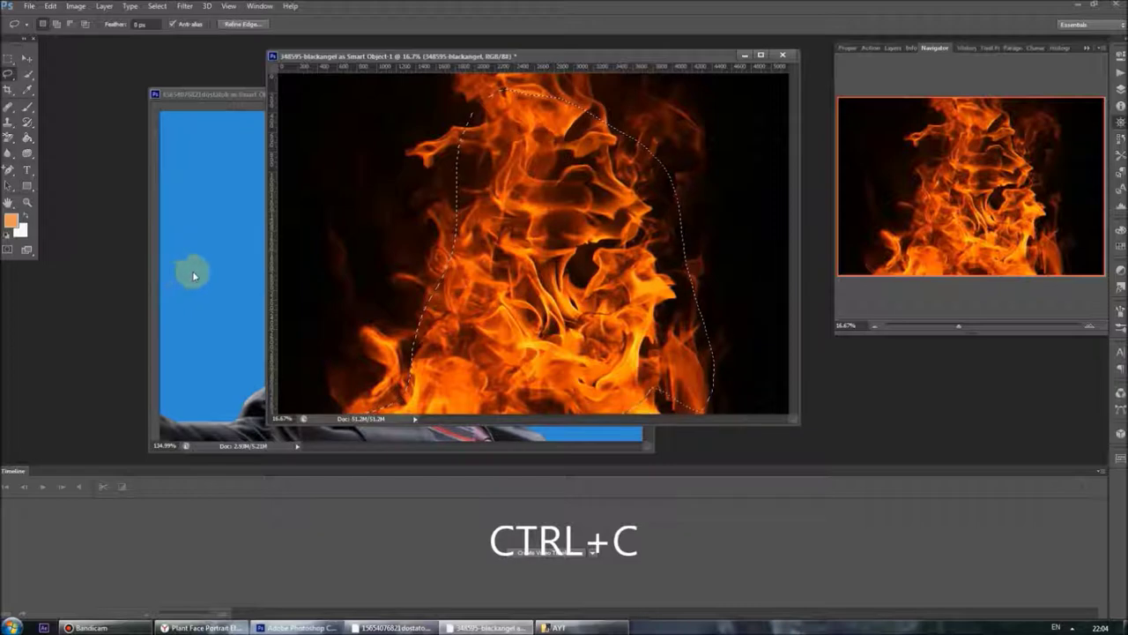
click(194, 275)
key(ctrl+v)
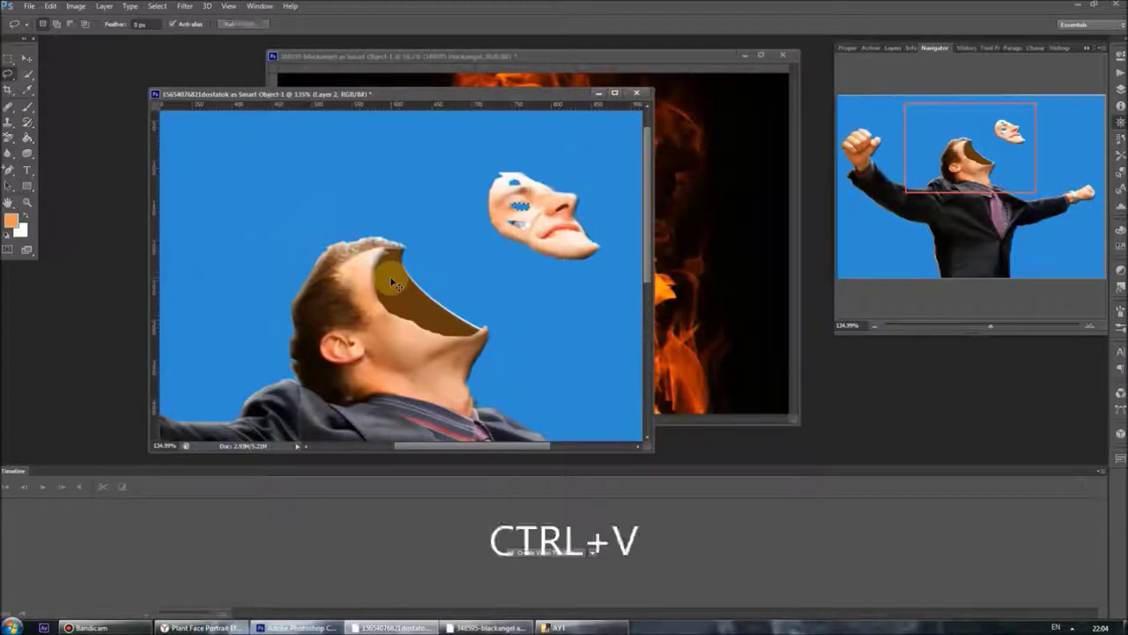
right_click(390, 282)
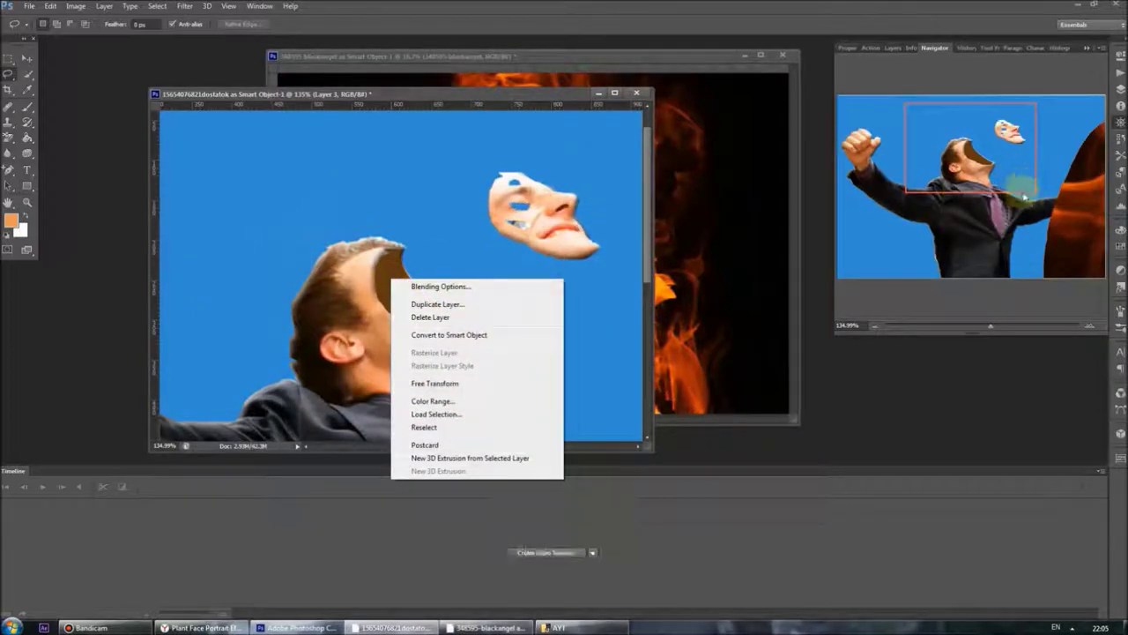
Step: Move the pasted flame left over the man and enlarge it to cover his body
click(993, 330)
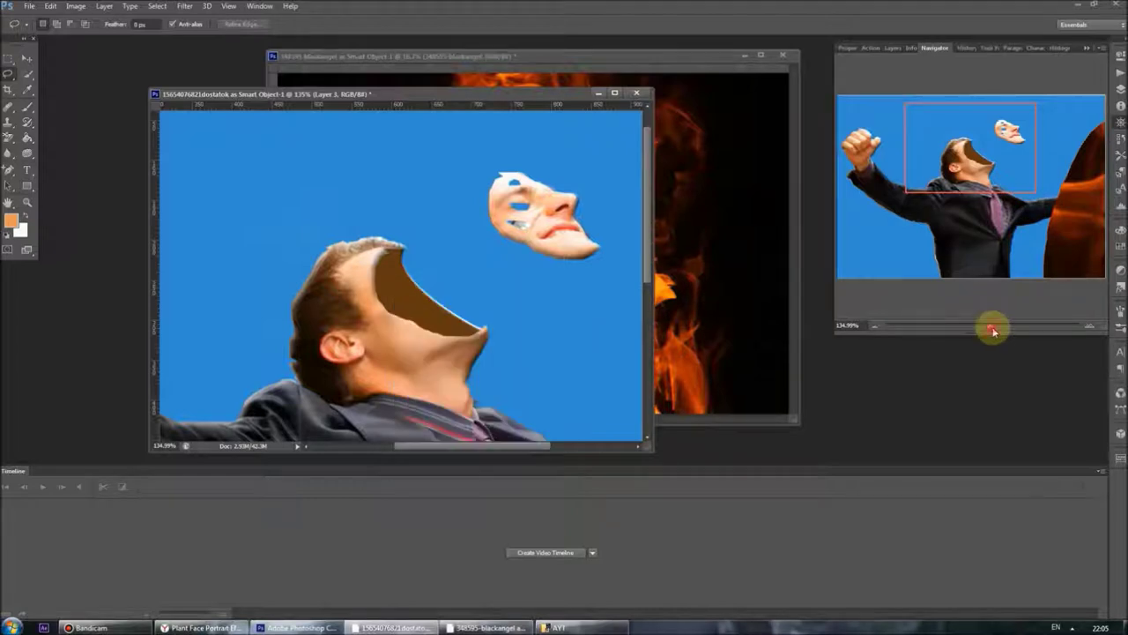
drag(993, 327, 959, 325)
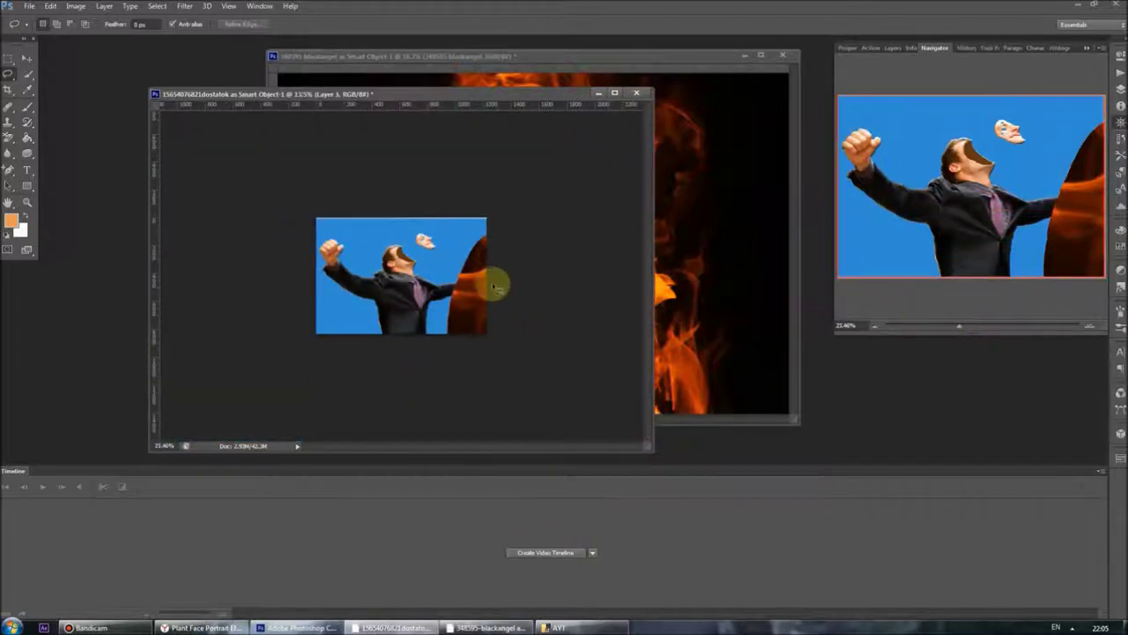
click(27, 57)
drag(455, 282, 381, 251)
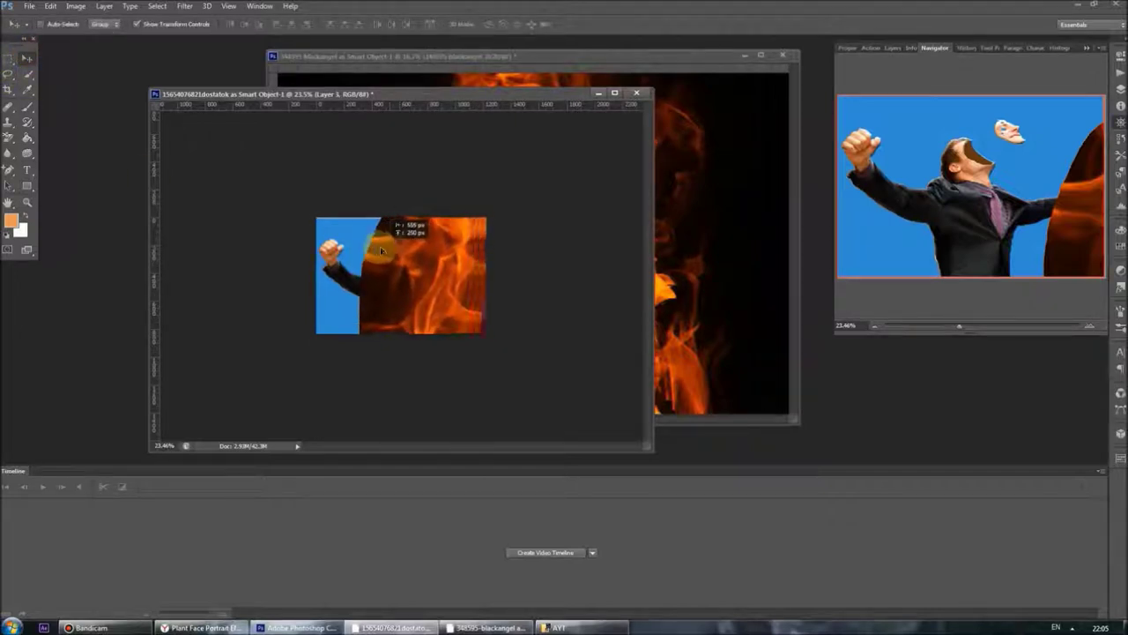
drag(381, 252, 360, 252)
click(522, 269)
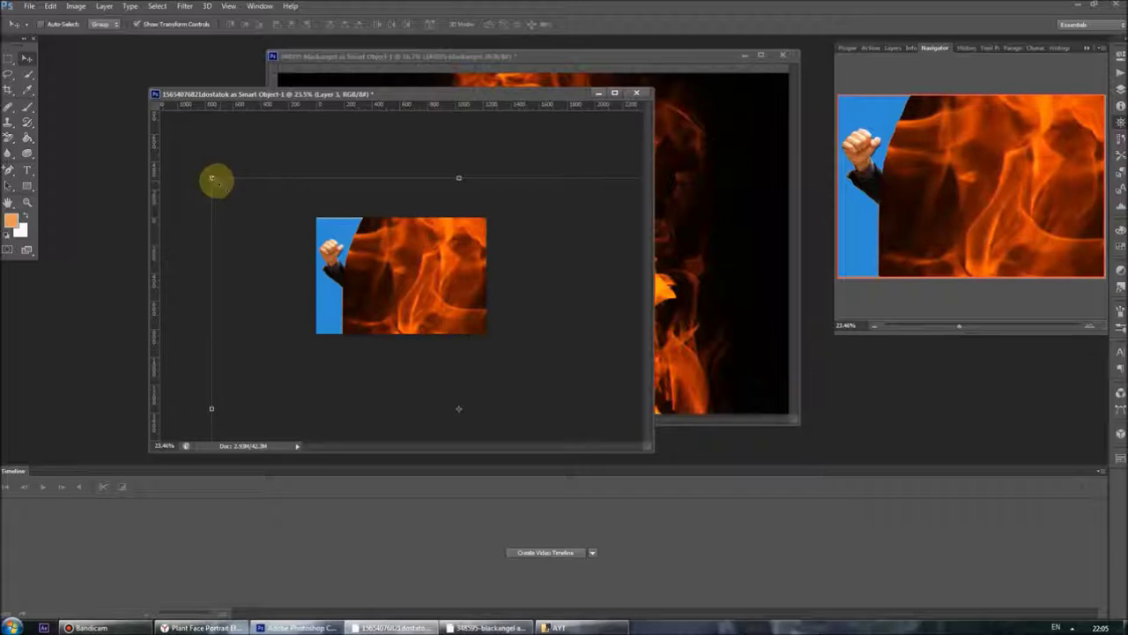
drag(211, 179, 340, 247)
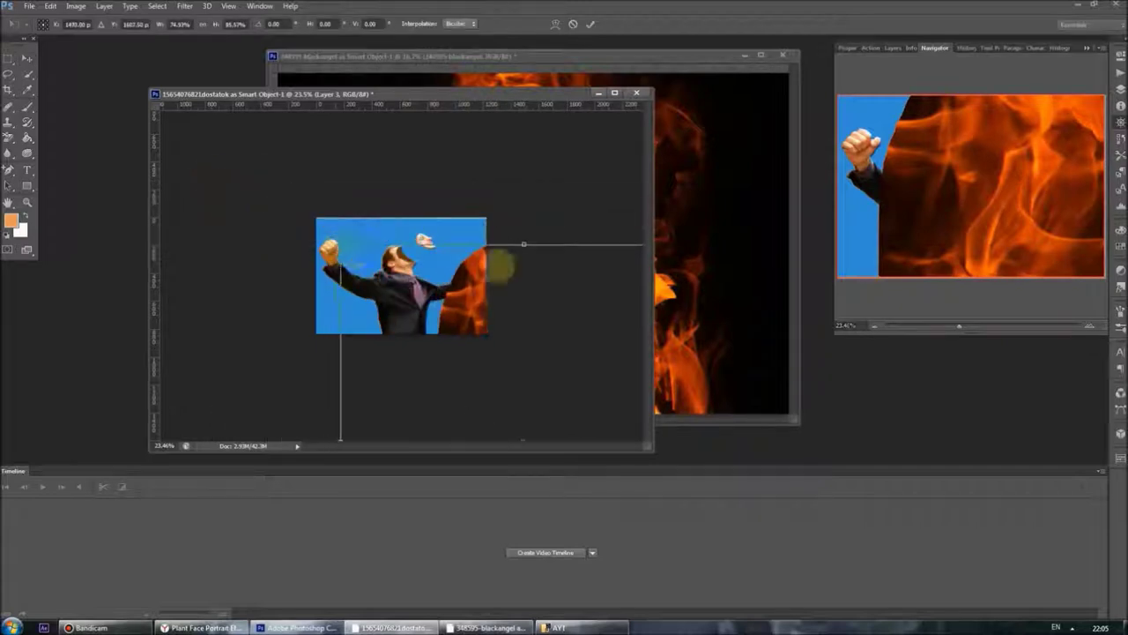
mouse_move(516, 247)
mouse_down()
mouse_move(492, 255)
mouse_move(506, 368)
mouse_move(468, 211)
mouse_up()
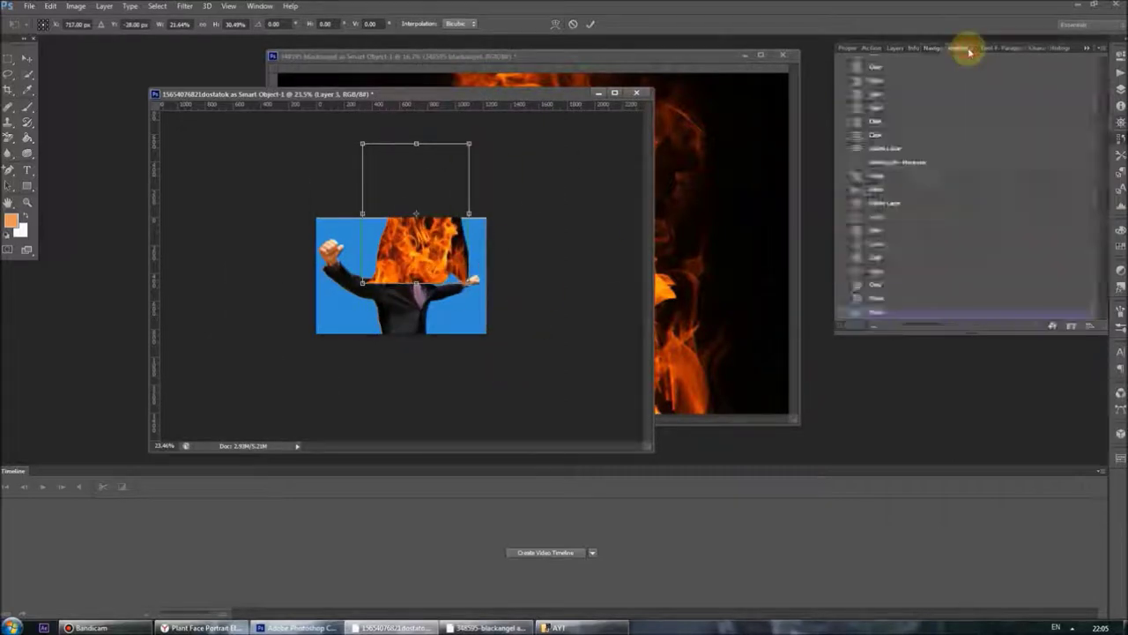
Step: Apply the flame transform, place Layer 3 below Layer 2, and zoom to 100%
click(896, 48)
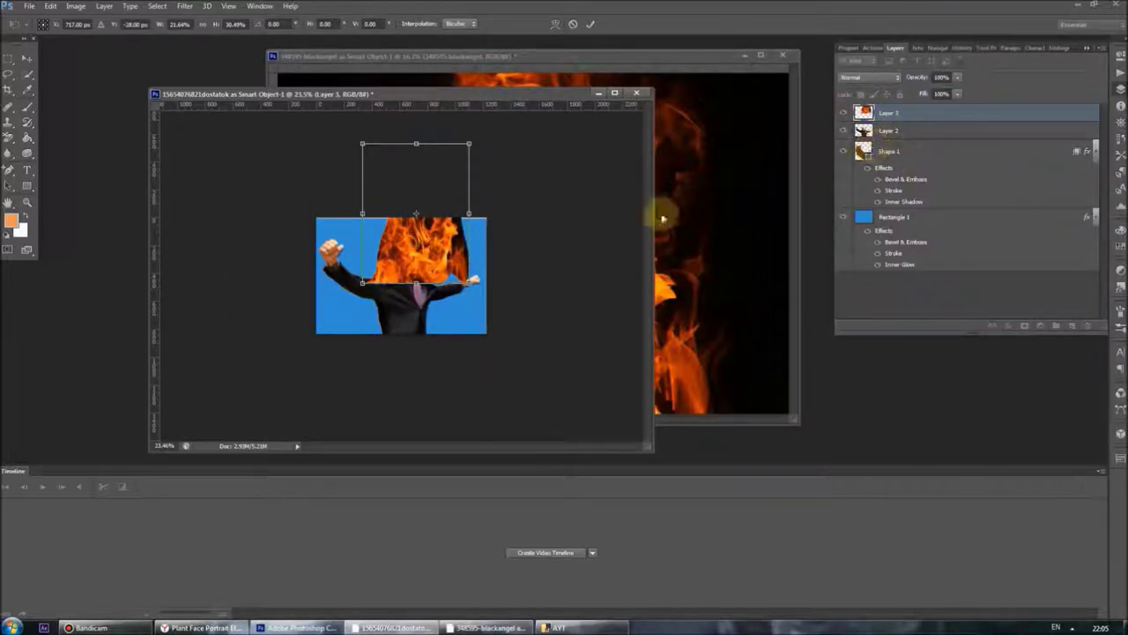
click(23, 58)
click(608, 235)
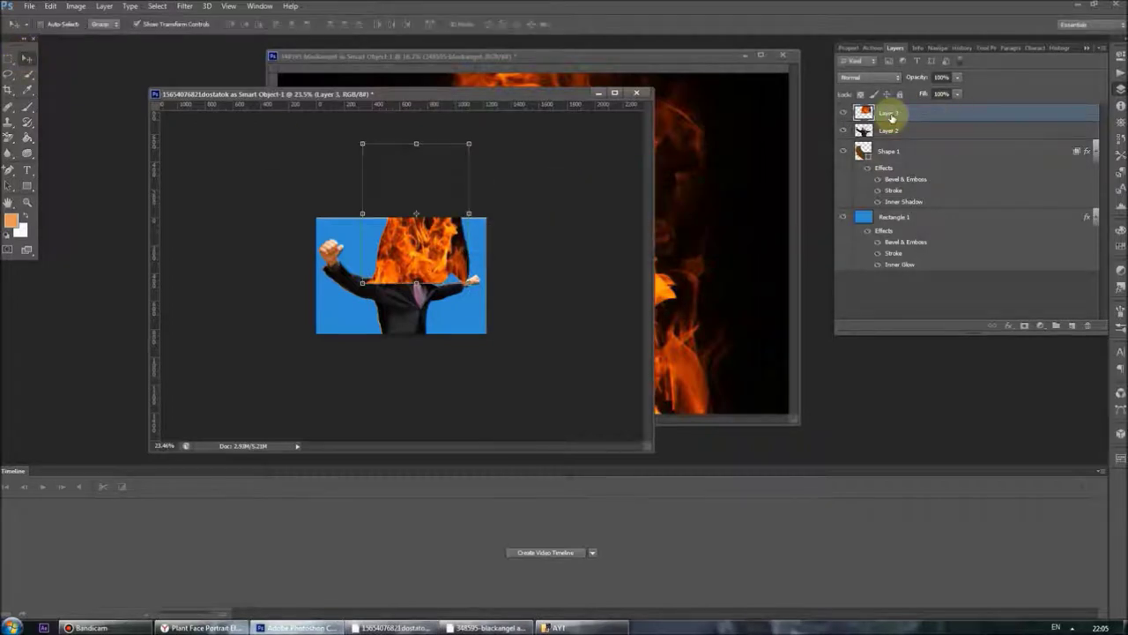
drag(891, 115, 892, 138)
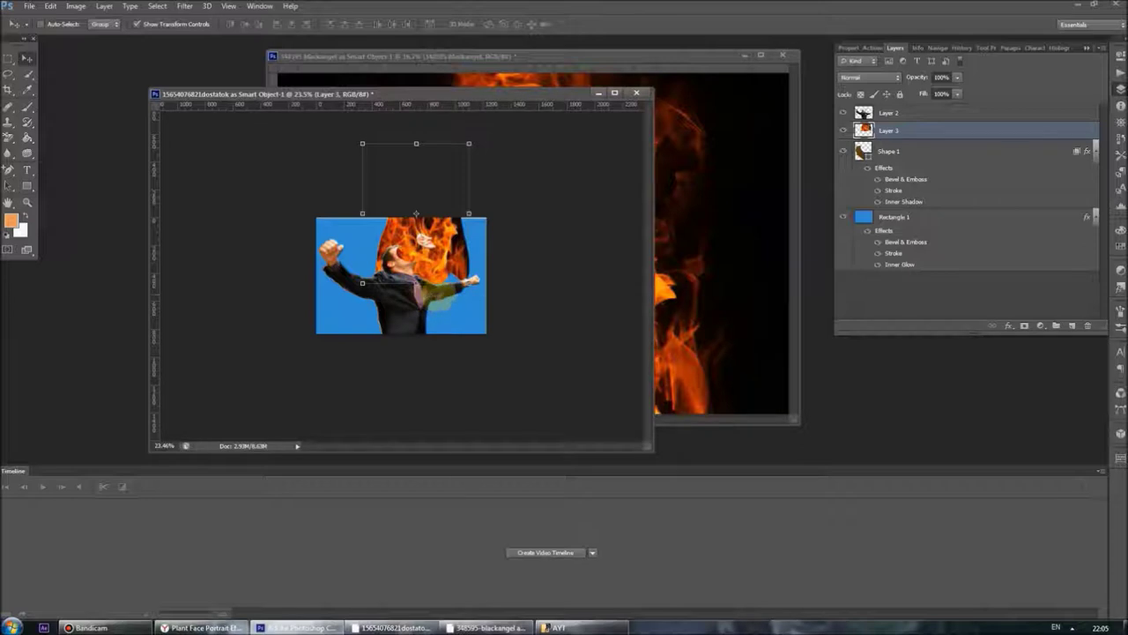
click(935, 48)
drag(961, 331, 985, 329)
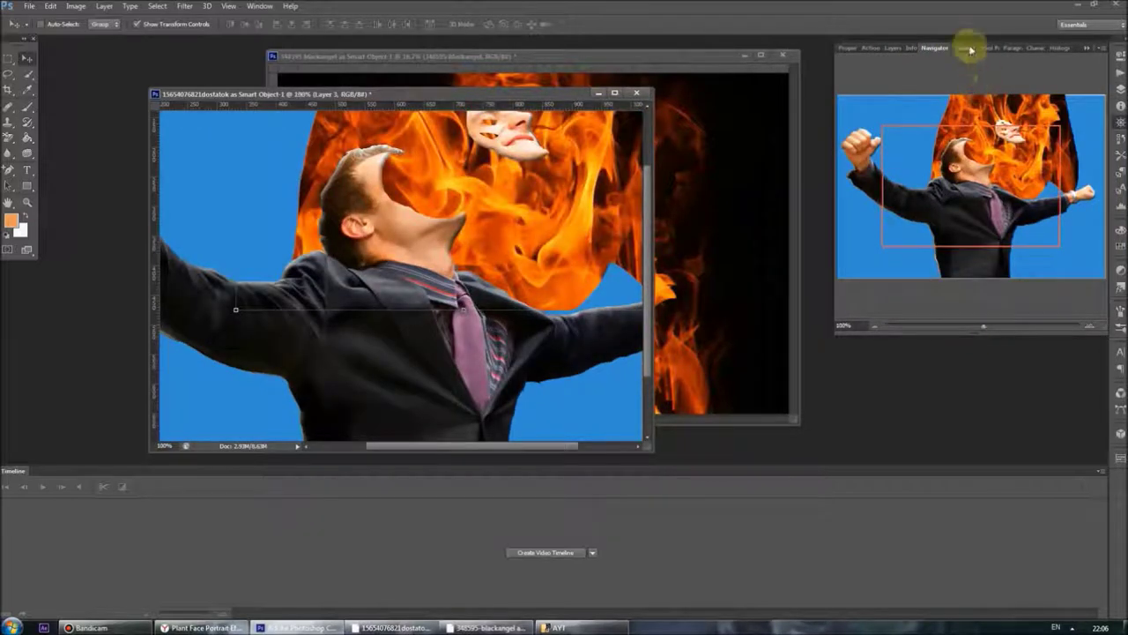
Step: Rotate Layer 3's flames about 25.66° and squash them into the head's hollow
click(967, 47)
click(895, 48)
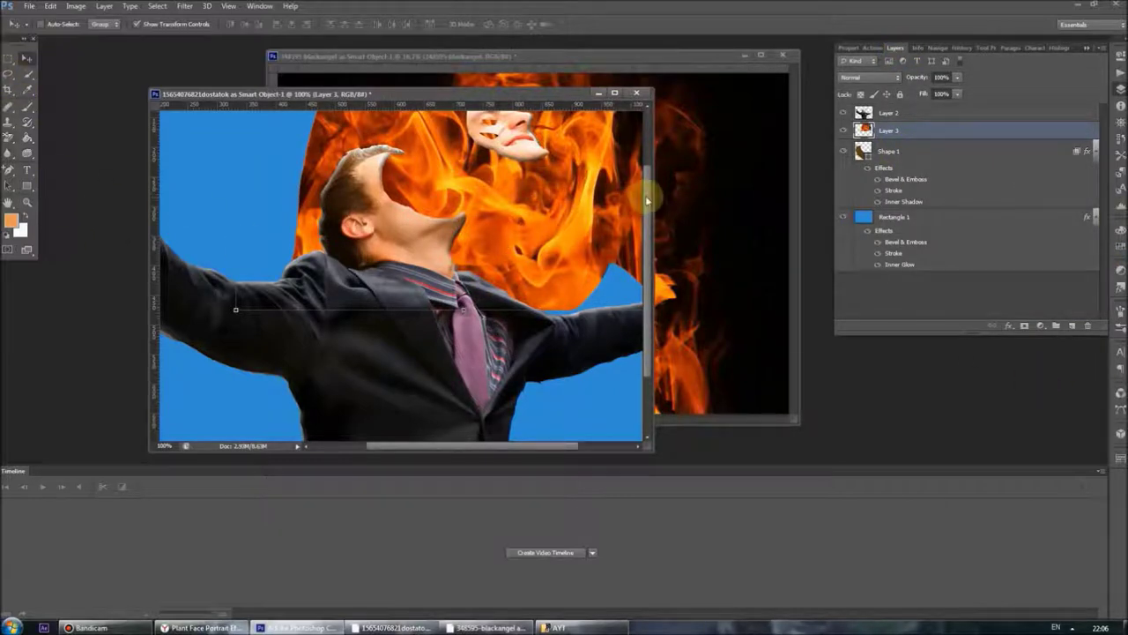
drag(648, 201, 650, 101)
mouse_move(234, 392)
mouse_down()
mouse_move(357, 309)
mouse_move(398, 543)
mouse_move(400, 431)
mouse_up()
drag(557, 179, 479, 264)
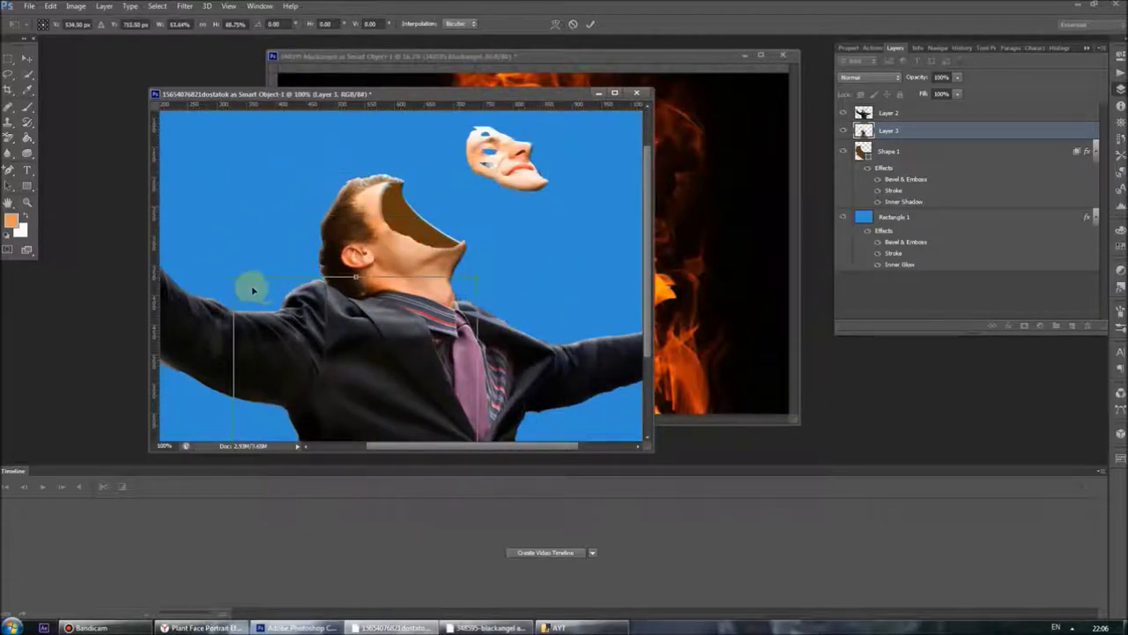
drag(253, 285, 305, 161)
mouse_move(543, 141)
mouse_down()
mouse_move(609, 220)
mouse_move(308, 105)
mouse_up()
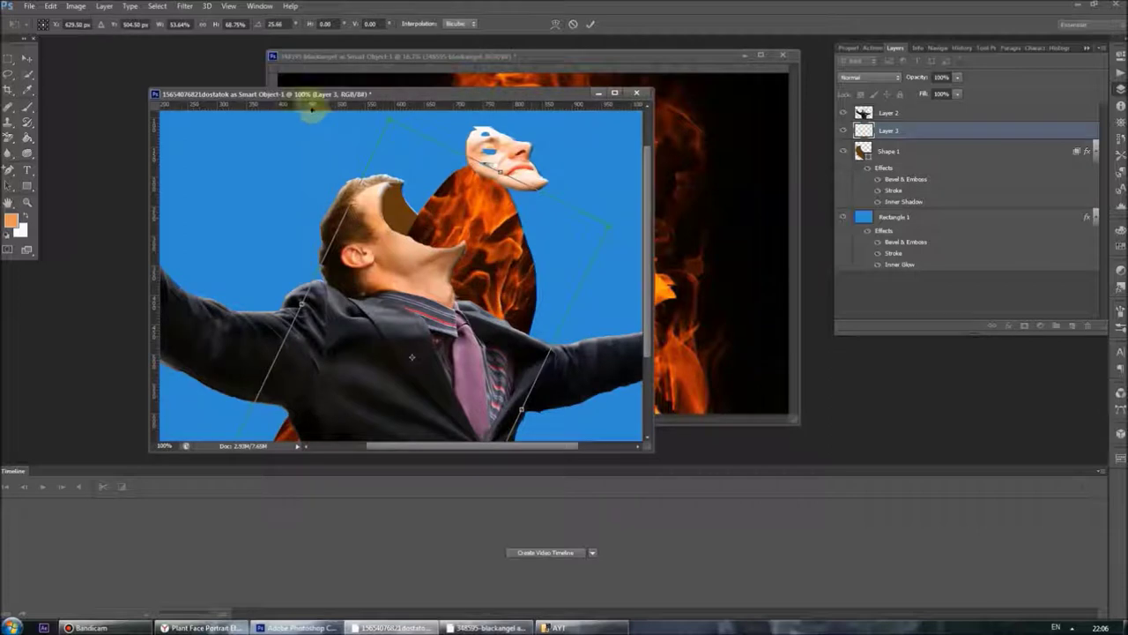
mouse_move(391, 118)
mouse_down()
mouse_move(398, 208)
mouse_move(509, 154)
mouse_up()
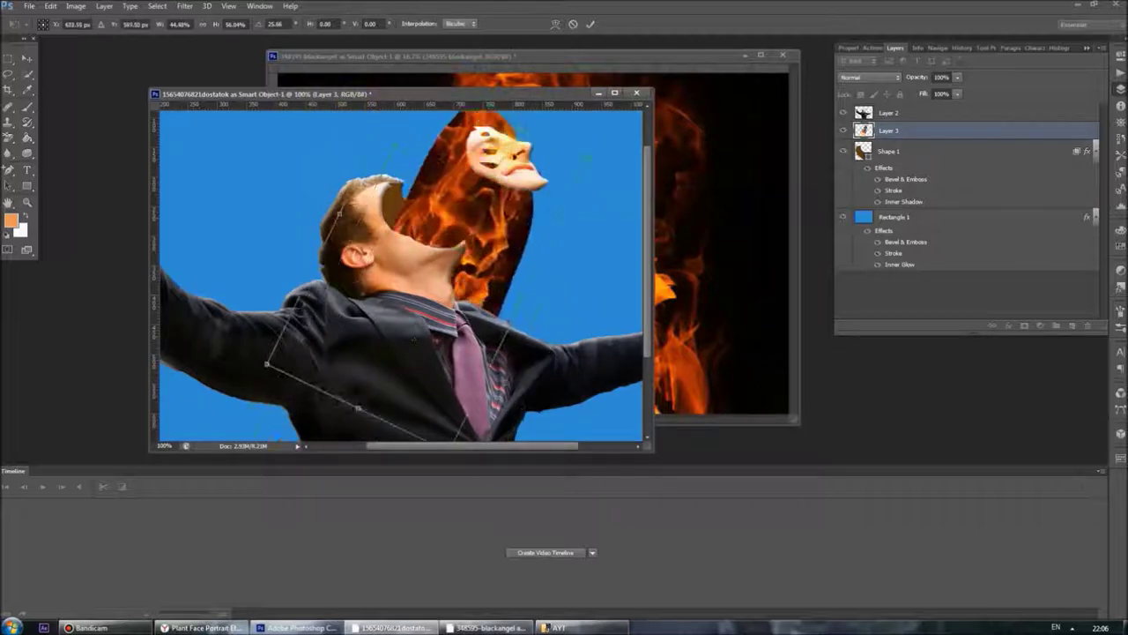
mouse_move(595, 151)
mouse_down()
mouse_move(573, 239)
mouse_move(449, 154)
mouse_move(297, 252)
mouse_move(401, 168)
mouse_up()
mouse_move(511, 258)
mouse_down()
mouse_move(454, 252)
mouse_move(451, 261)
mouse_up()
scroll(529, 194, up, 2)
drag(466, 128, 464, 244)
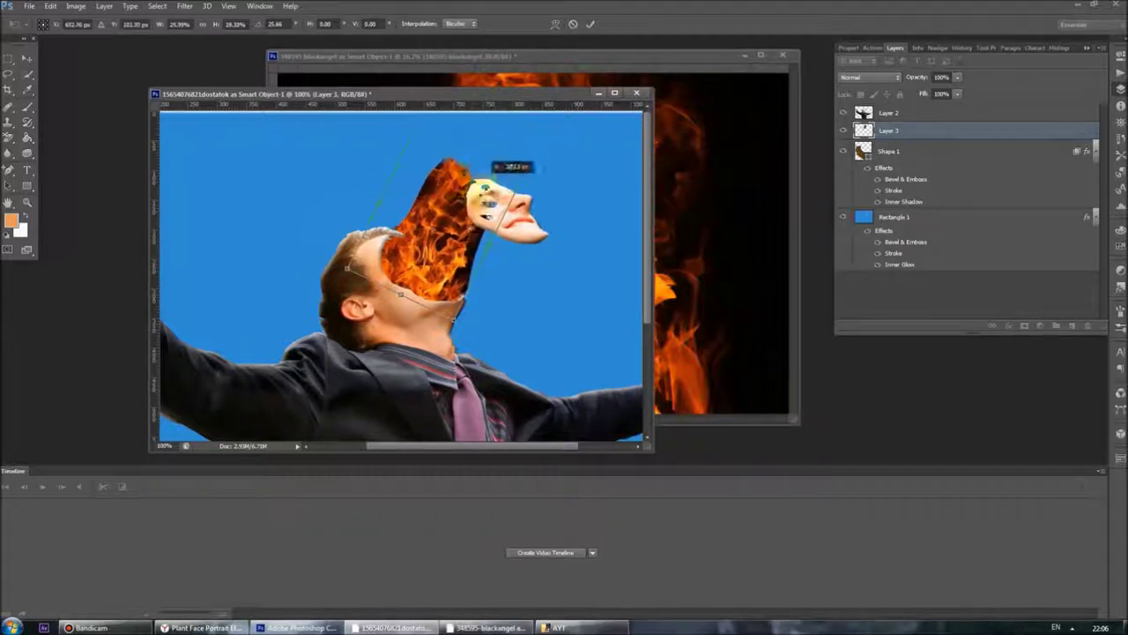
Step: Try Multiply and Color Burn, then set the flame layer's blend mode to Screen
click(868, 76)
click(867, 130)
click(868, 77)
click(871, 138)
click(897, 78)
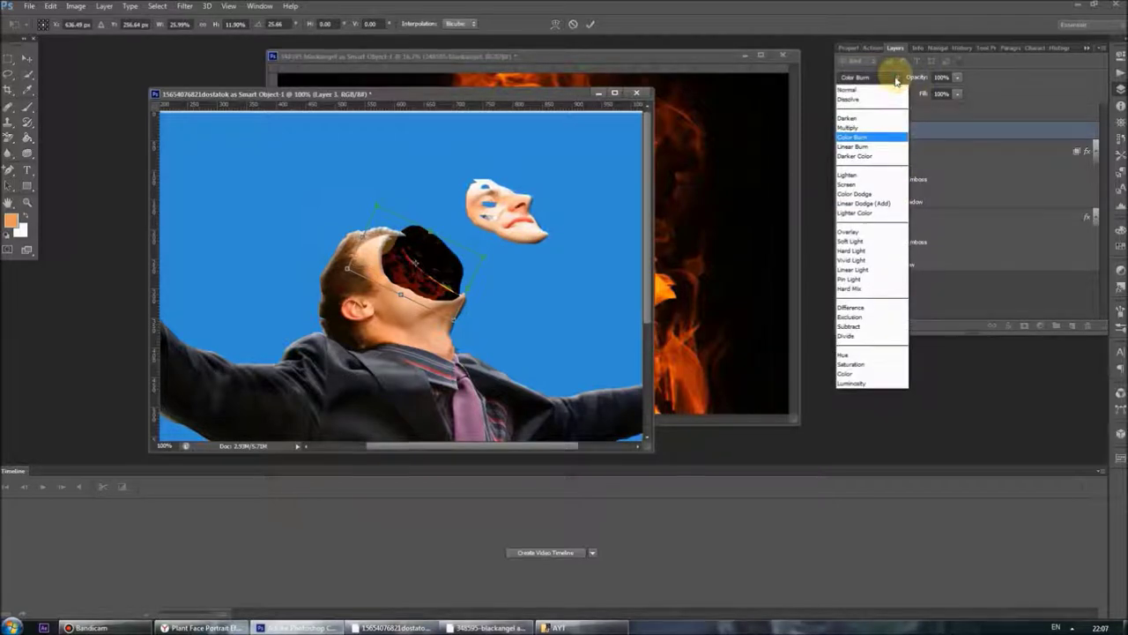
click(846, 185)
Step: Stretch the flame toward the floating face and apply the transform
mouse_move(381, 198)
mouse_down()
mouse_move(425, 215)
mouse_move(513, 204)
mouse_up()
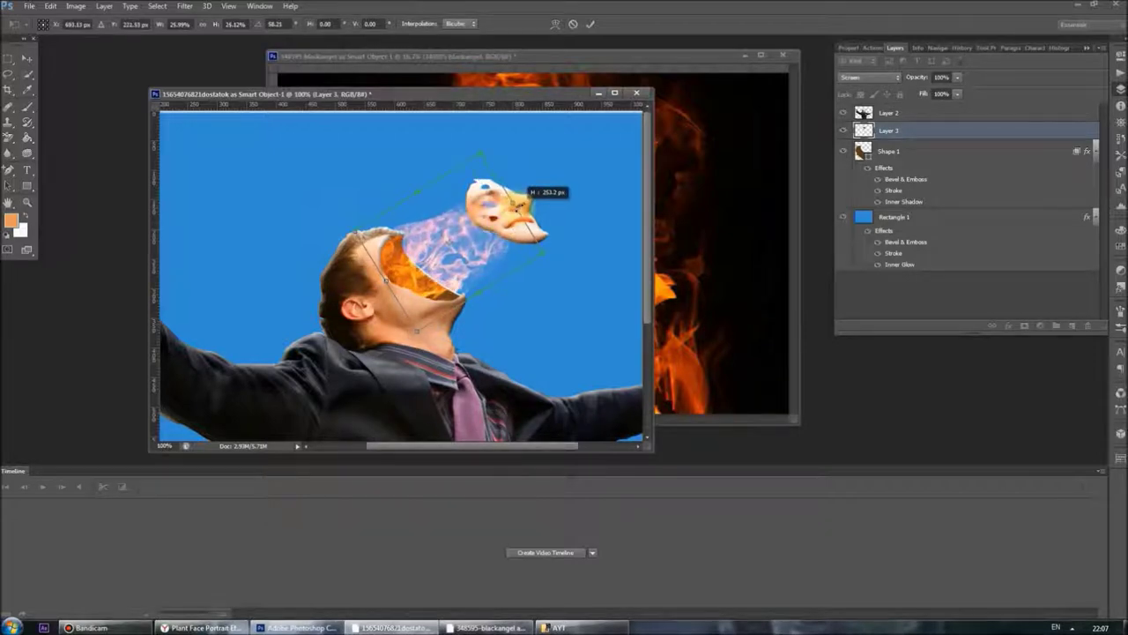
drag(527, 201, 525, 199)
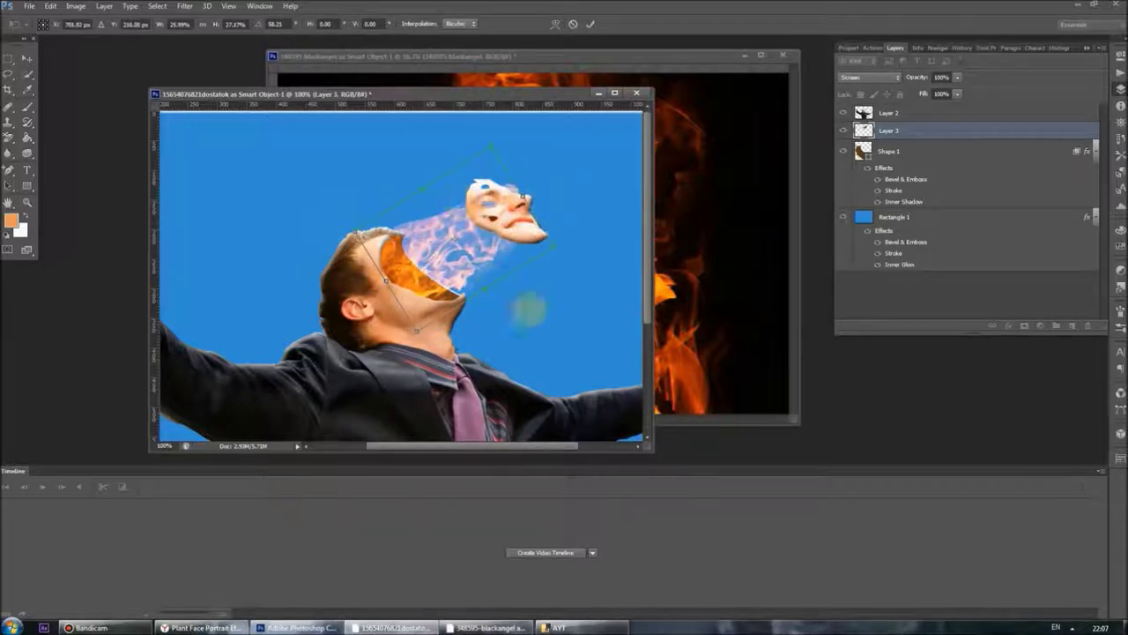
key(v)
click(538, 236)
right_click(480, 256)
right_click(885, 115)
click(961, 166)
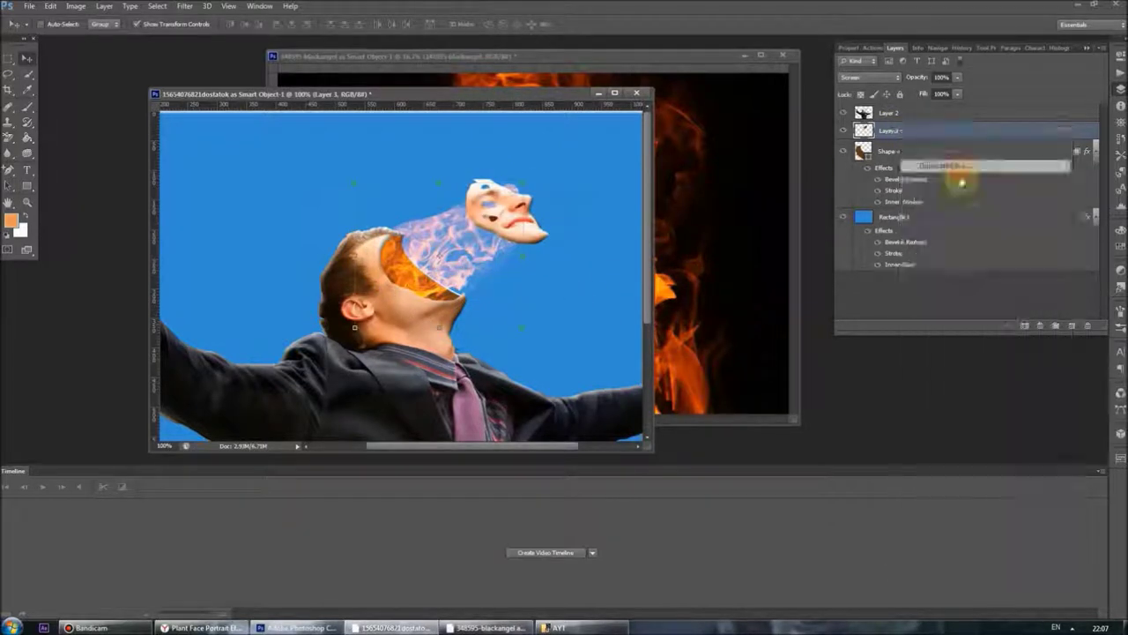
Step: Rotate a flame copy about -15 degrees, keeping Layer 3 when prompted to delete
key(ctrl+t)
drag(489, 176, 457, 143)
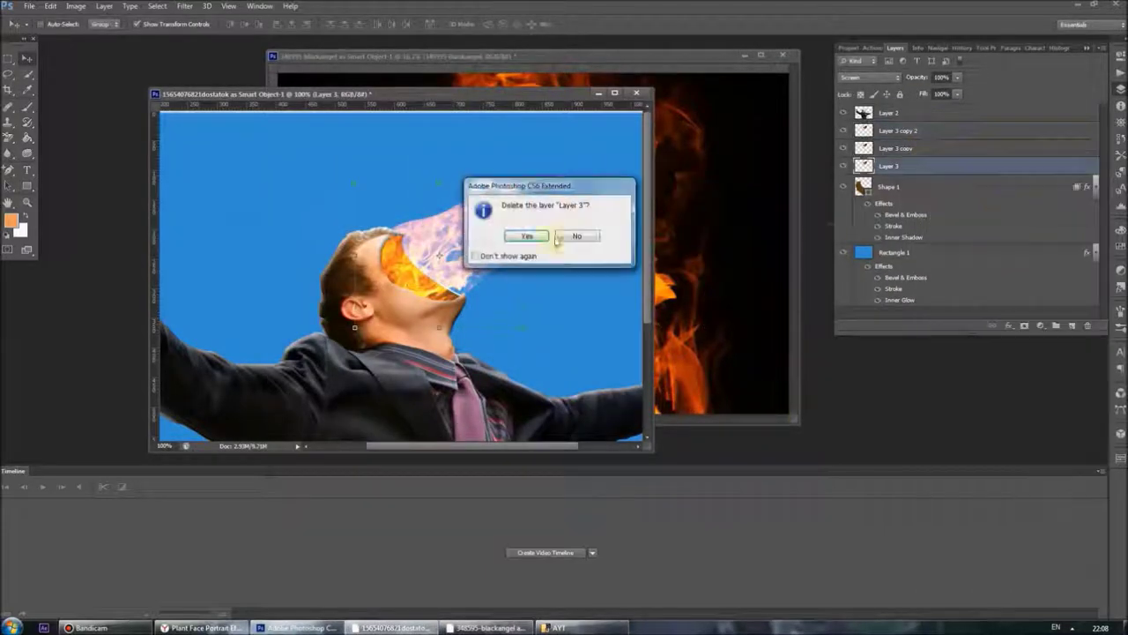
click(557, 236)
click(899, 131)
right_click(899, 131)
click(899, 149)
click(899, 130)
Step: Duplicate Layer 3 copy 2 and switch to the Background Eraser
right_click(894, 130)
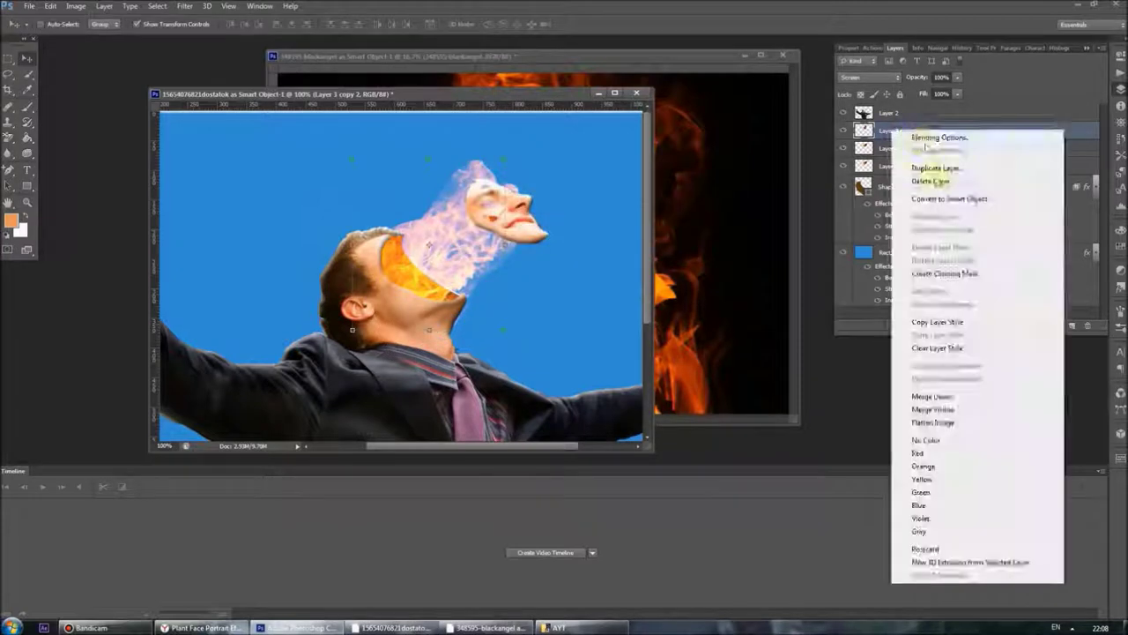
click(935, 167)
key(Return)
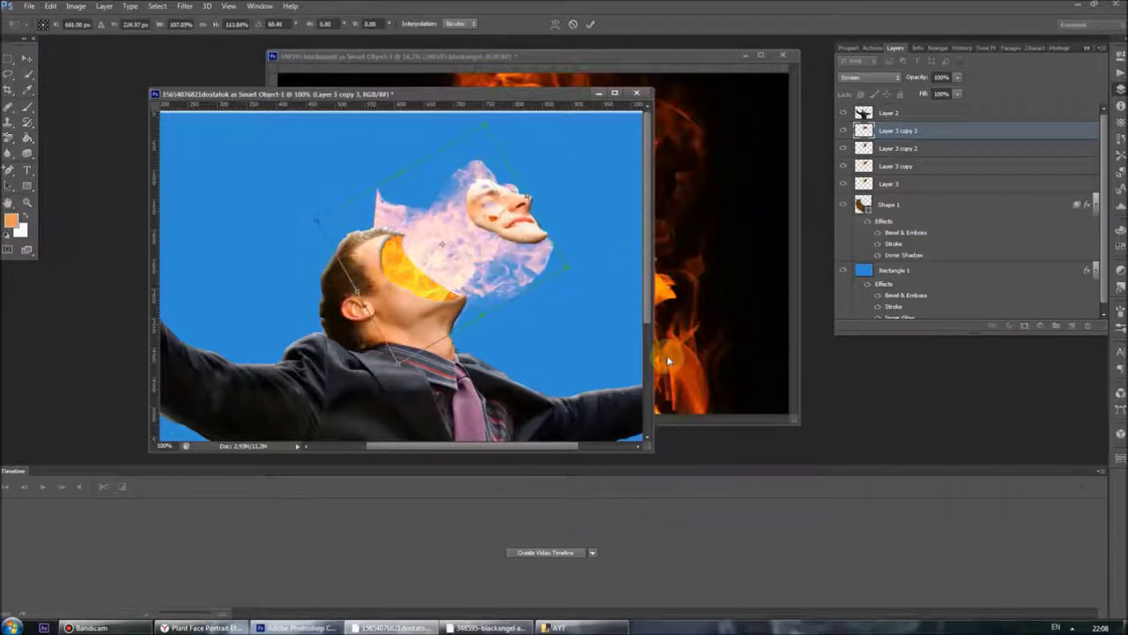
key(j)
click(572, 240)
click(573, 240)
key(e)
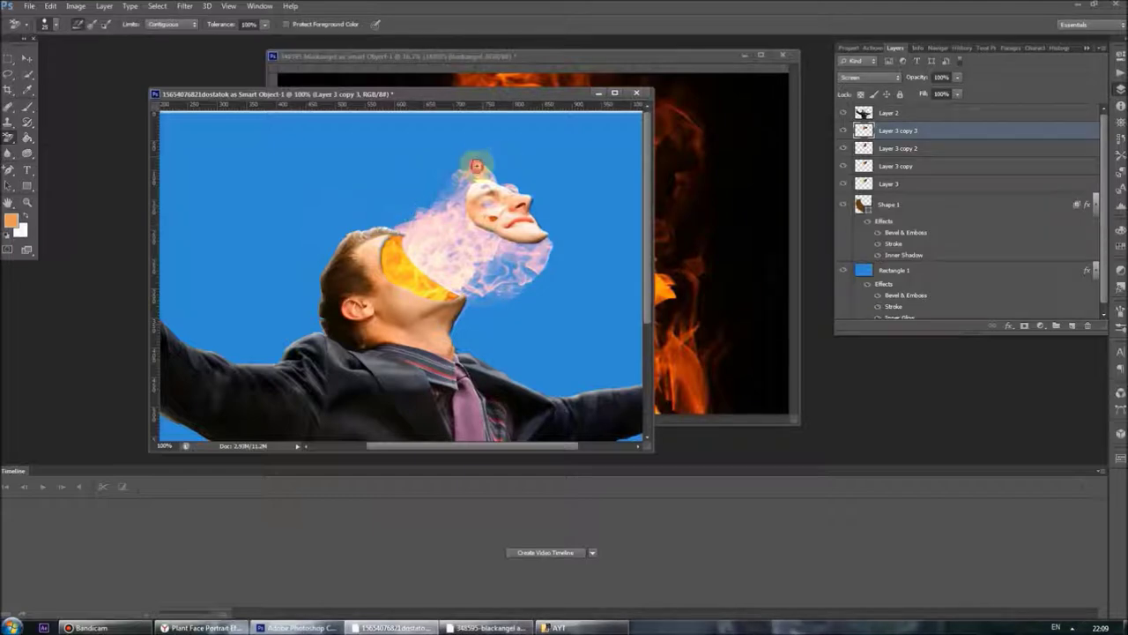
Step: Zoom in on the floating face and erase pink flame wisps below it on Layer 3 copy 3
click(934, 48)
drag(982, 326, 1004, 325)
drag(499, 445, 525, 446)
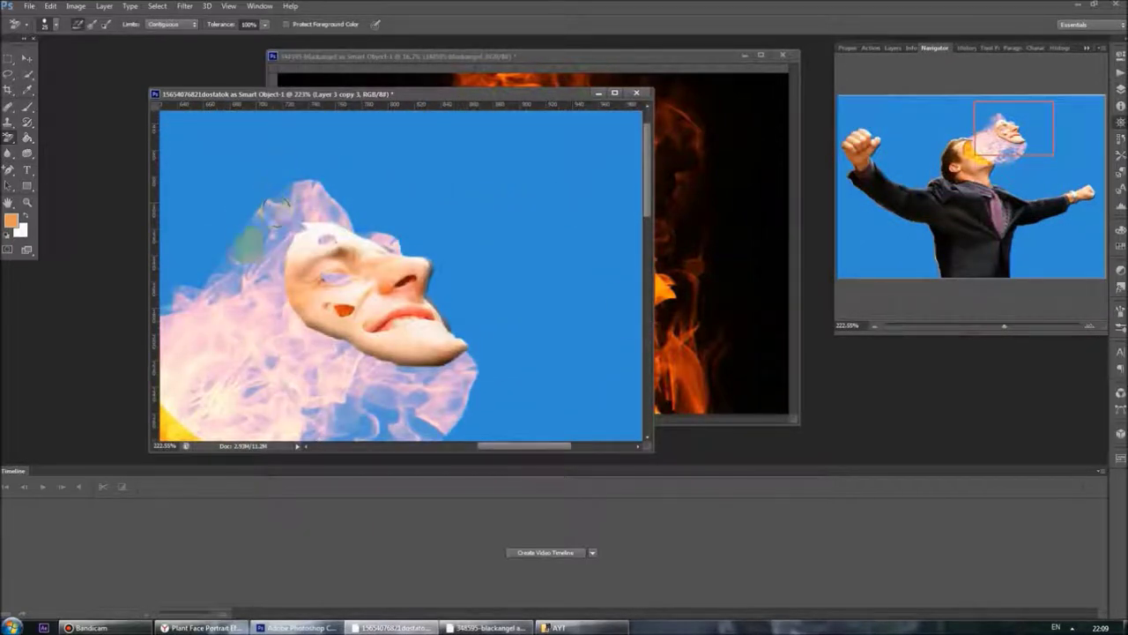
click(893, 48)
click(898, 148)
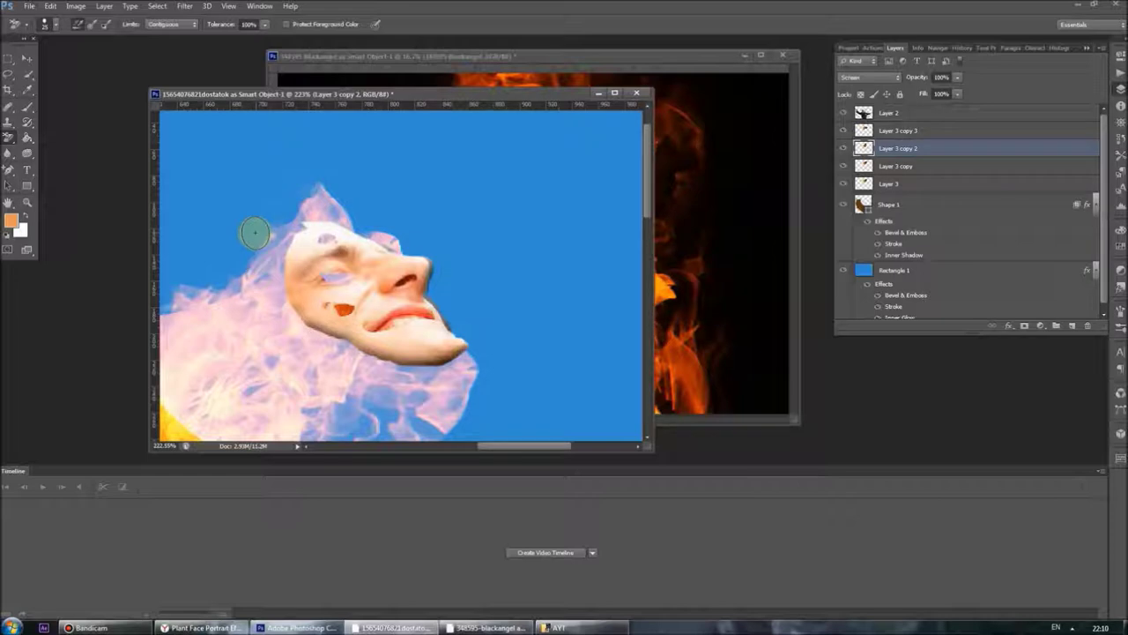
scroll(353, 353, down, 3)
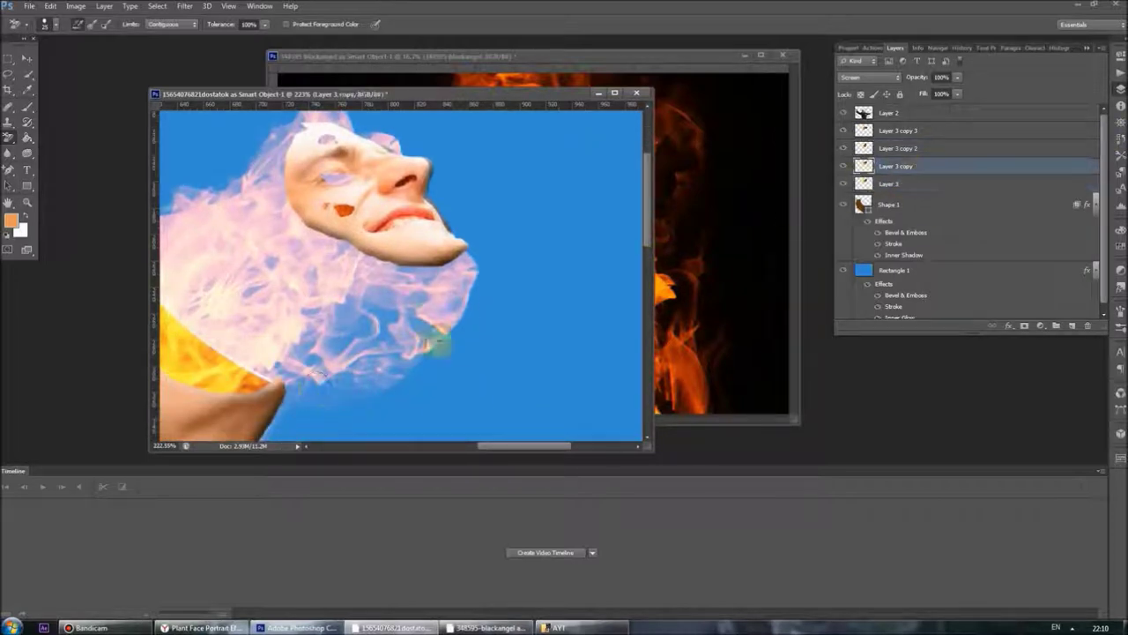
key(alt+bracketright)
mouse_move(316, 398)
mouse_down()
mouse_move(421, 368)
mouse_move(478, 259)
mouse_up()
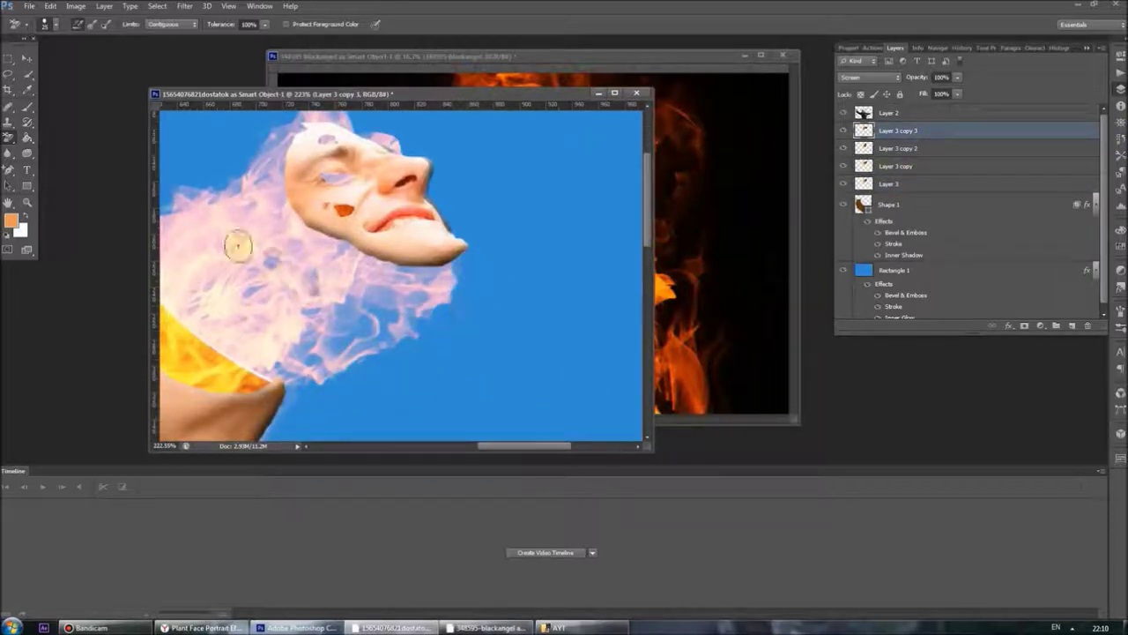
scroll(401, 274, up, 3)
Step: Clone flame wisps above the face on Layer 3 copy with a 4 px Clone Stamp
click(908, 166)
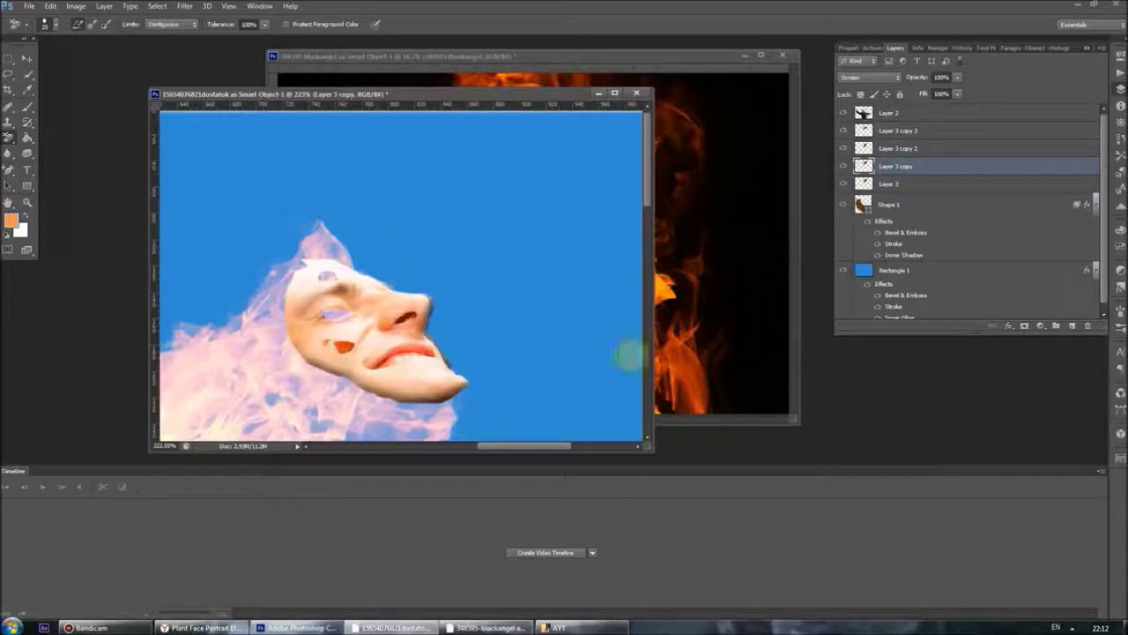
key(j)
key(alt+bracketright)
drag(339, 265, 428, 216)
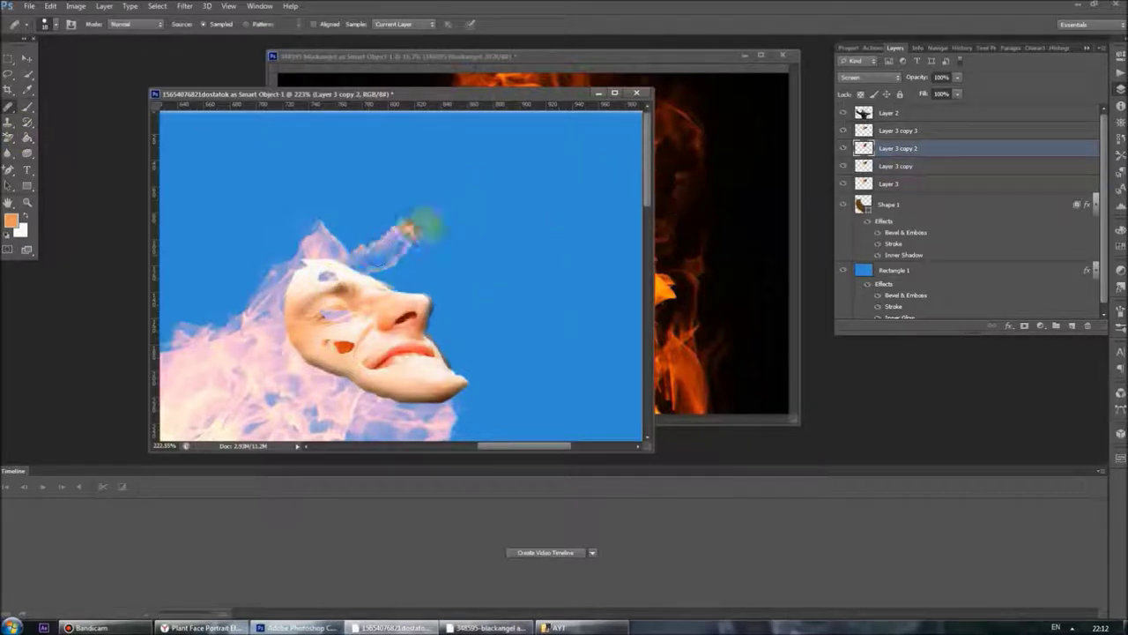
click(44, 24)
text(4)
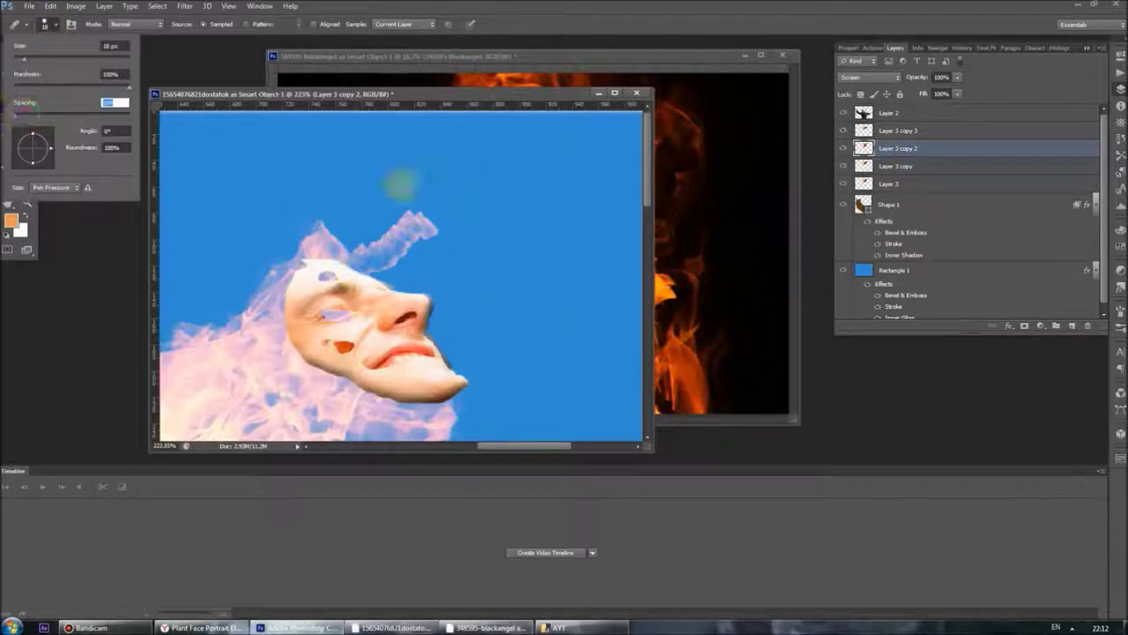
key(Return)
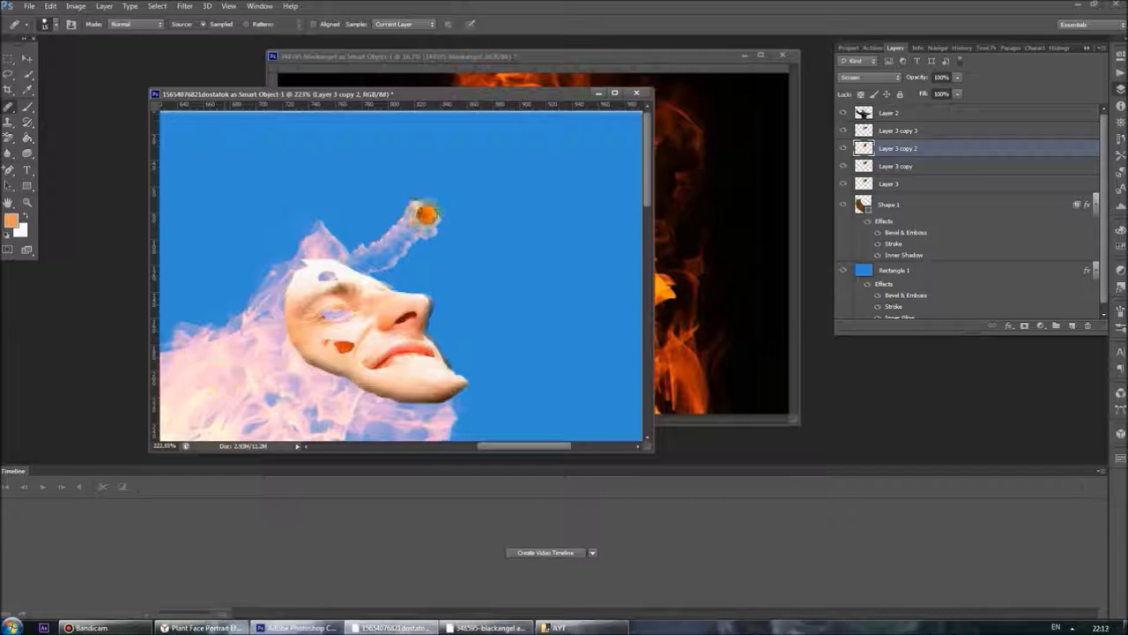
drag(426, 213, 379, 274)
drag(441, 201, 346, 248)
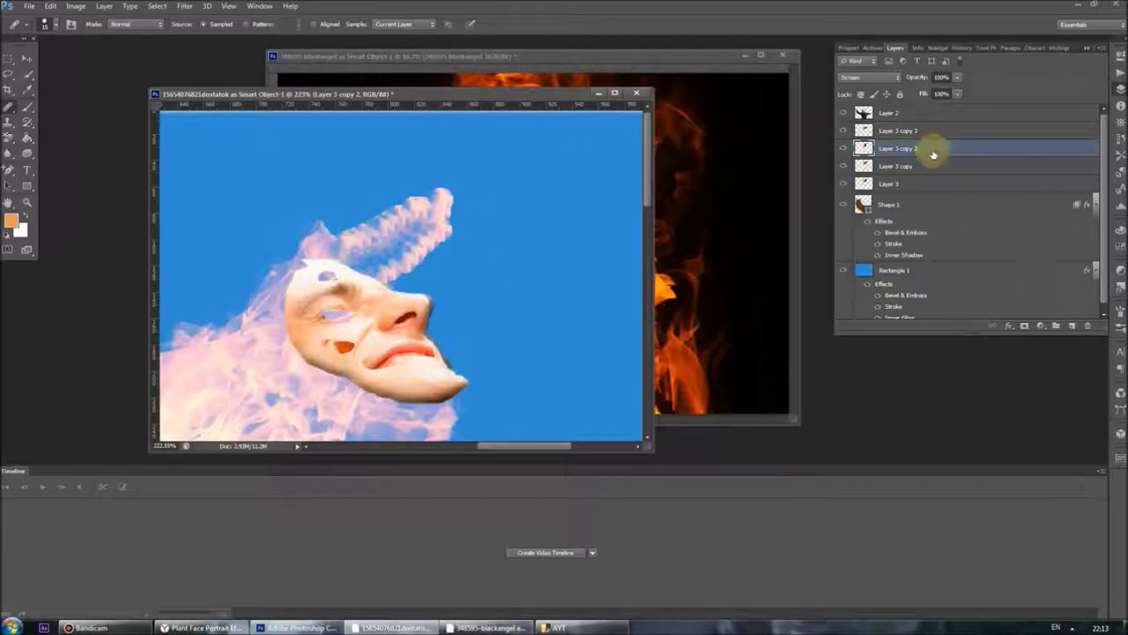
Step: Select Layer 3 copy 3 and bring up its layer options
click(890, 113)
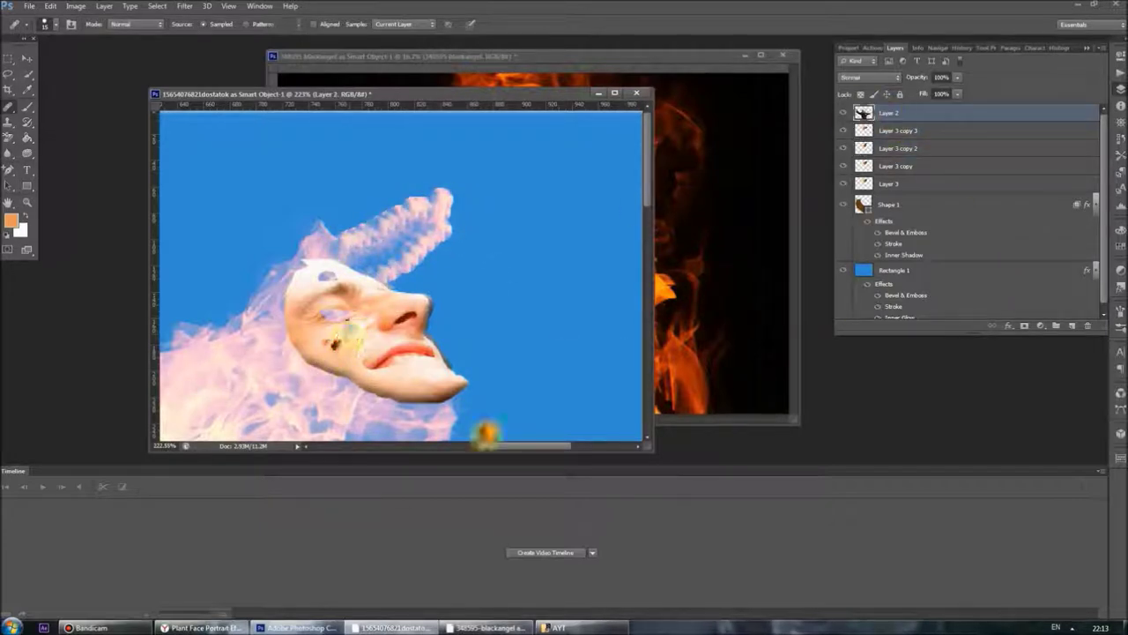
click(908, 130)
right_click(900, 131)
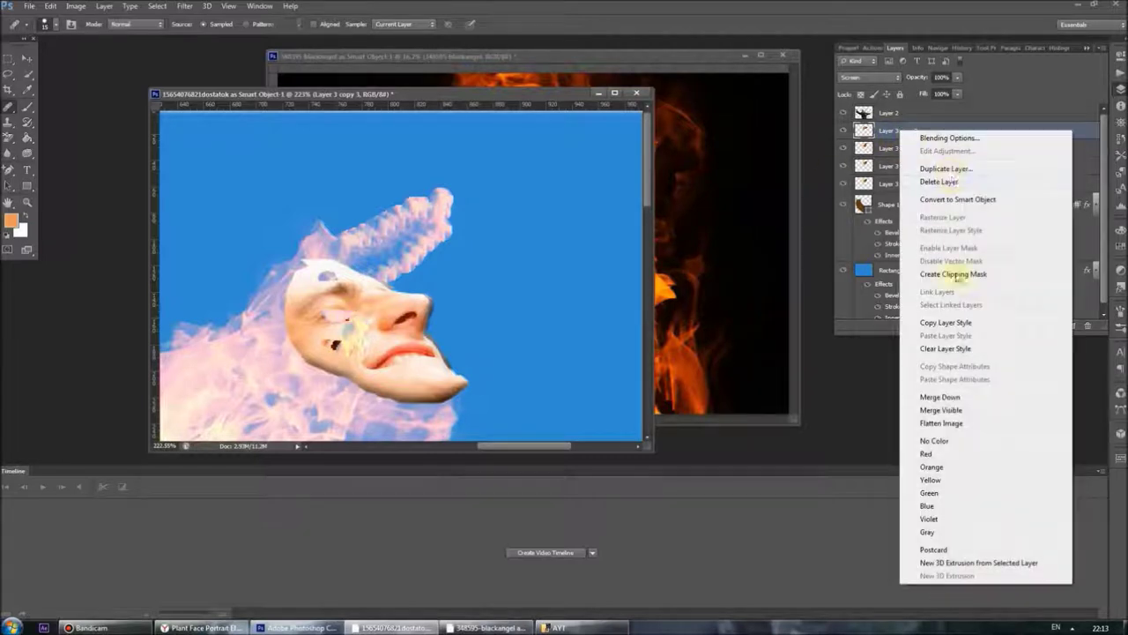
Step: Try Lighten and Color Dodge, then set Layer 3 copy 3 to Overlay blending
click(868, 76)
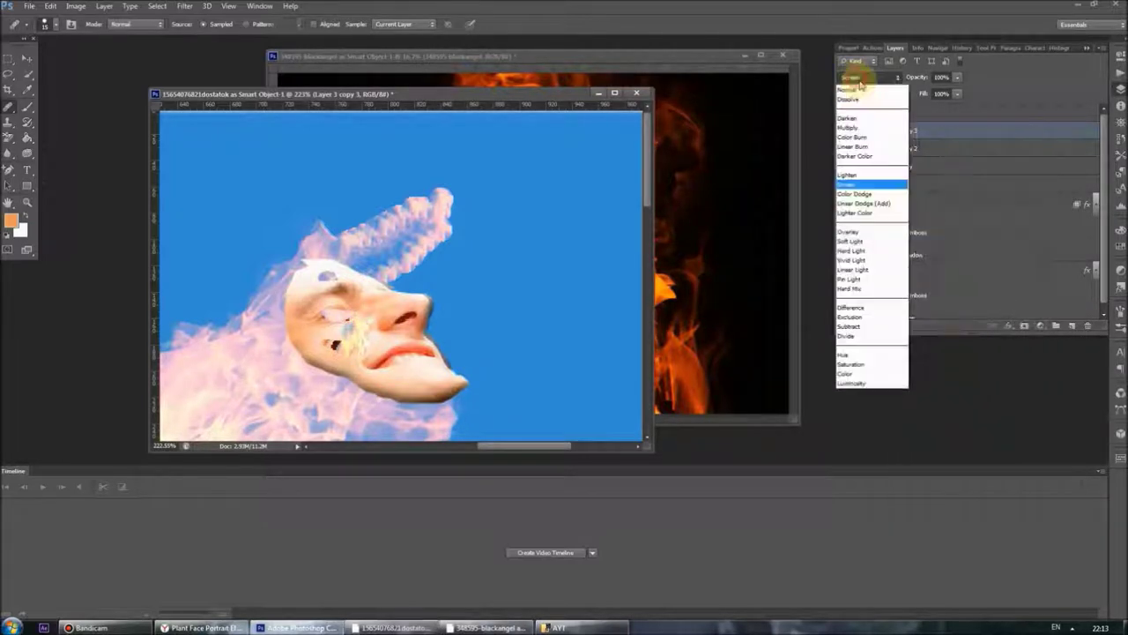
click(884, 183)
click(868, 77)
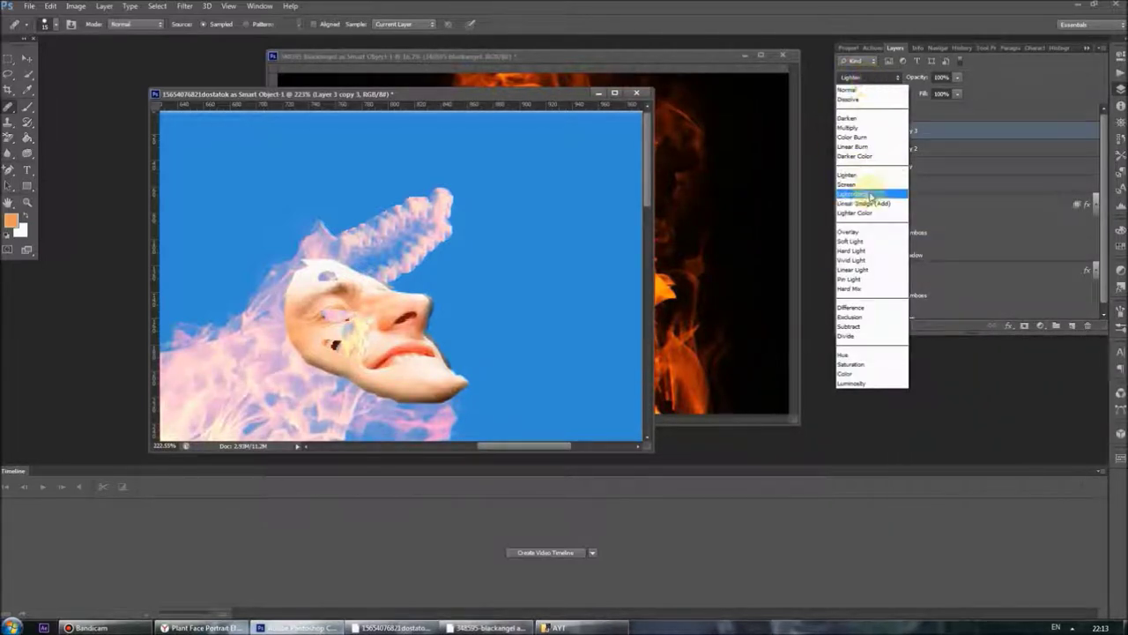
click(868, 194)
click(884, 77)
click(869, 231)
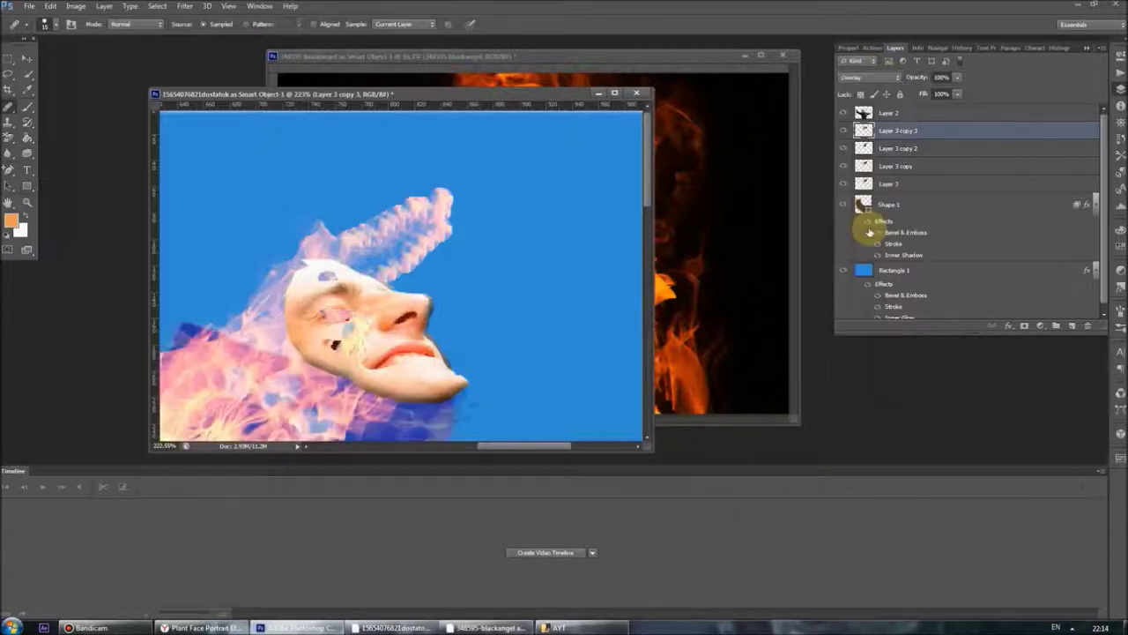
drag(646, 186, 646, 242)
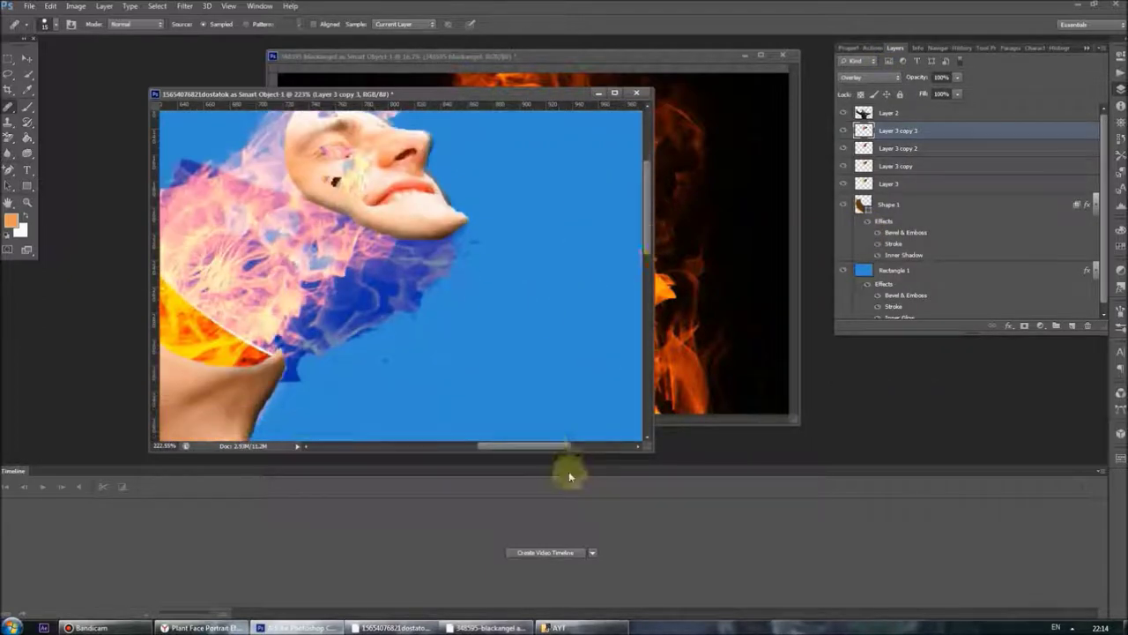
Step: Set Layer 3 copy 2 to Linear Dodge (Add) after trying Color Dodge
click(887, 150)
click(868, 77)
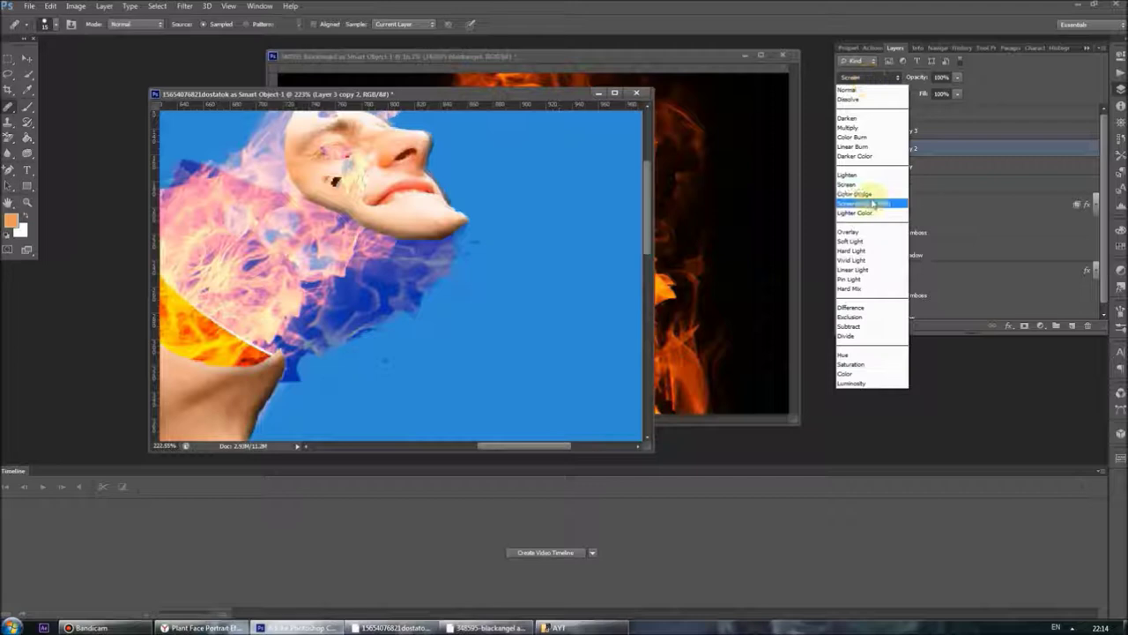
click(868, 194)
click(868, 77)
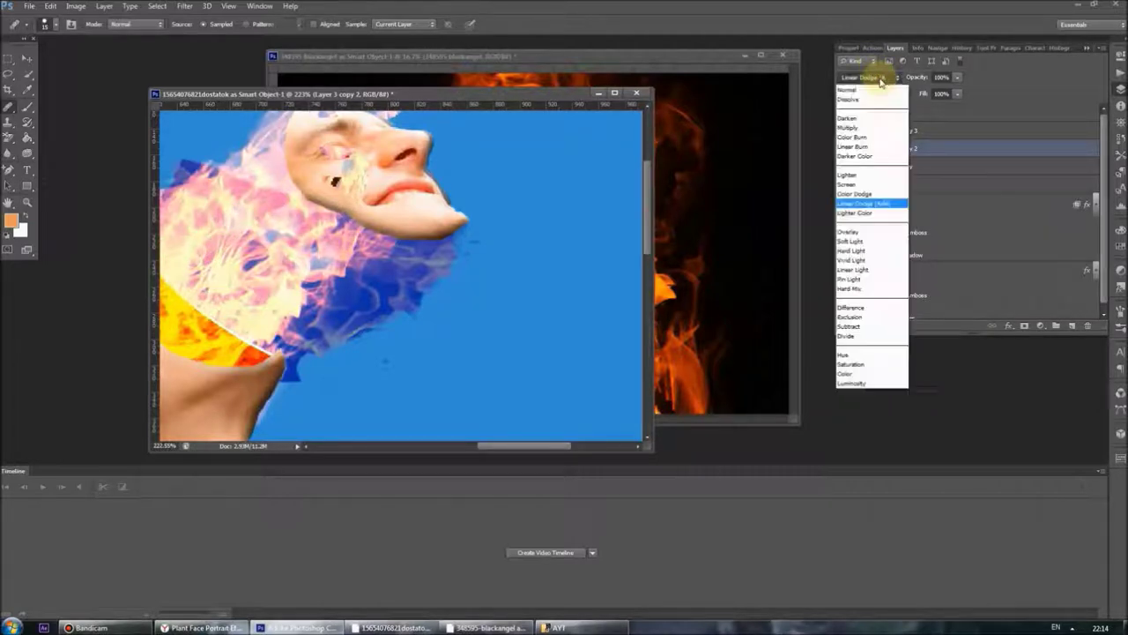
click(868, 207)
Step: Set Layer 3 copy to Lighter Color, then zoom out in the Navigator to see the whole man
click(946, 169)
click(868, 76)
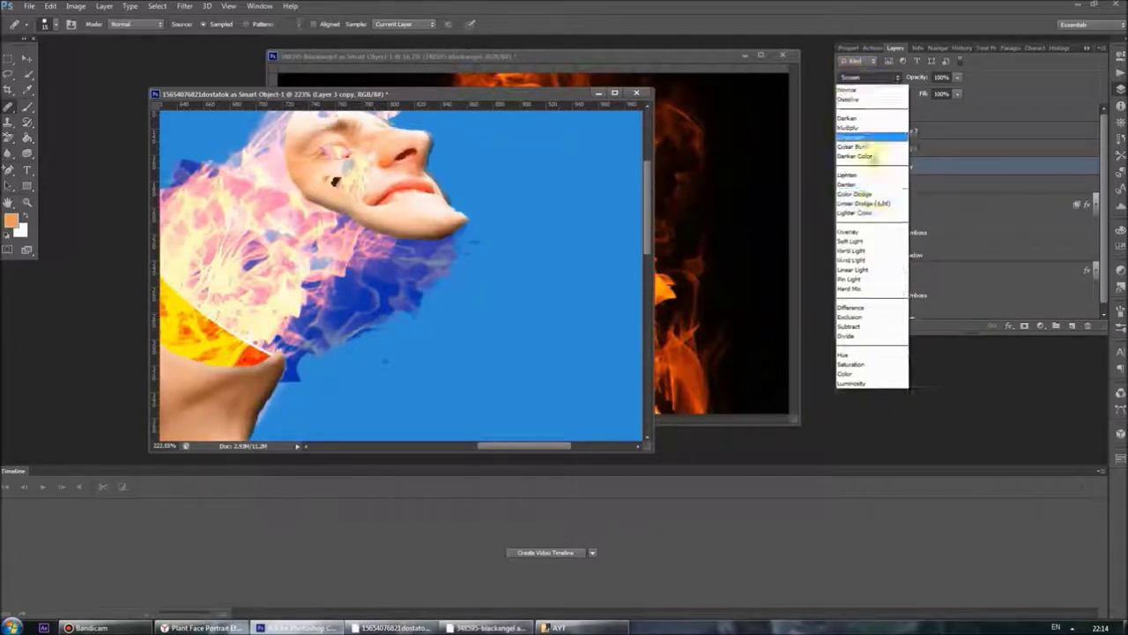
click(874, 216)
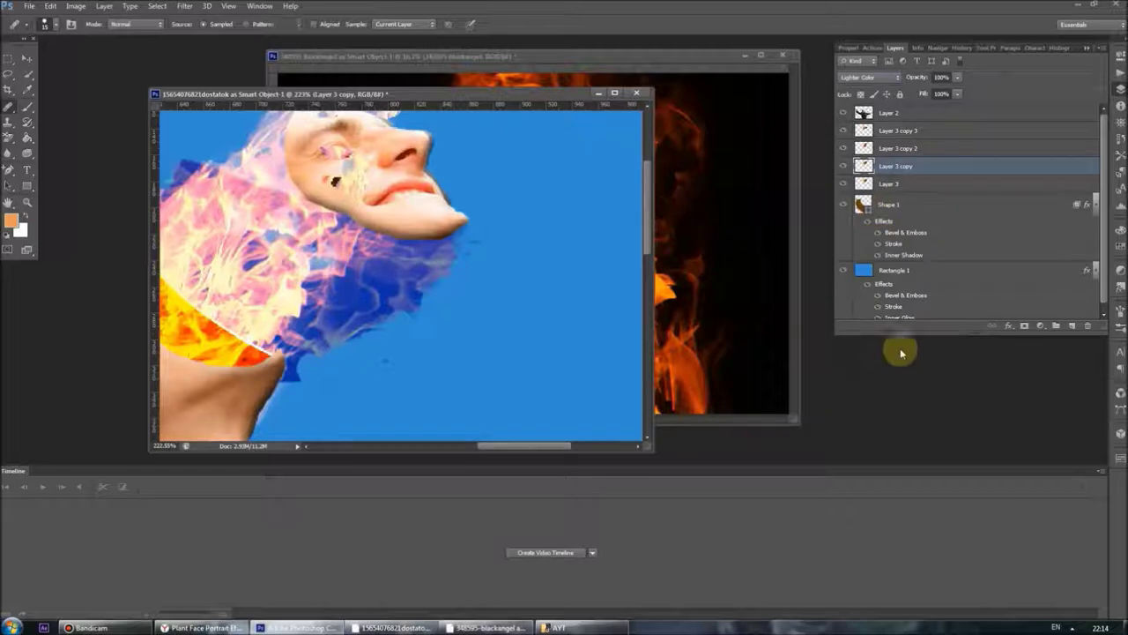
drag(645, 210, 649, 156)
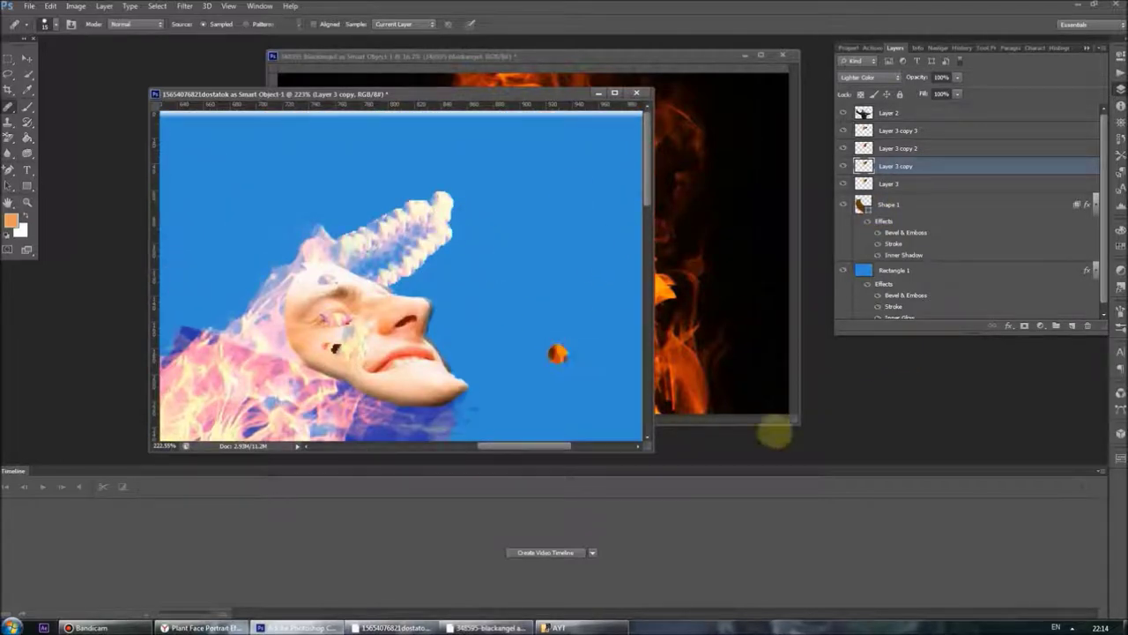
click(935, 48)
drag(1003, 326, 979, 329)
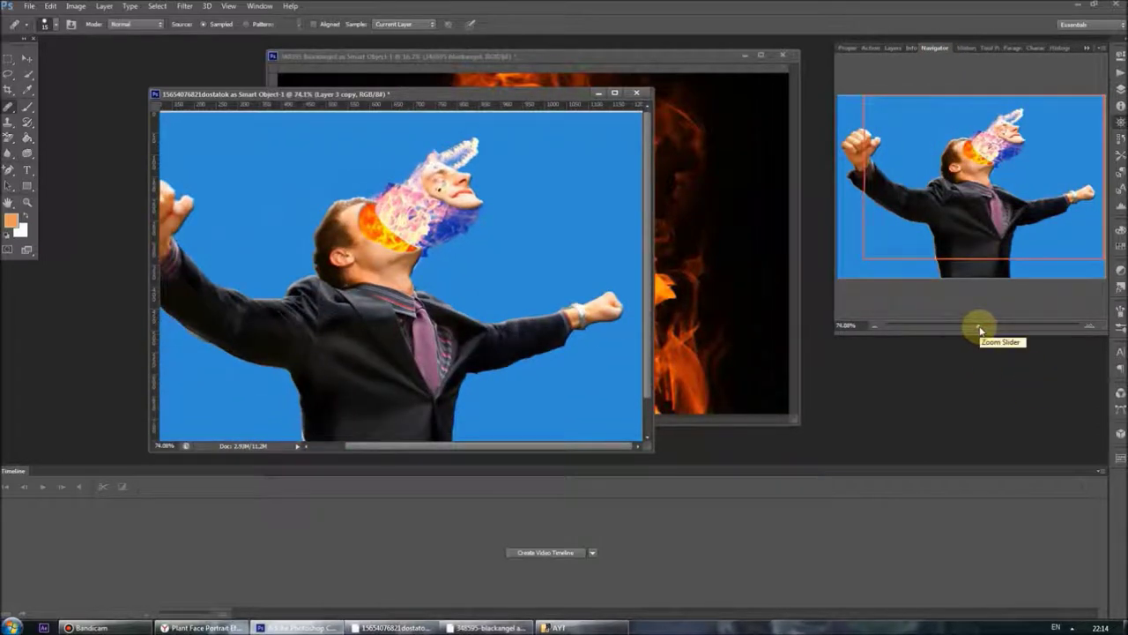
Step: With the Background Eraser, select Layer 3 copy 2 and erase the tall top flame wisp
key(e)
click(967, 48)
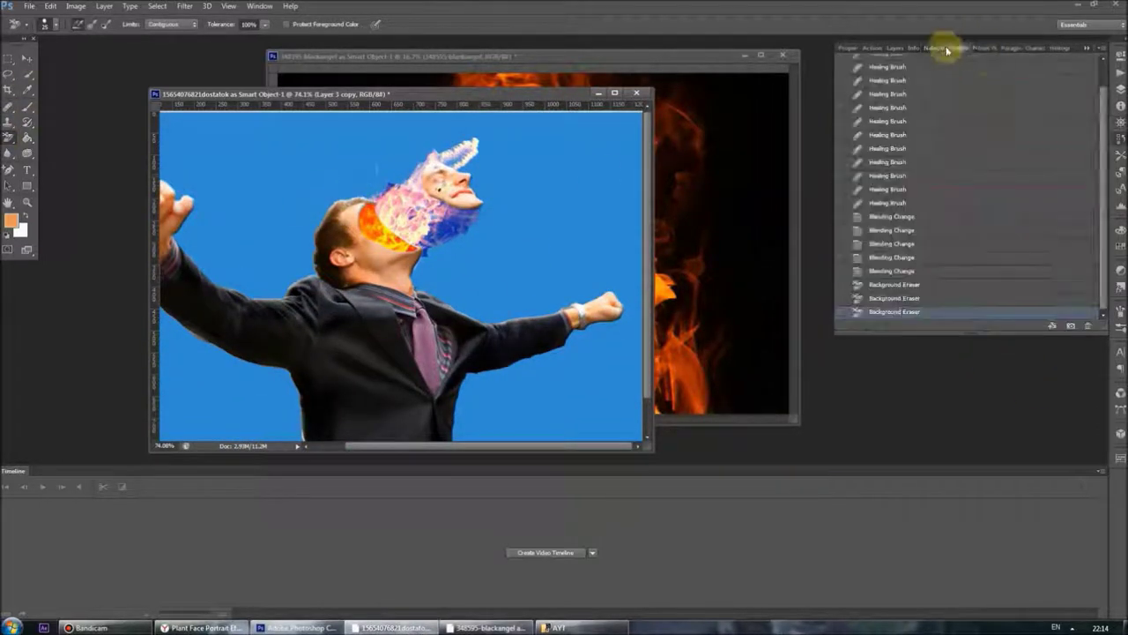
click(895, 48)
key(alt+bracketleft)
key(alt+bracketleft)
key(alt+bracketleft)
key(alt+bracketright)
key(alt+bracketright)
key(alt+bracketright)
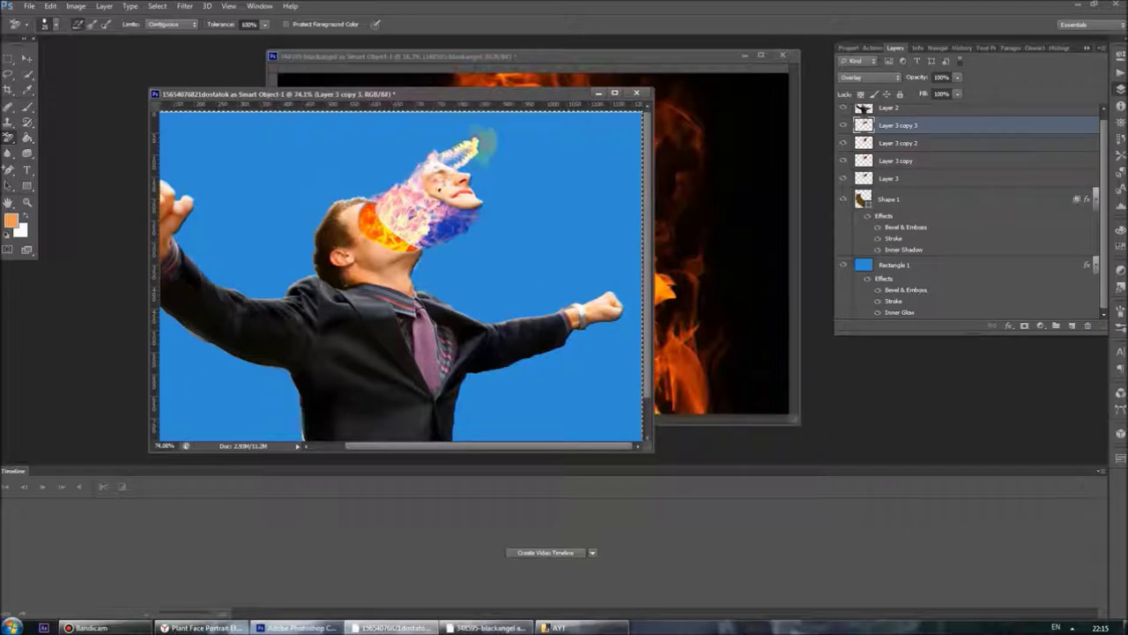
key(alt+bracketleft)
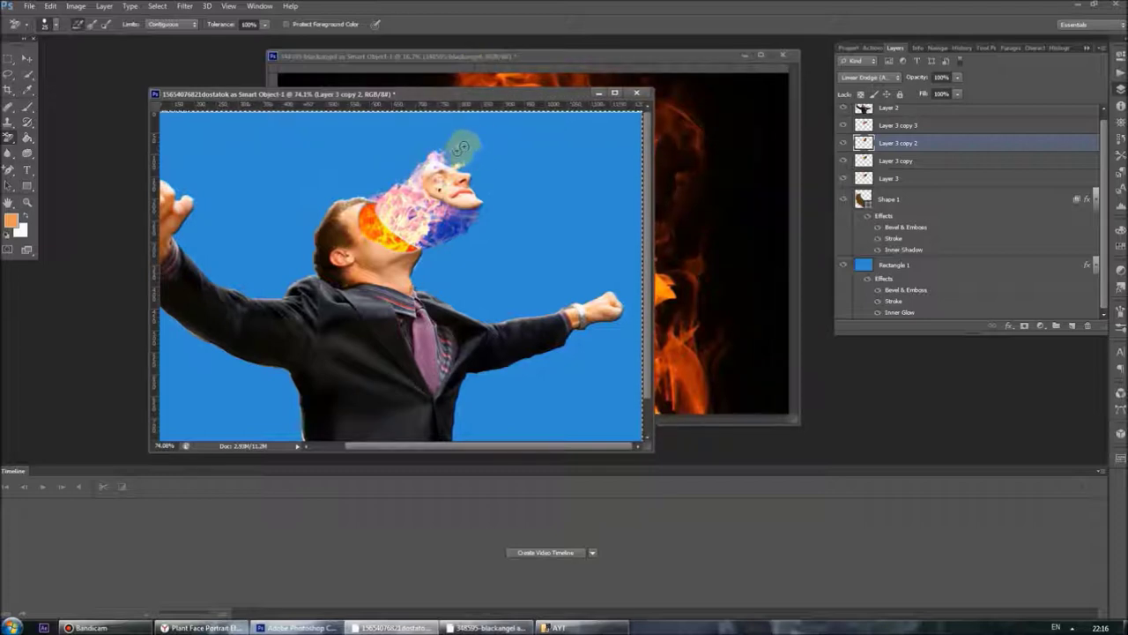
Step: Close the separate fire image document and zoom out so the whole composite shows
click(782, 55)
click(576, 236)
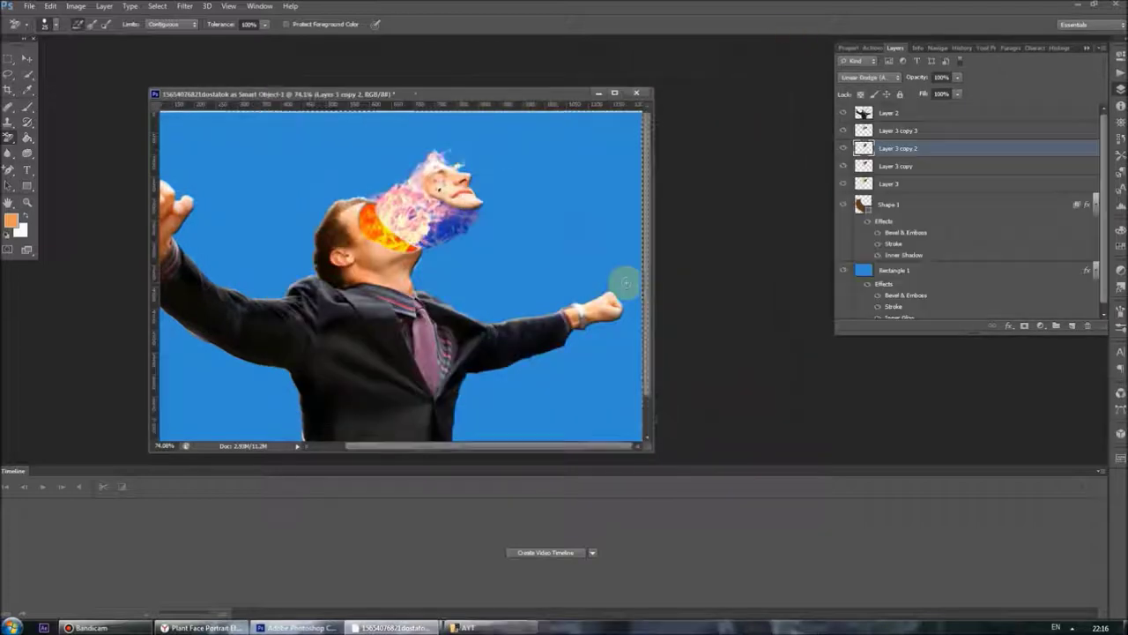
drag(534, 94, 623, 53)
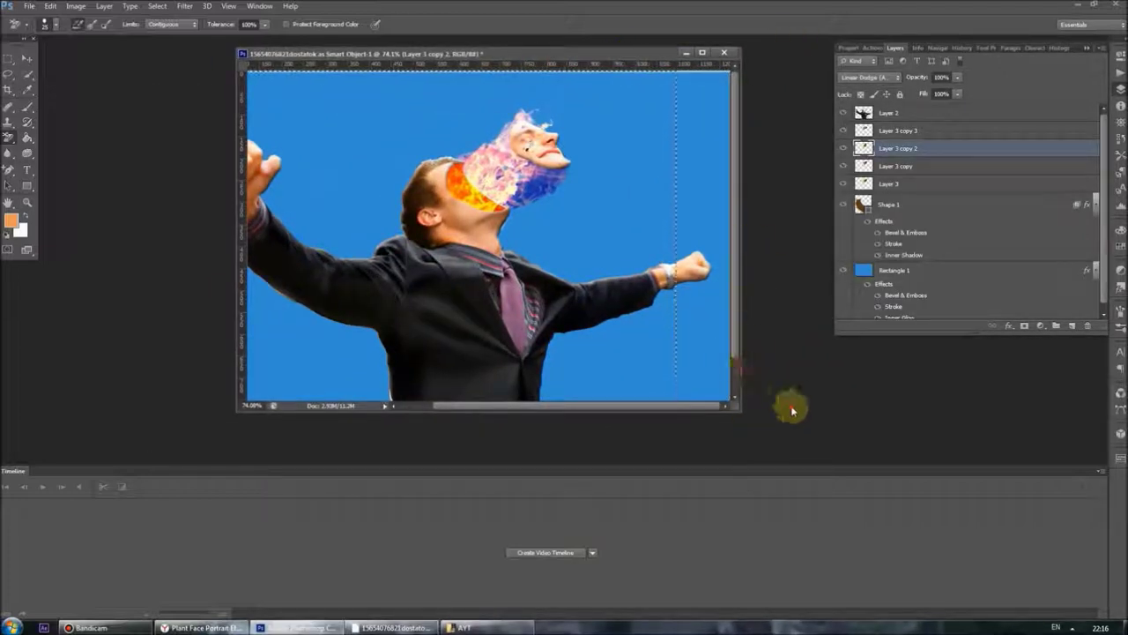
click(936, 47)
drag(982, 324, 967, 326)
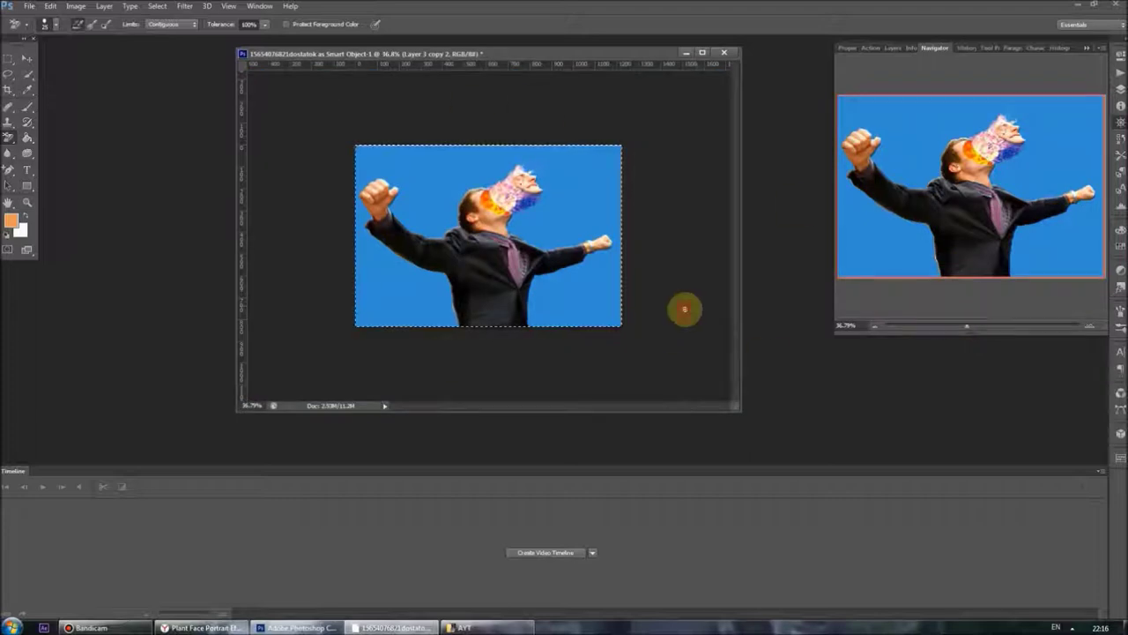
Step: Save the composite via Save As in PNG format under the name krak
click(29, 7)
click(95, 112)
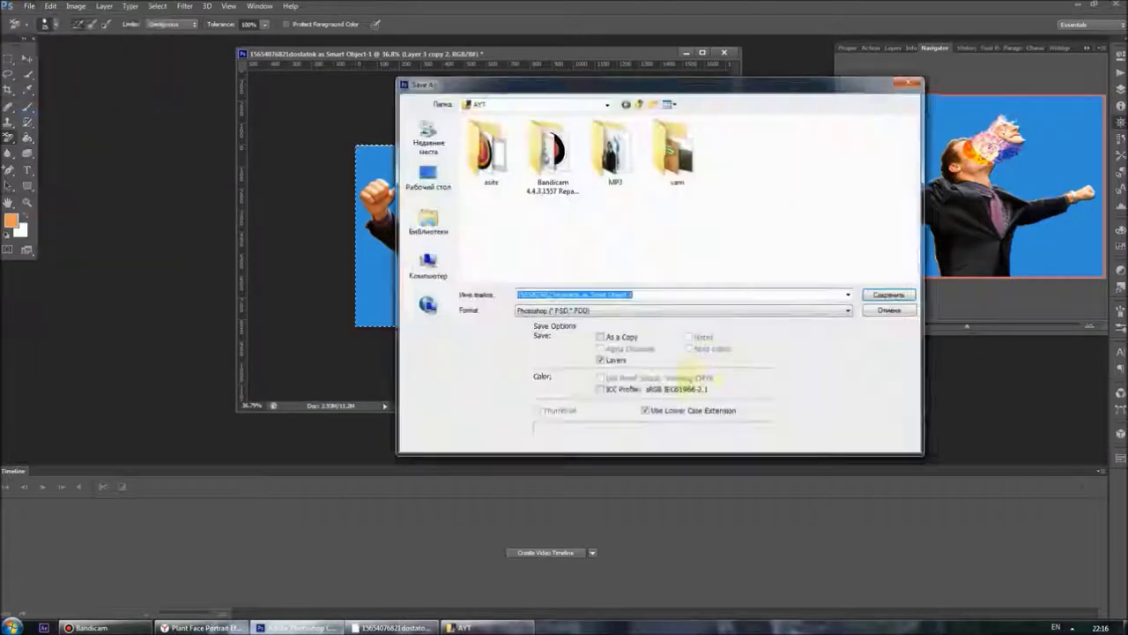
click(667, 310)
click(666, 441)
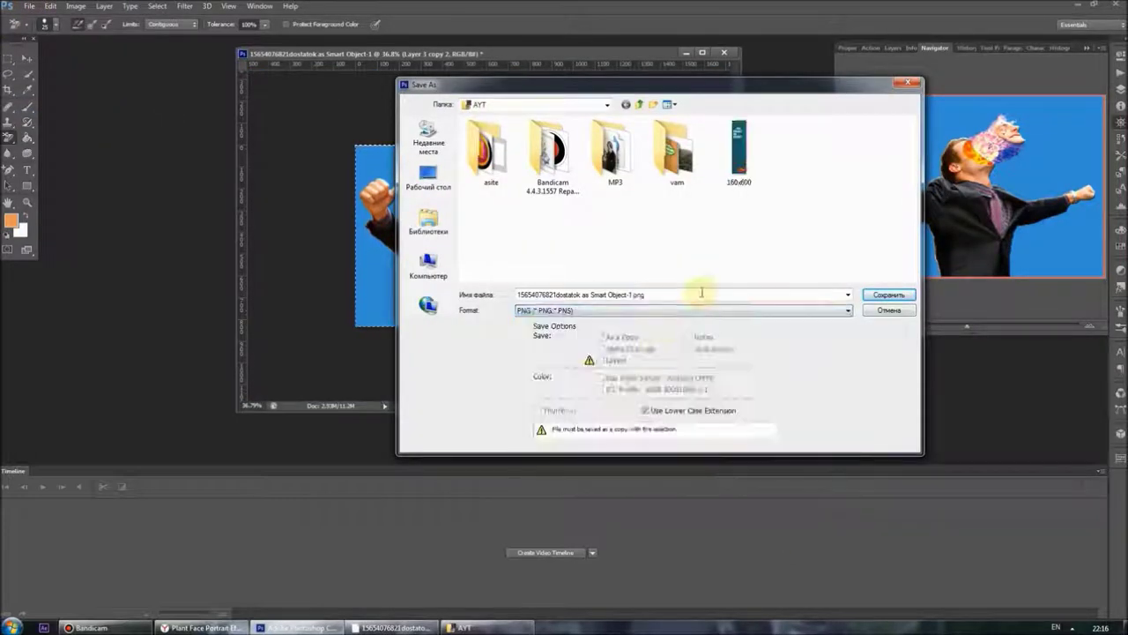
text(og)
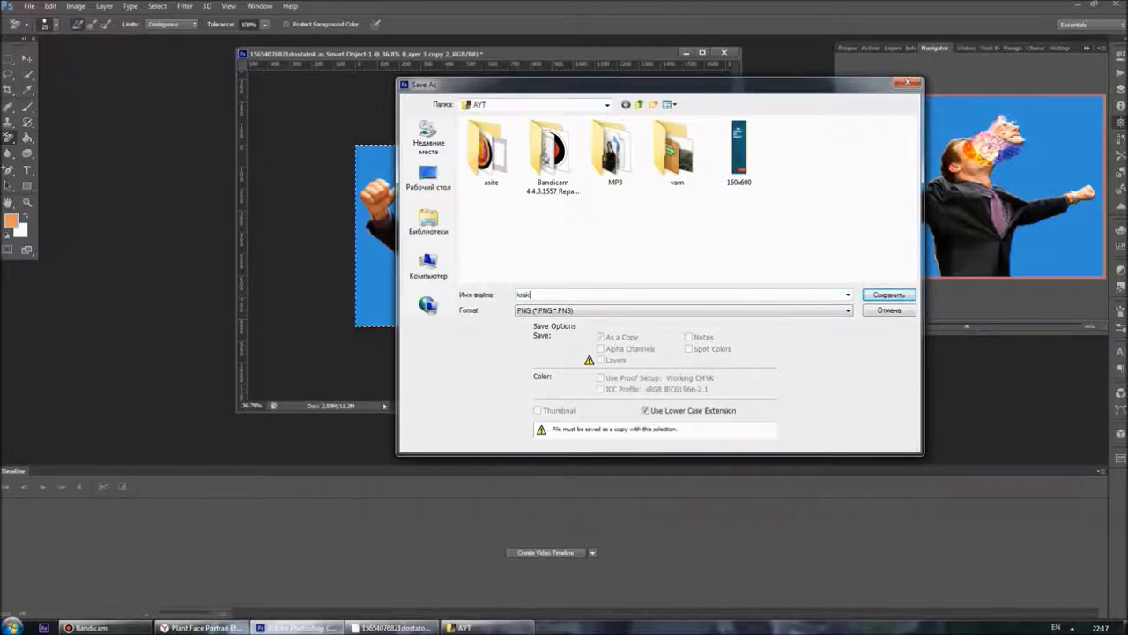
key(Return)
key(Return)
Step: Open the saved krak PNG from the AYT folder in an image viewer
click(467, 626)
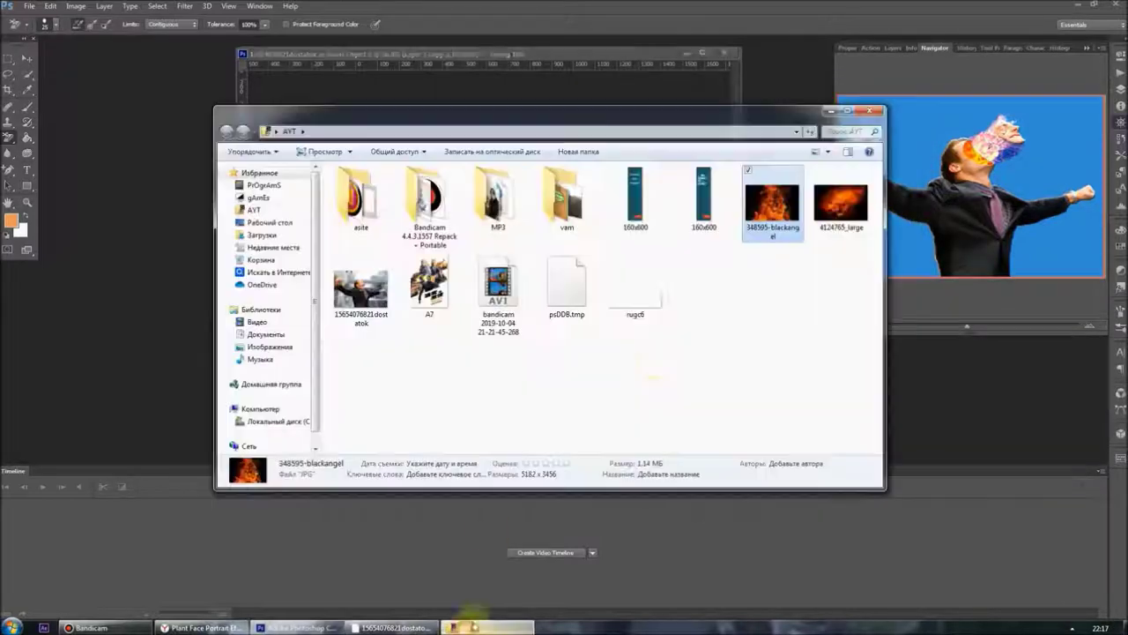
click(566, 295)
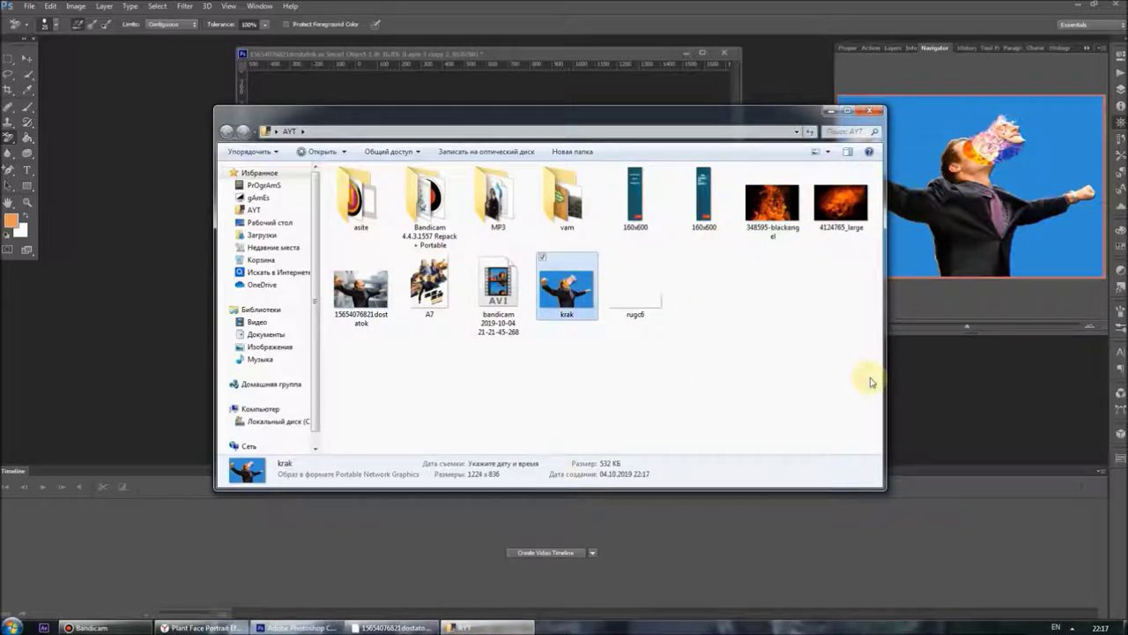
key(Return)
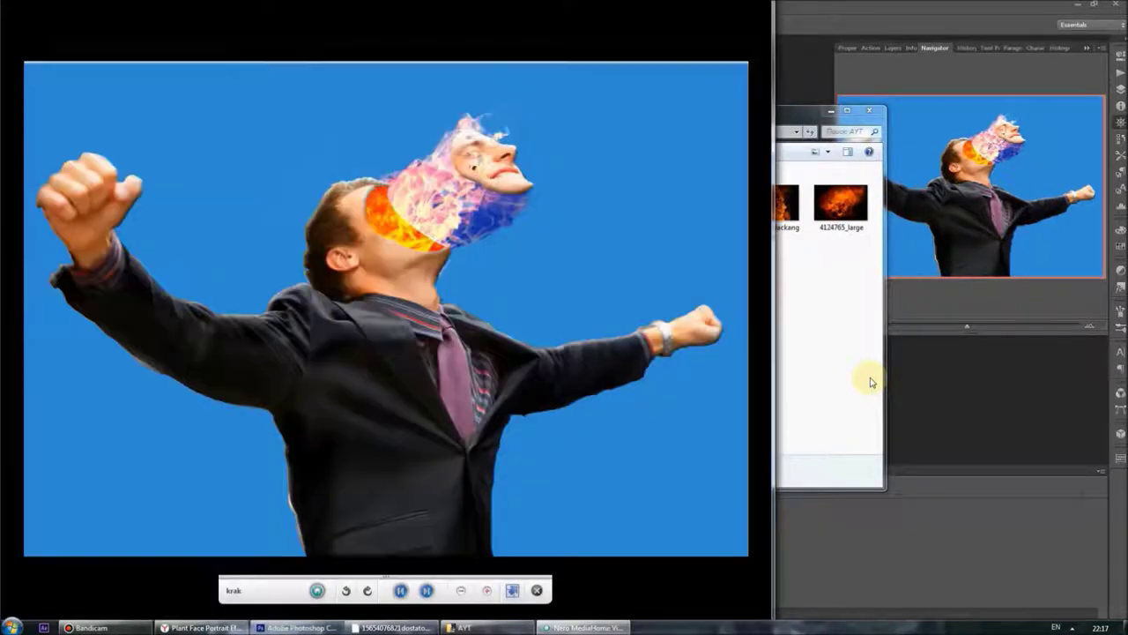